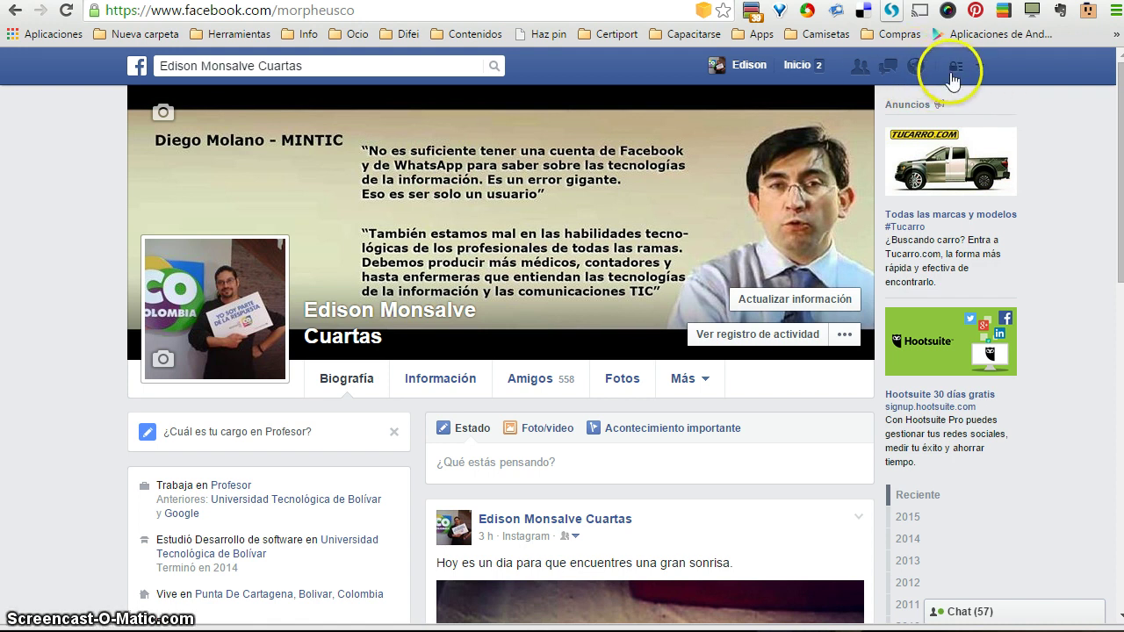
Act on Facebook as the Cacharreando page and open its Estadísticas weekly overview
left_click(980, 69)
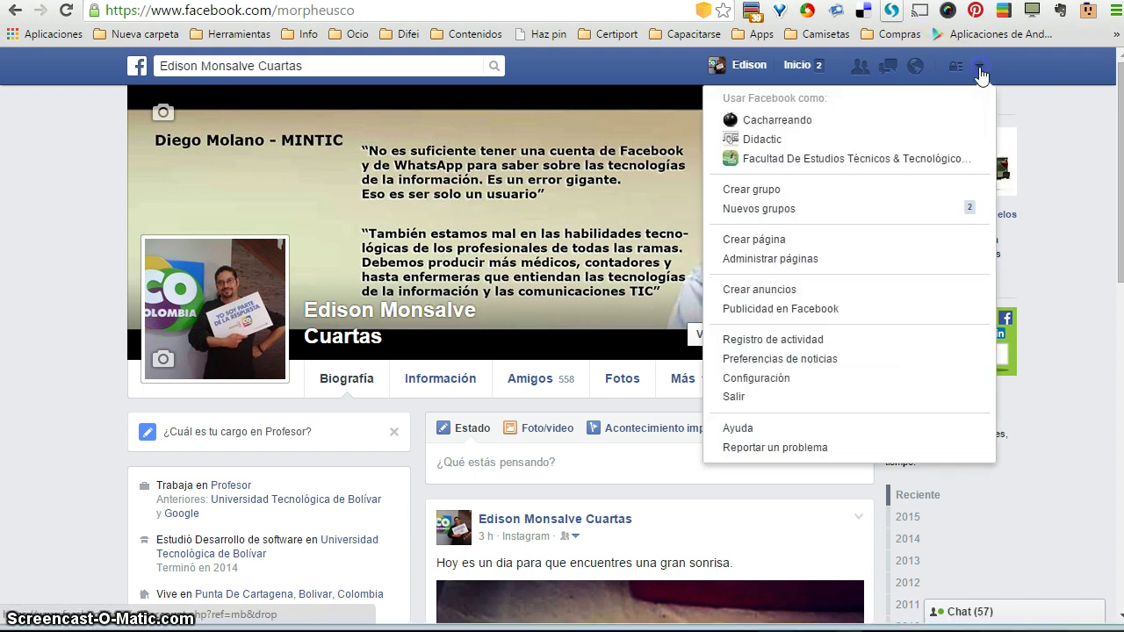
left_click(778, 120)
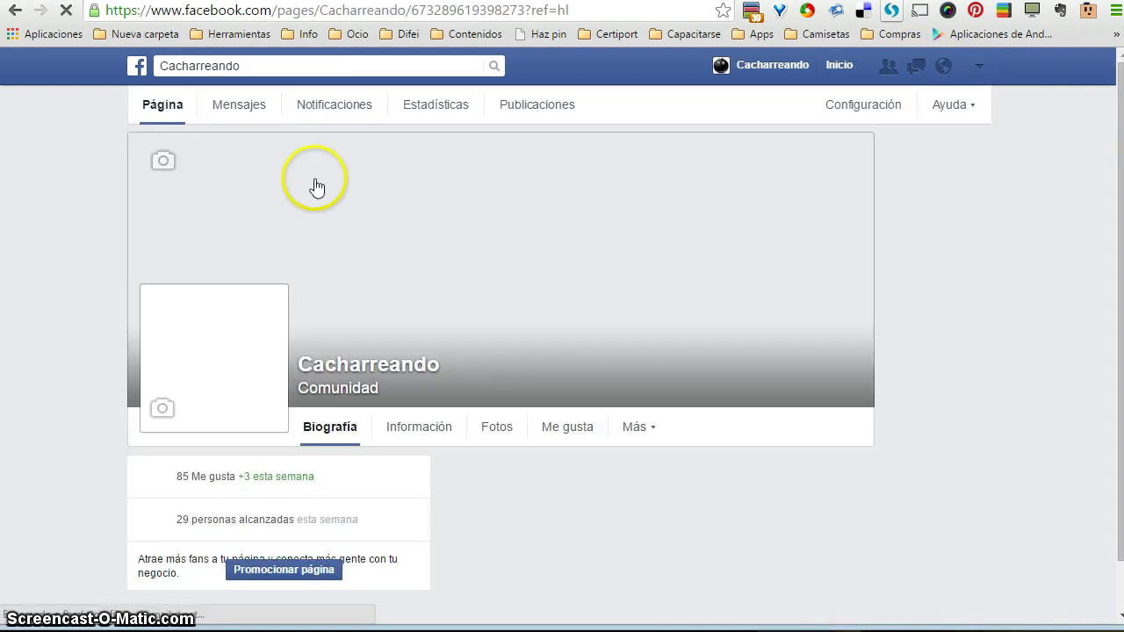
left_click(439, 107)
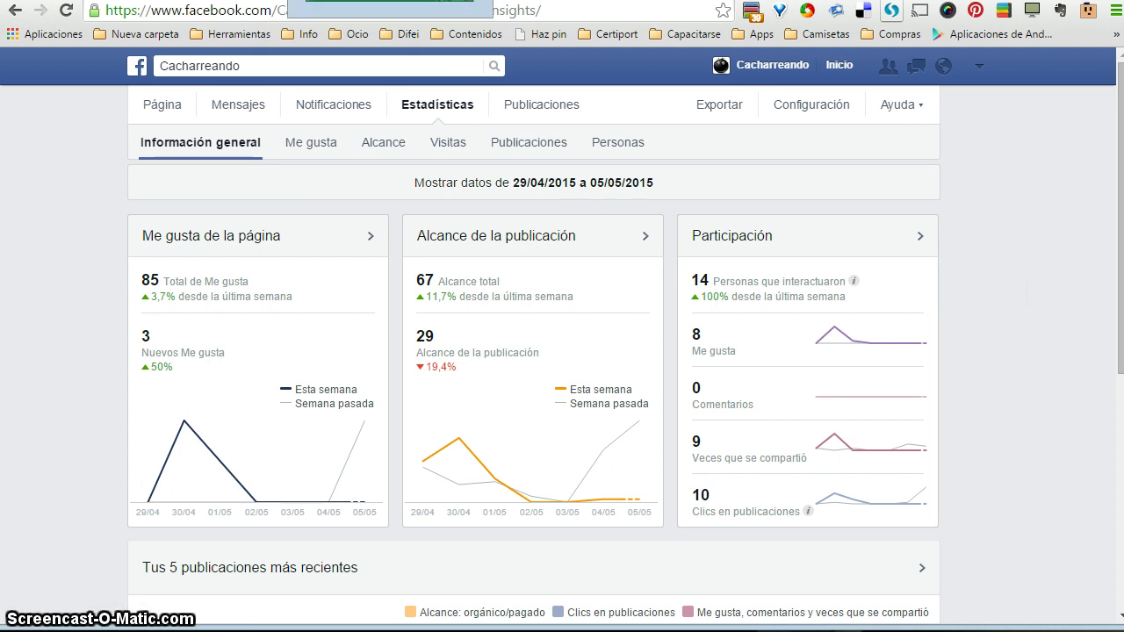
key("alt+Tab")
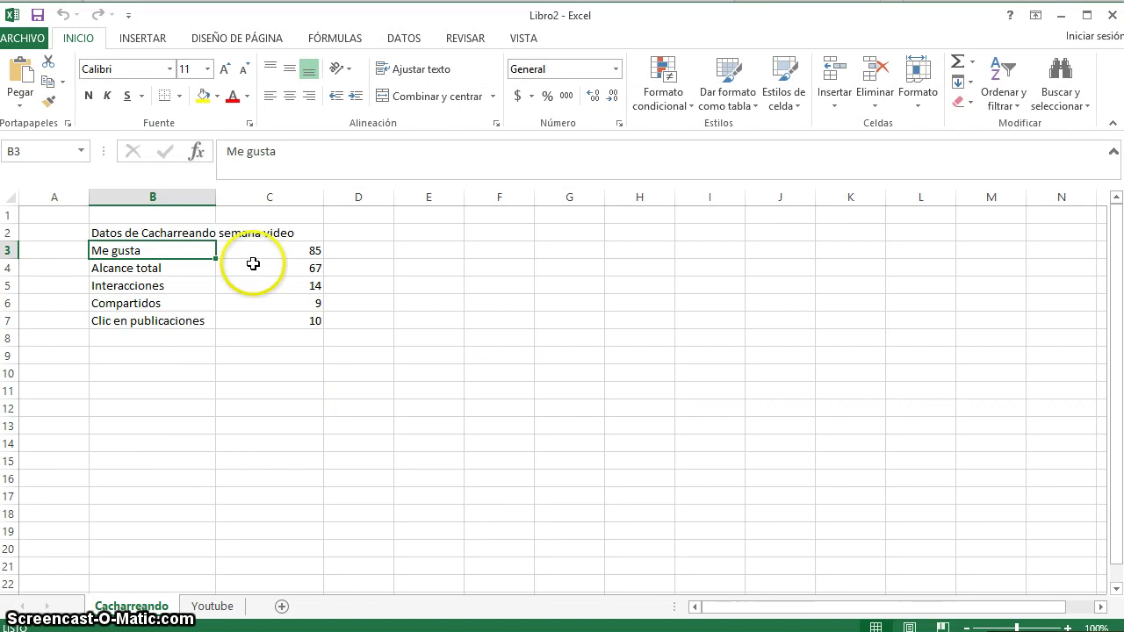
Verify the copied values (Me gusta 85, Interacciones 14, clics 10) and select B3:C7
left_click(256, 263)
left_click(225, 250)
left_click(230, 270)
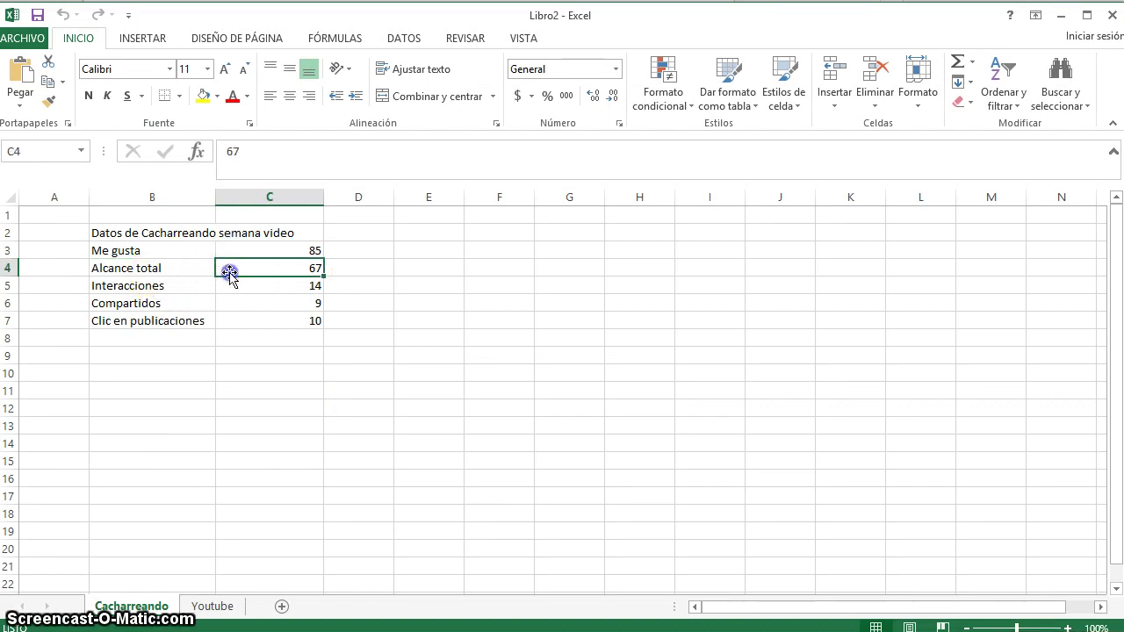
left_click(236, 288)
left_click(247, 319)
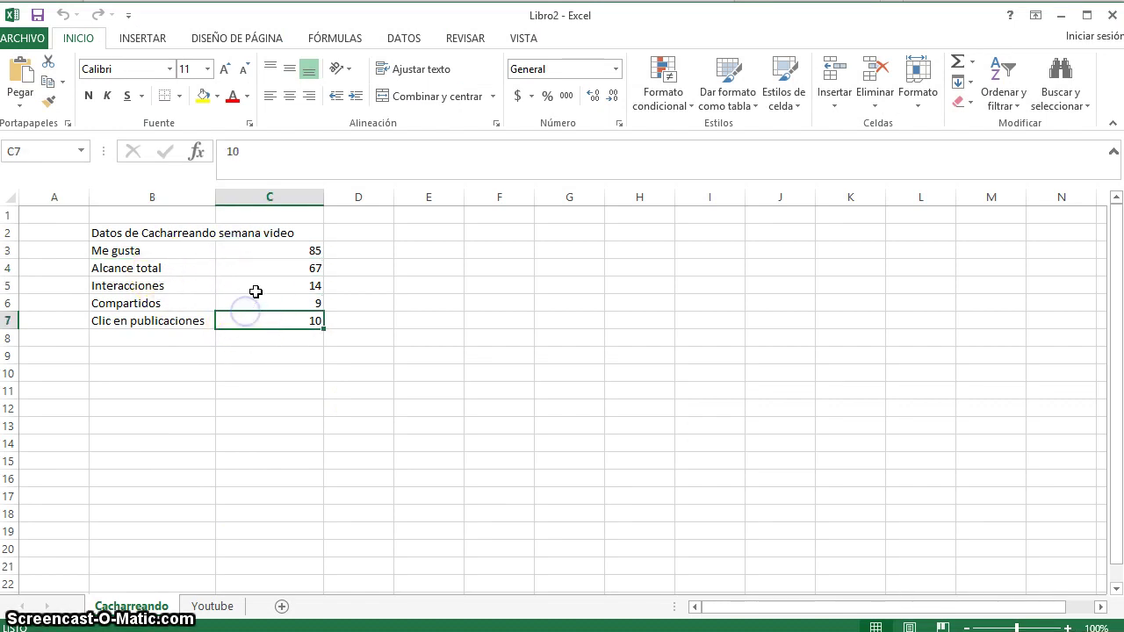
left_click(255, 288)
left_click(254, 323)
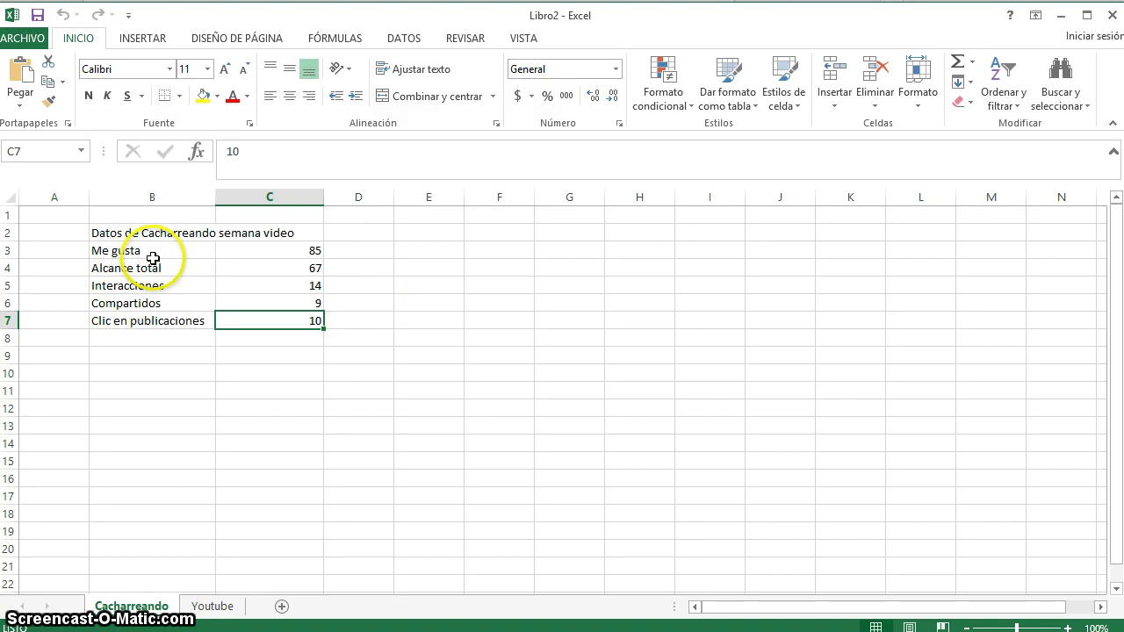
left_click_drag(162, 252, 250, 325)
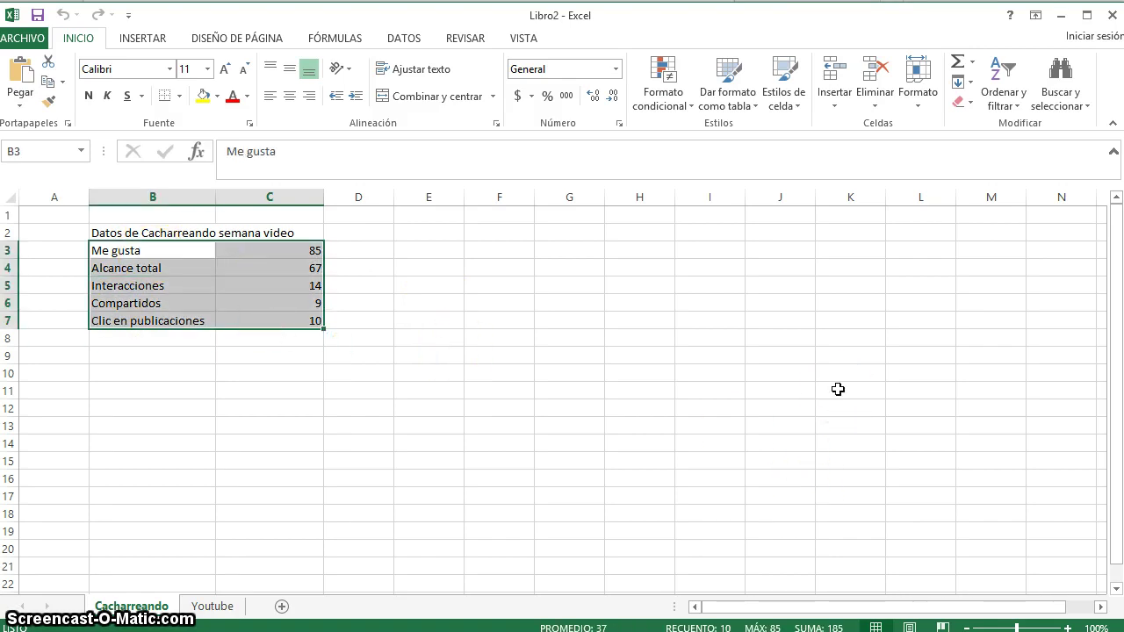
Create the Gráfico3 column chart with a data-label style, then return to Cacharreando
key("F11")
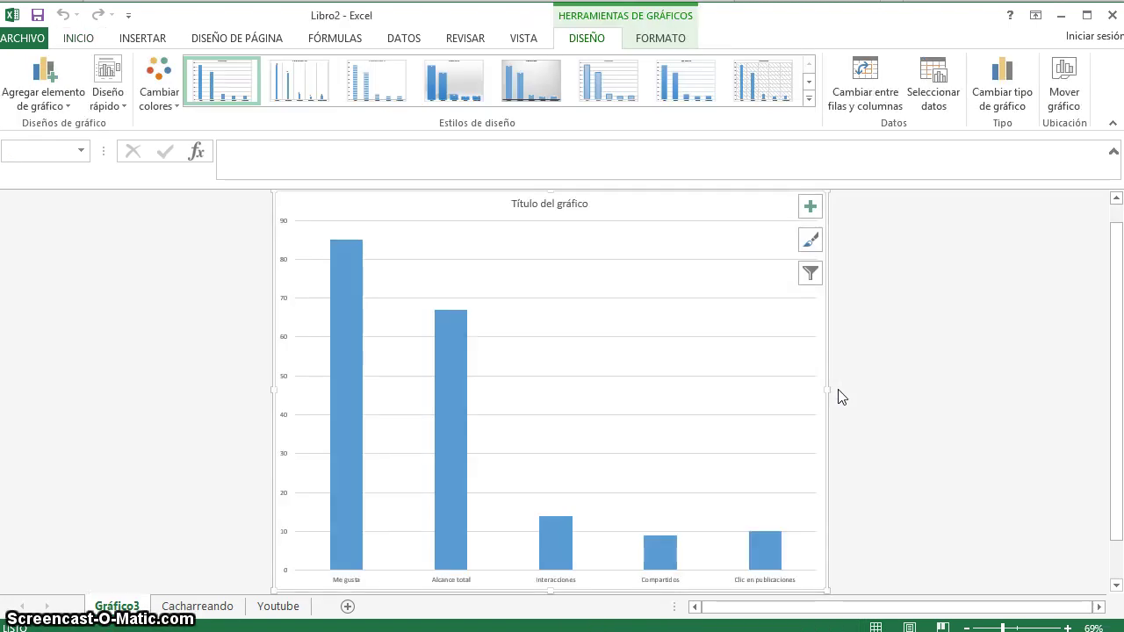
left_click(540, 93)
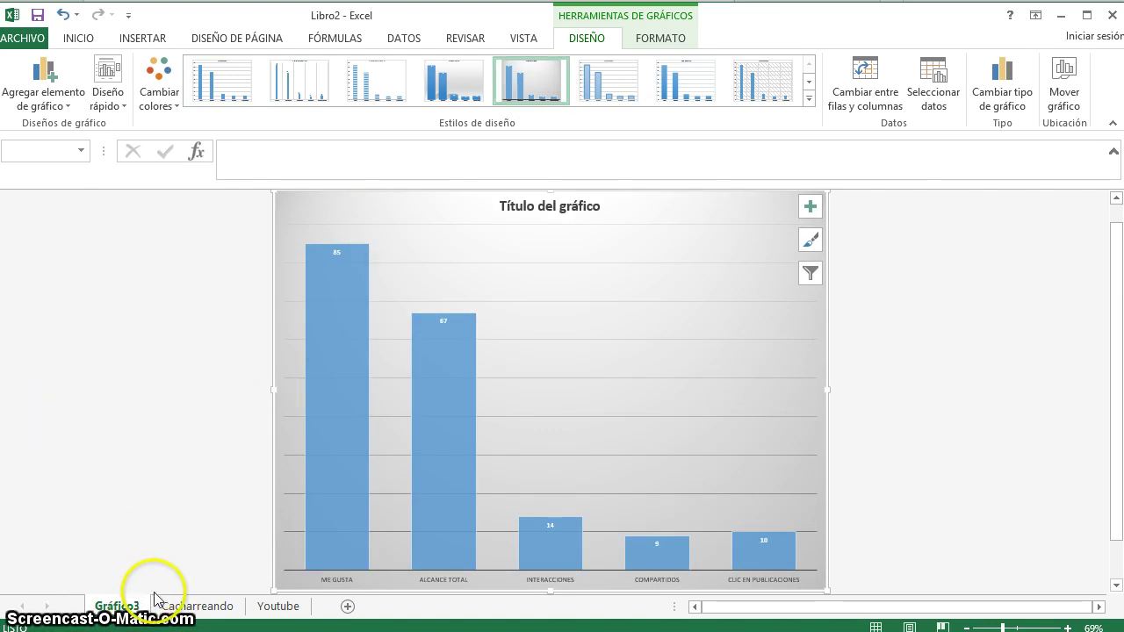
left_click(178, 606)
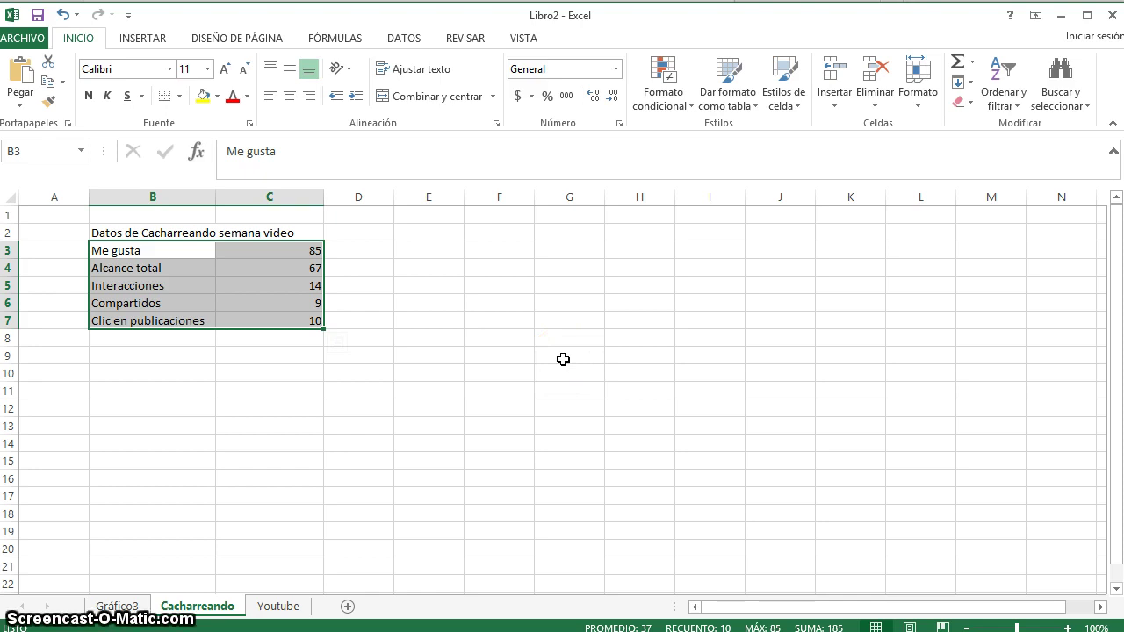
Look at the installed Office apps under INSERTAR's Mis aplicaciones
left_click(142, 41)
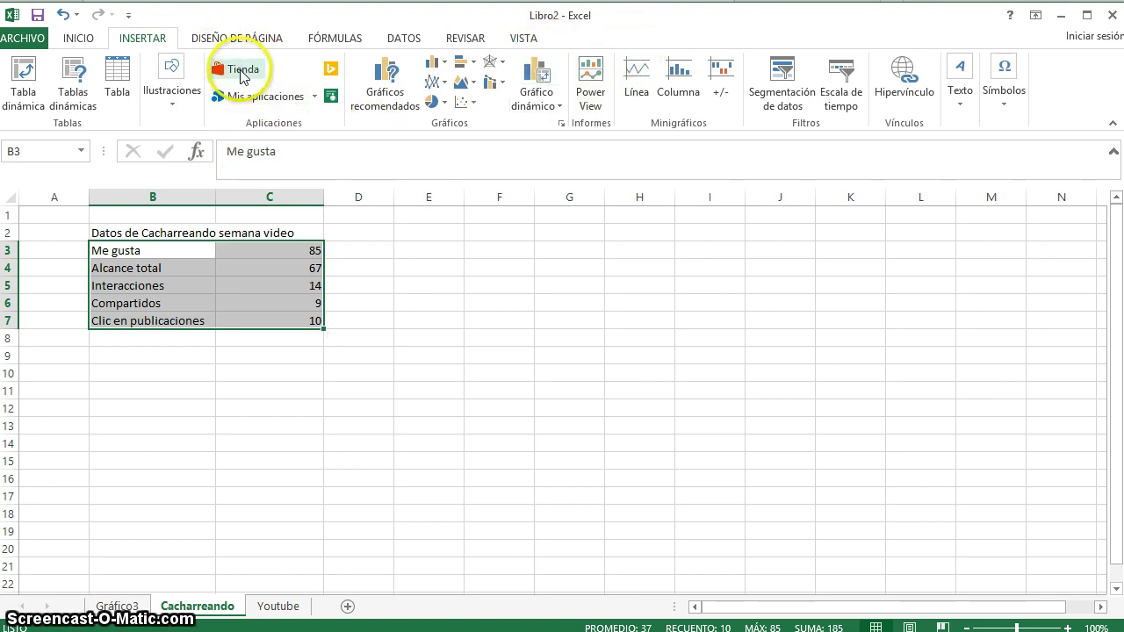
left_click(311, 99)
left_click(515, 254)
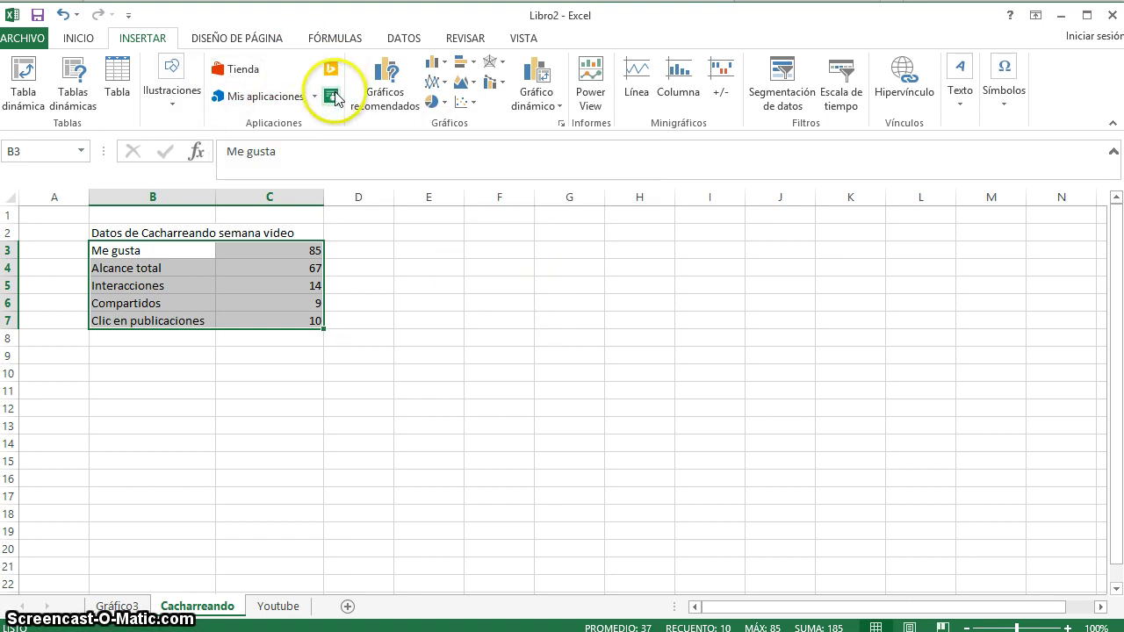
Browse the Office app store's add-in list, including People Graph, and close it
left_click(244, 70)
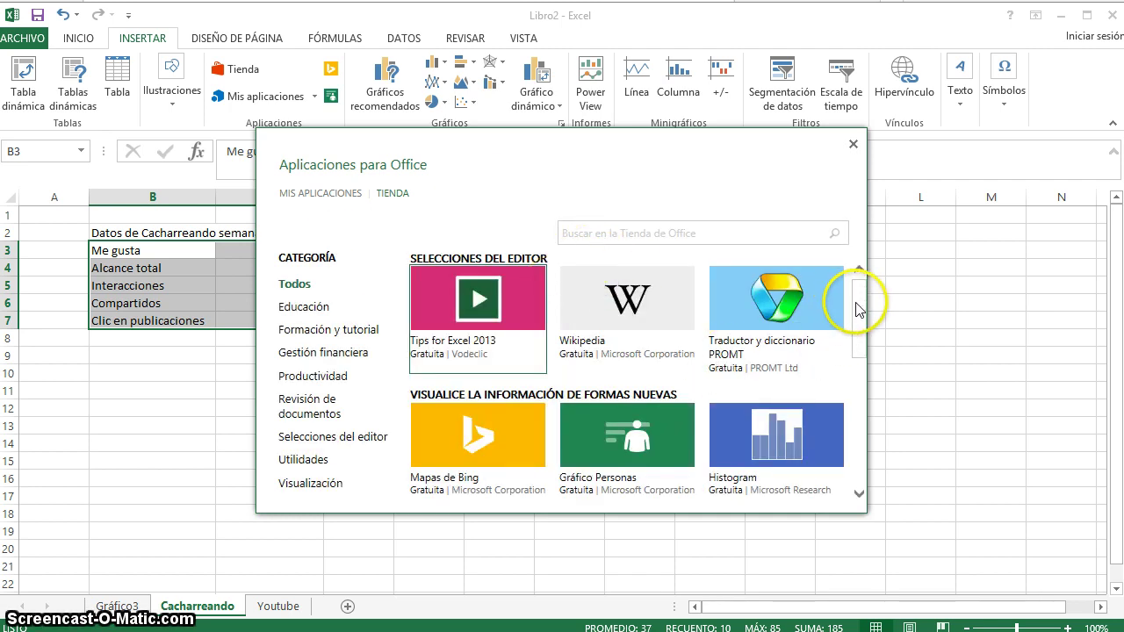
left_click_drag(856, 314, 860, 325)
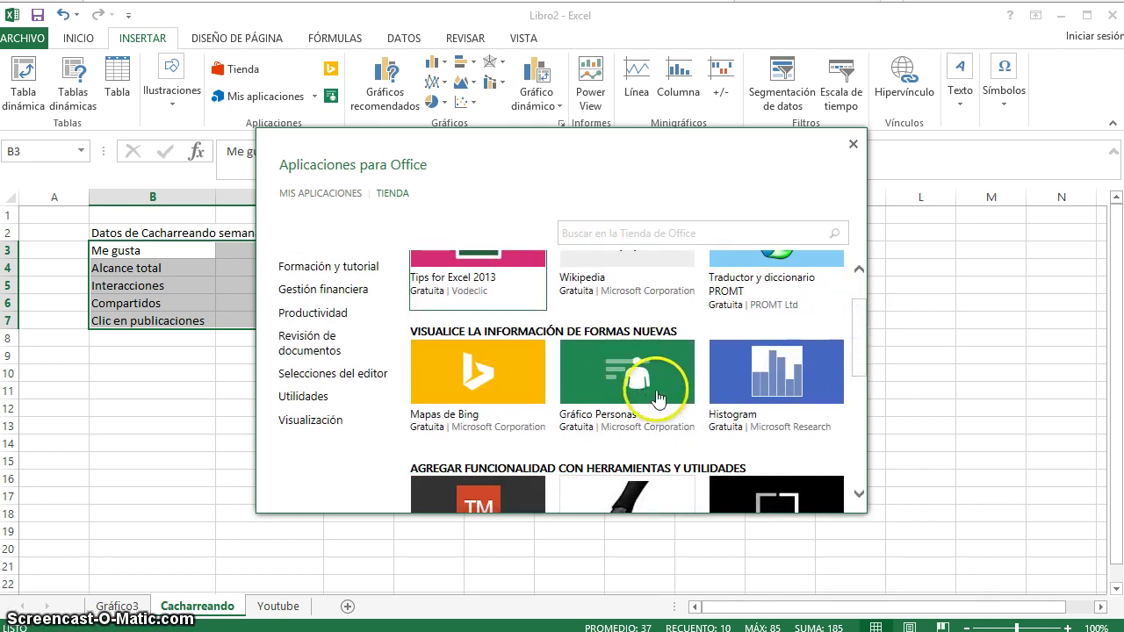
left_click_drag(860, 321, 856, 441)
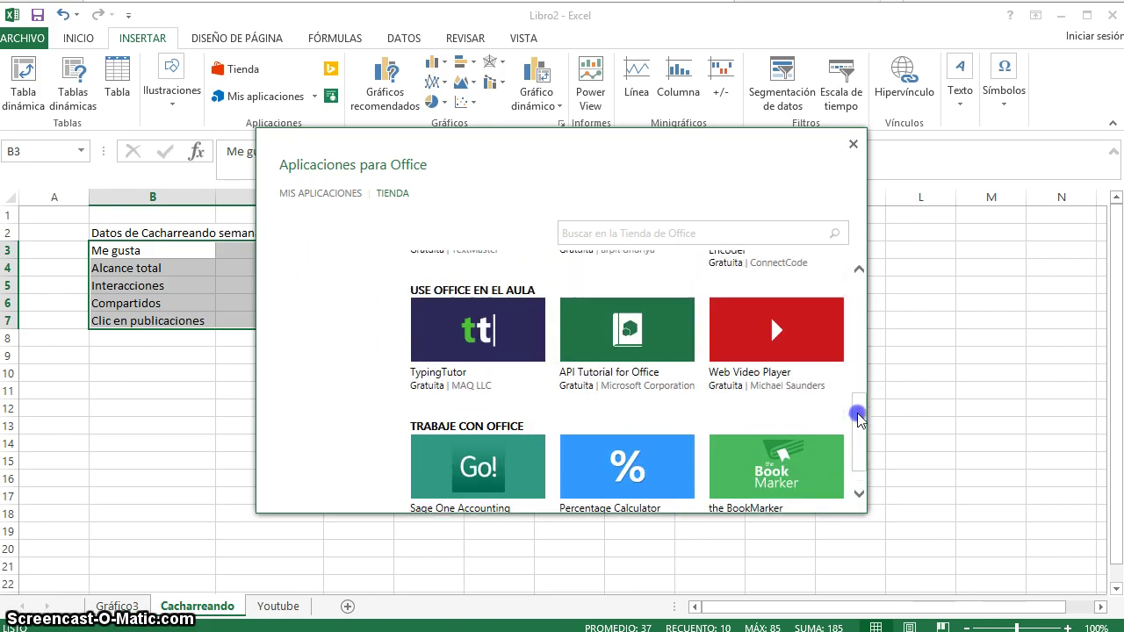
left_click_drag(858, 444, 860, 361)
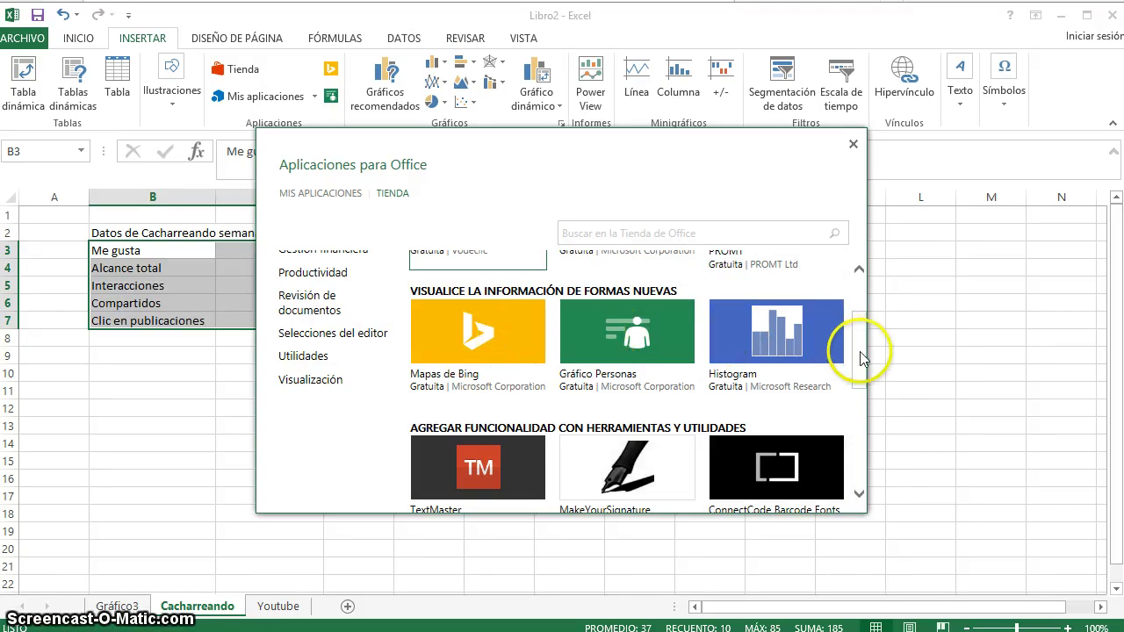
left_click_drag(859, 300, 859, 272)
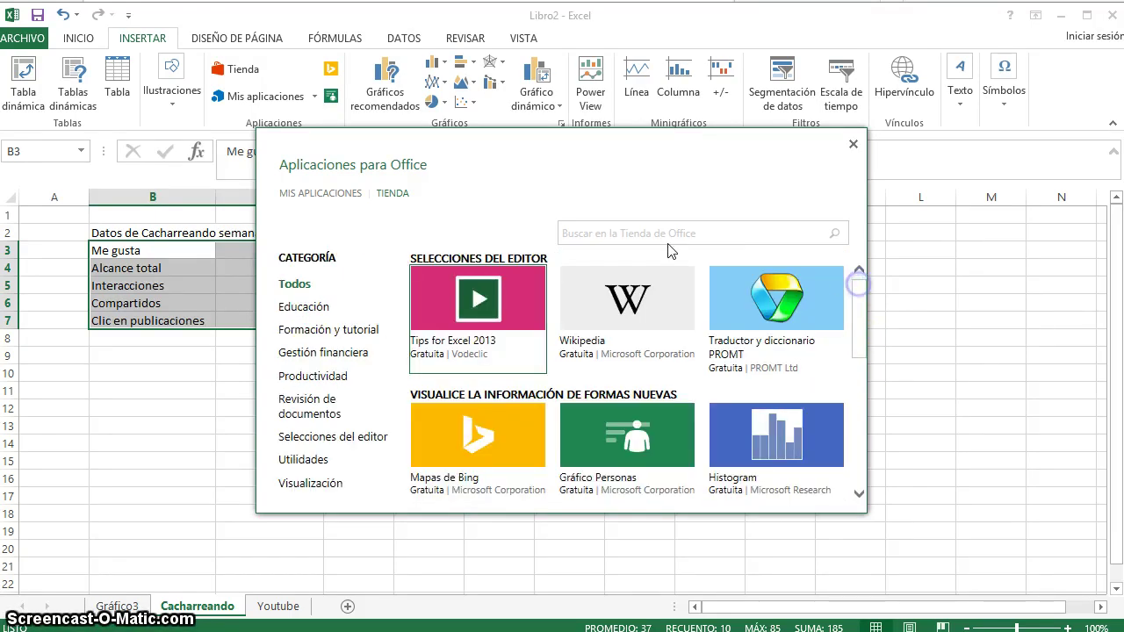
left_click(854, 144)
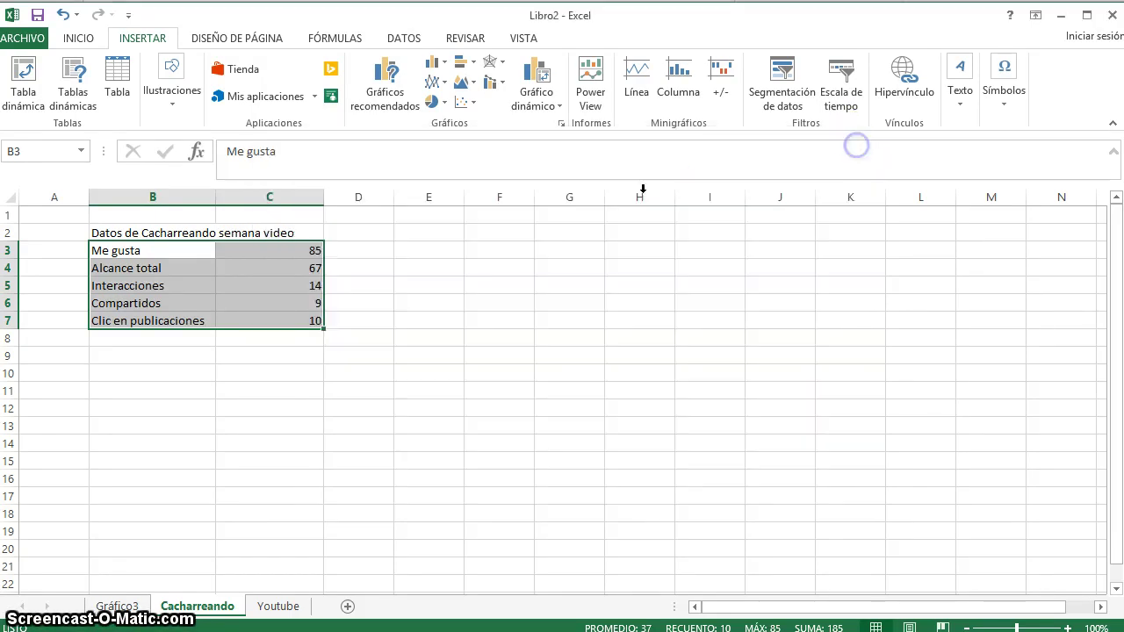
Insert a People Graph over columns E–K titled 'Cifras de Cacharreando en Facebook'
left_click(332, 96)
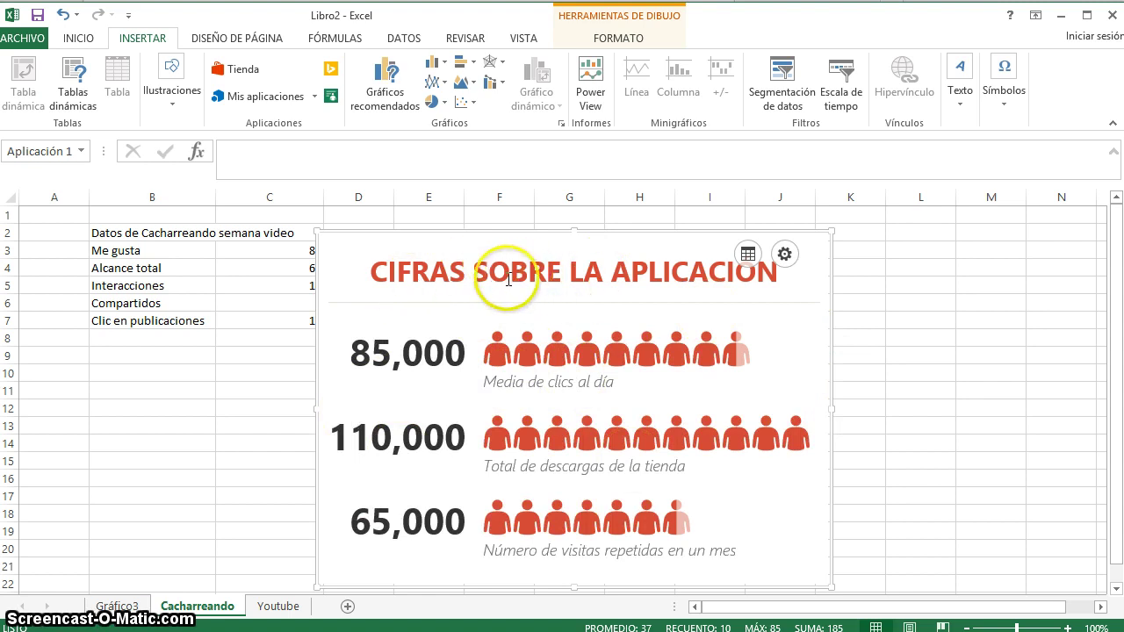
left_click_drag(827, 297, 906, 274)
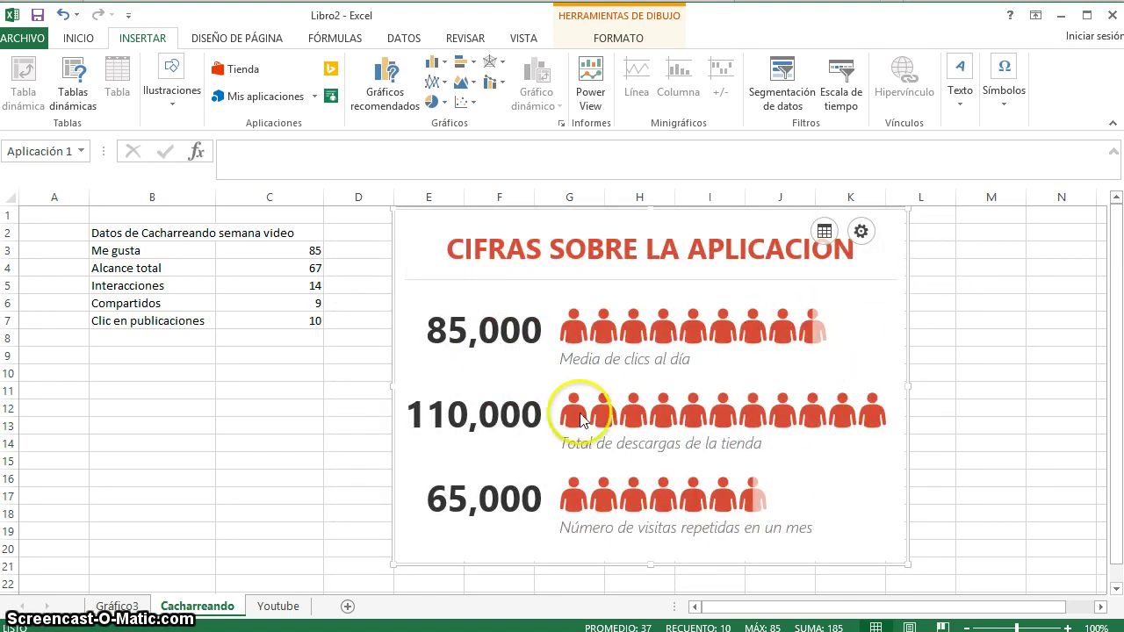
left_click(822, 234)
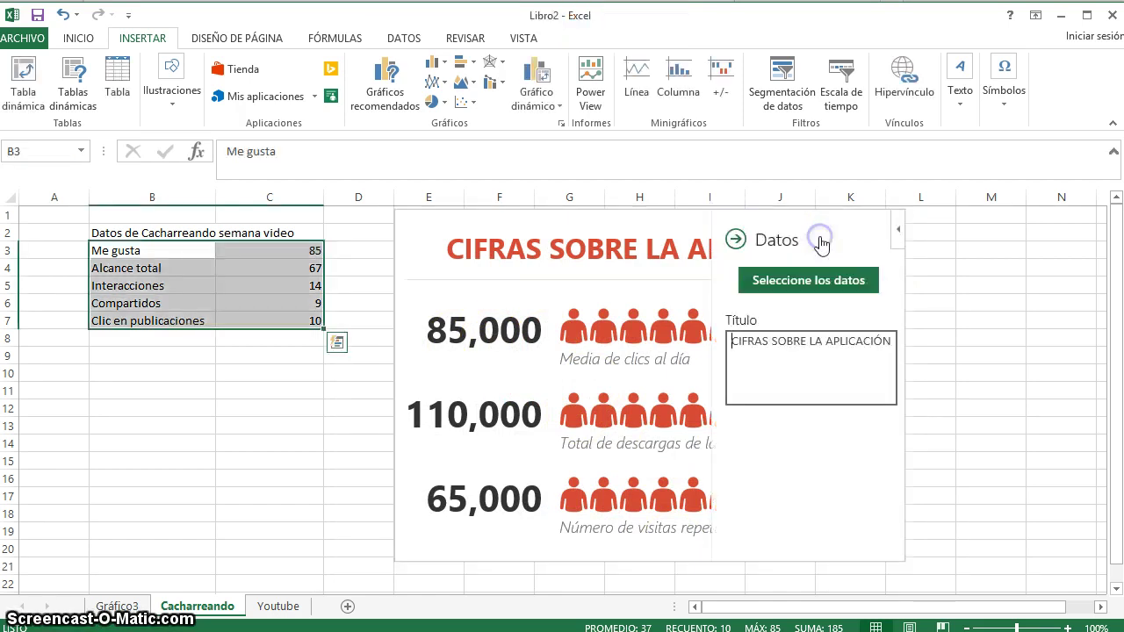
left_click(817, 350)
triple_click(817, 350)
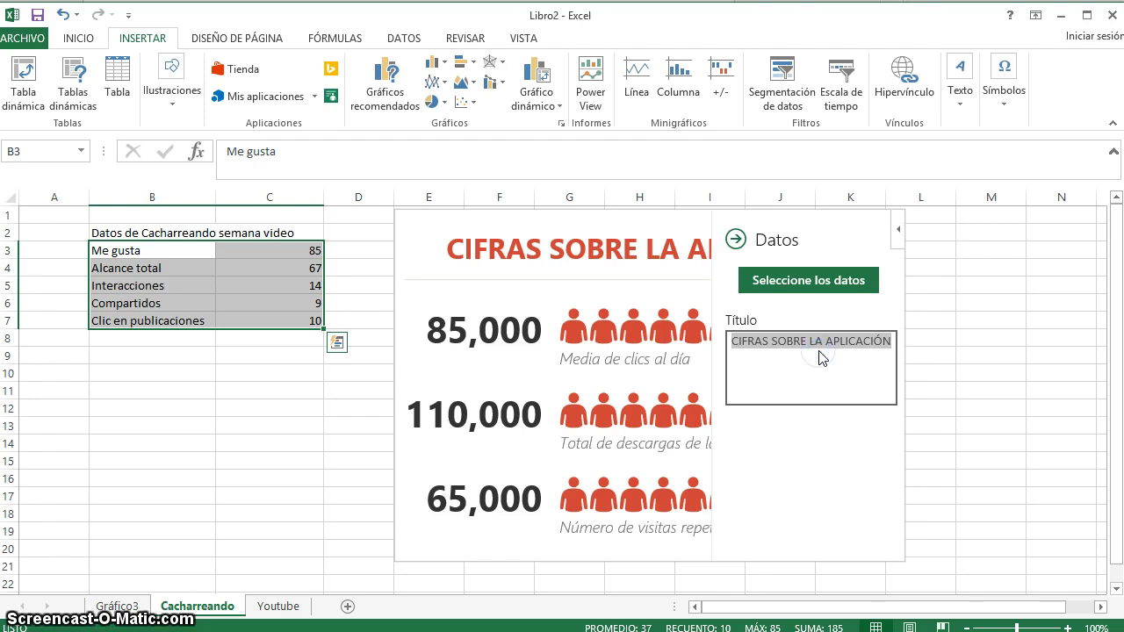
type("Cifras ")
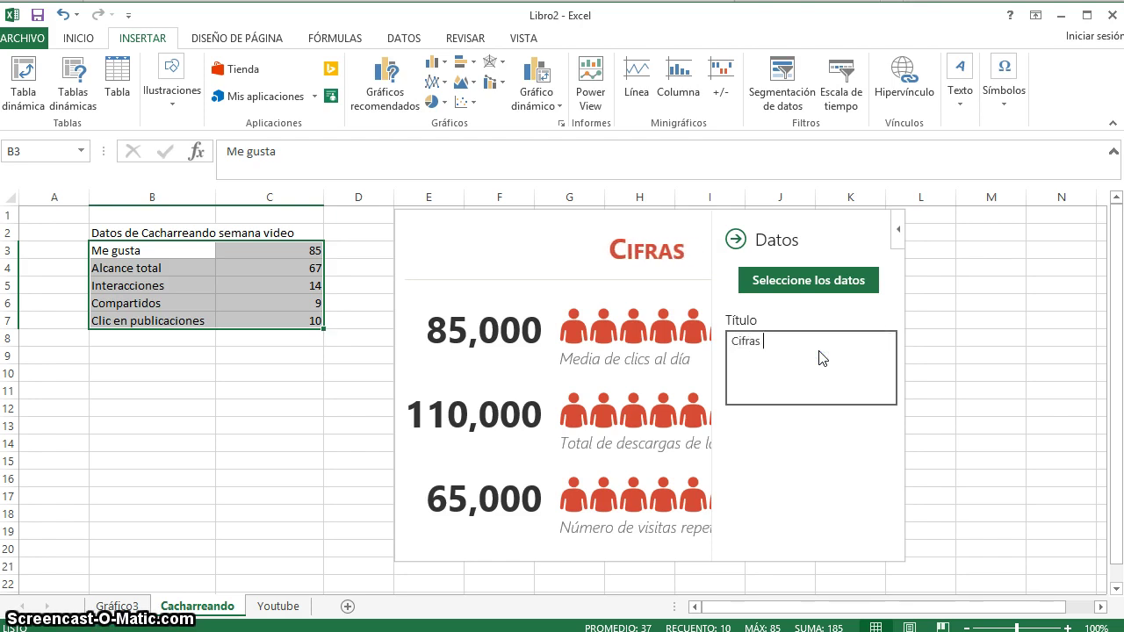
type("de cacharrean")
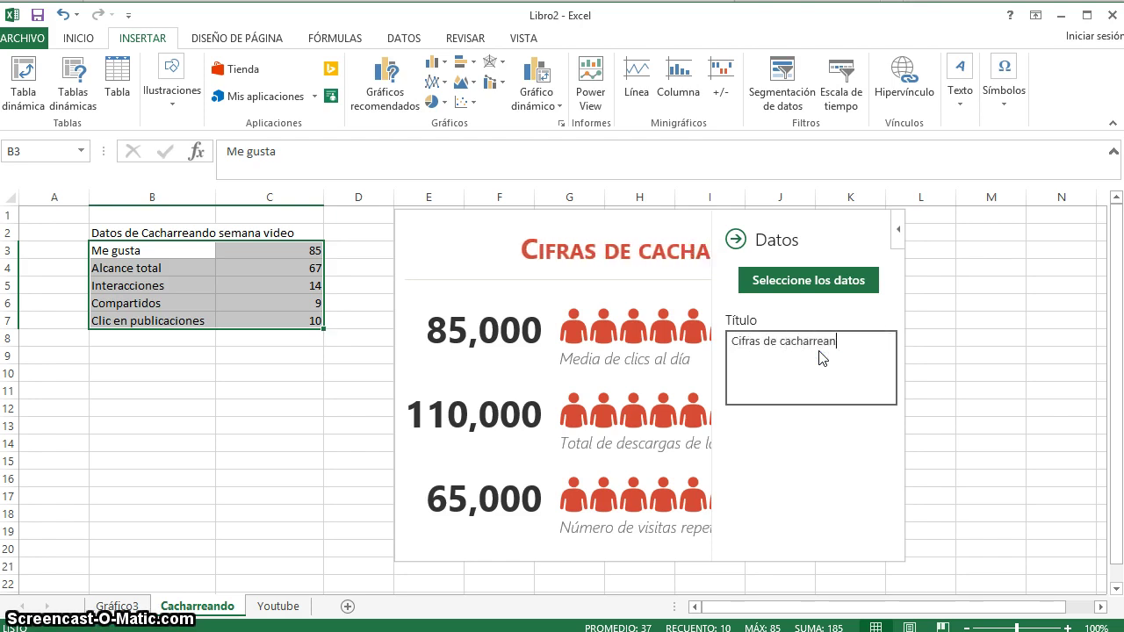
type("do en Faceboo")
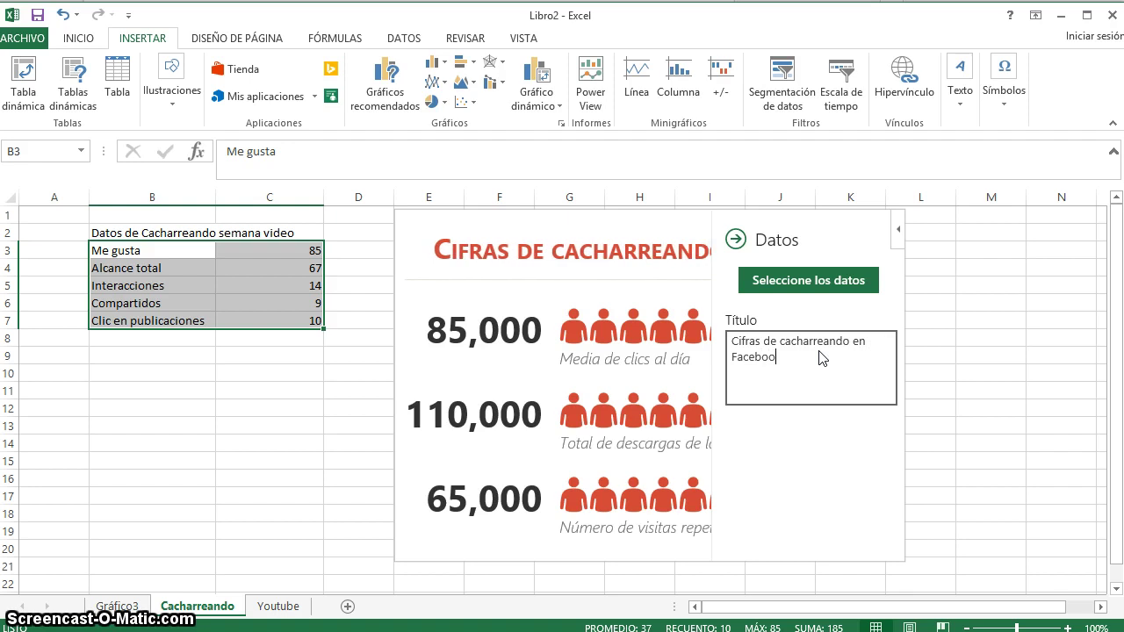
type("k")
key("BackSpace")
type("C")
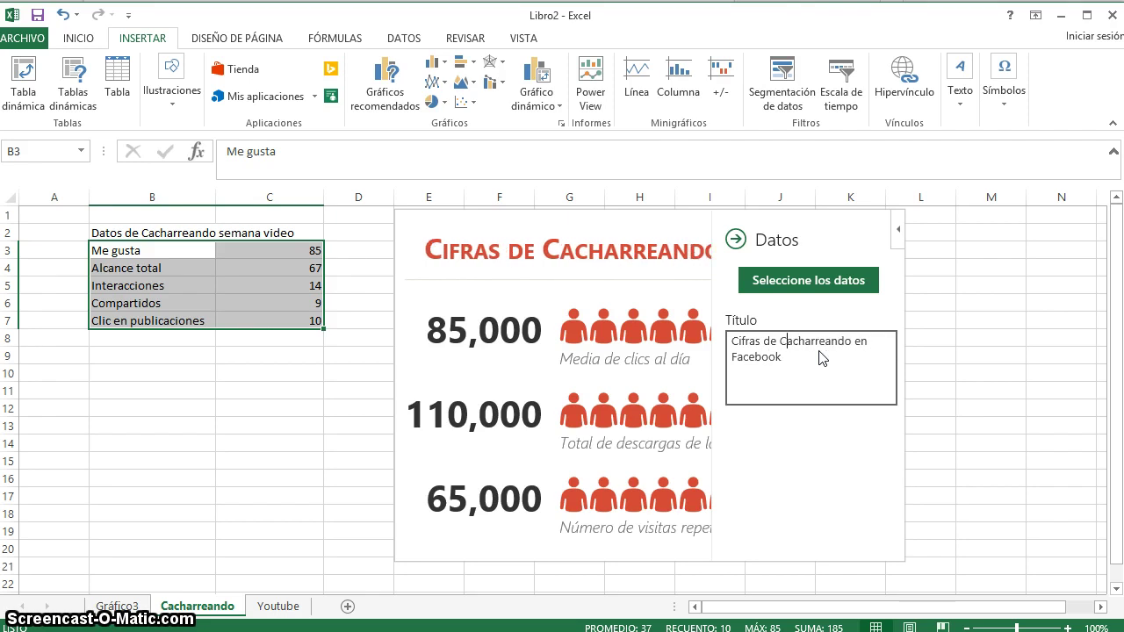
left_click(749, 286)
left_click(749, 287)
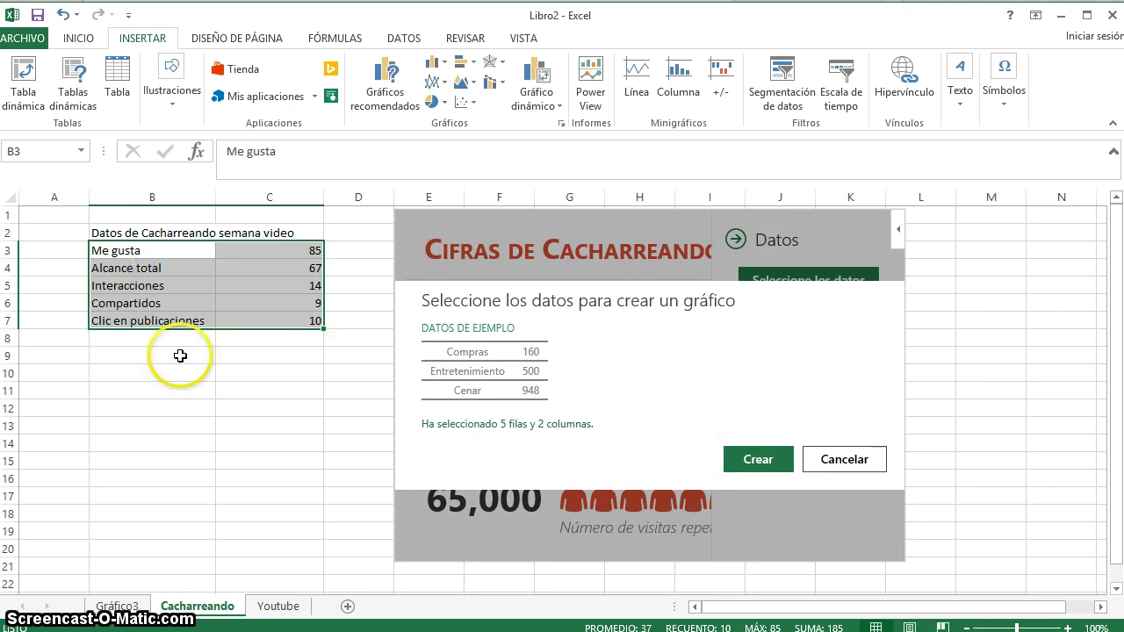
Build the Facebook People Graph from B3:C7, resize it to show all five rows, then open the Youtube sheet
left_click(759, 460)
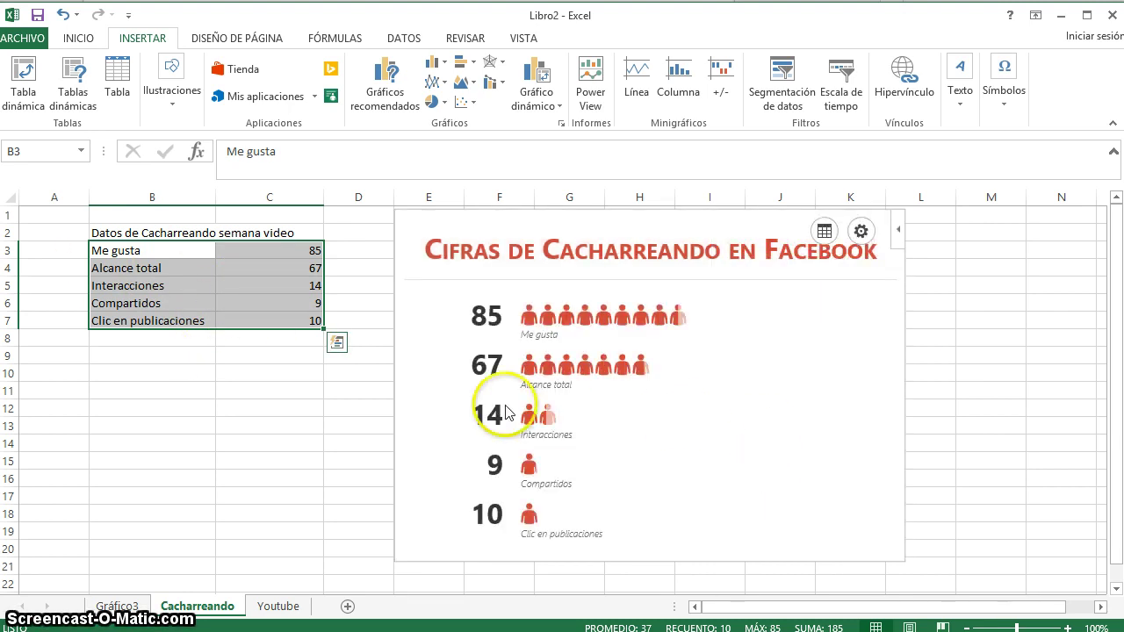
left_click(366, 406)
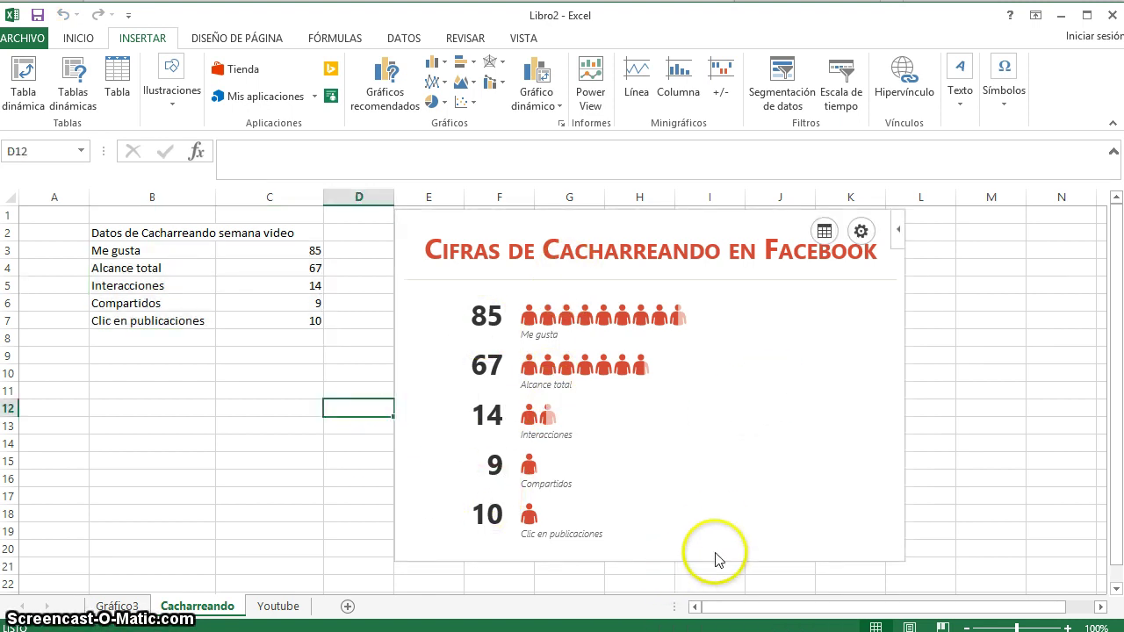
left_click(684, 565)
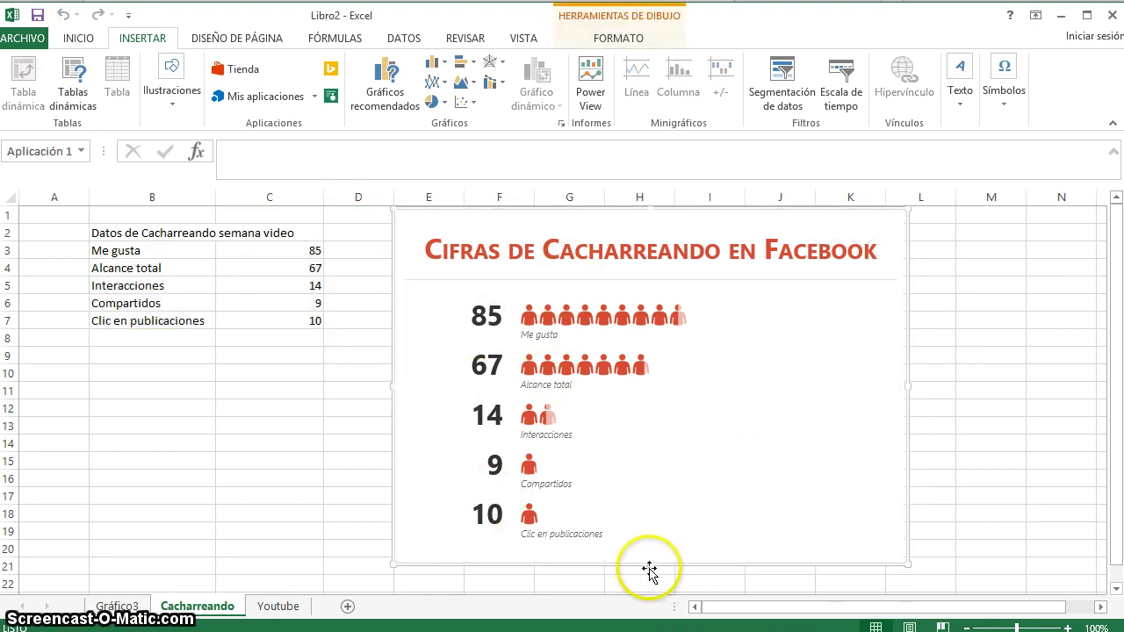
left_click_drag(652, 565, 658, 424)
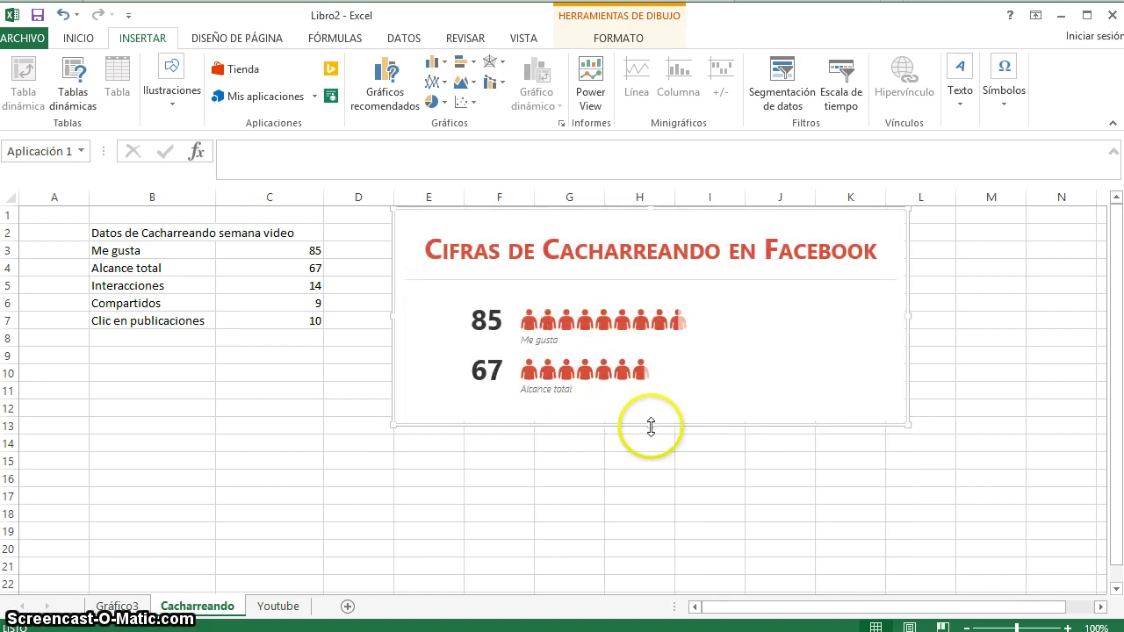
left_click_drag(651, 427, 634, 567)
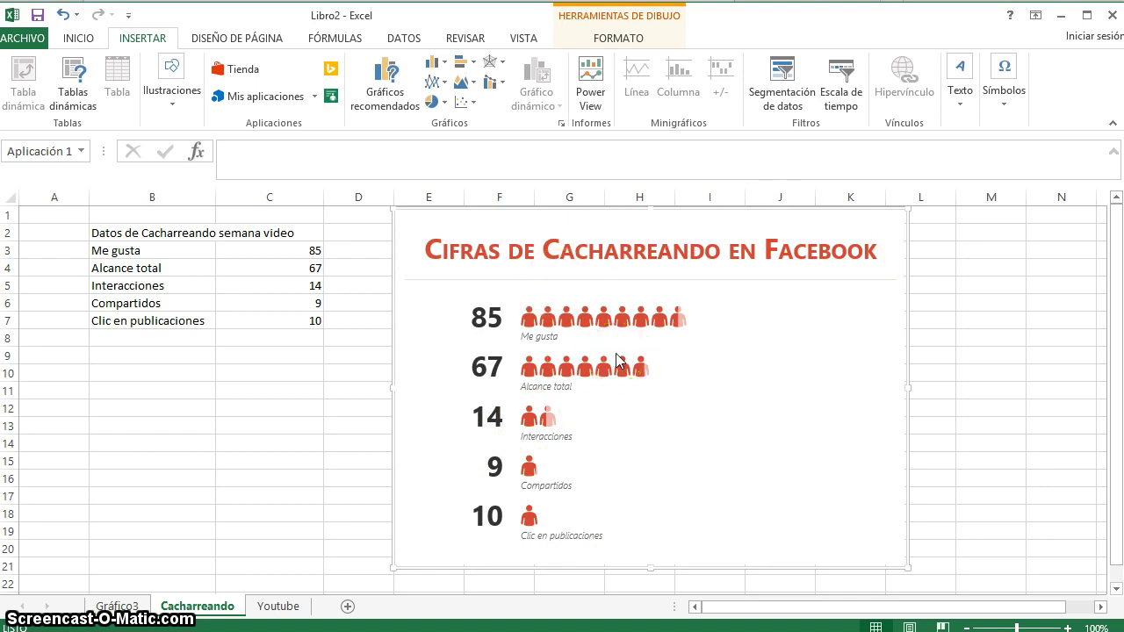
left_click(327, 390)
left_click(279, 604)
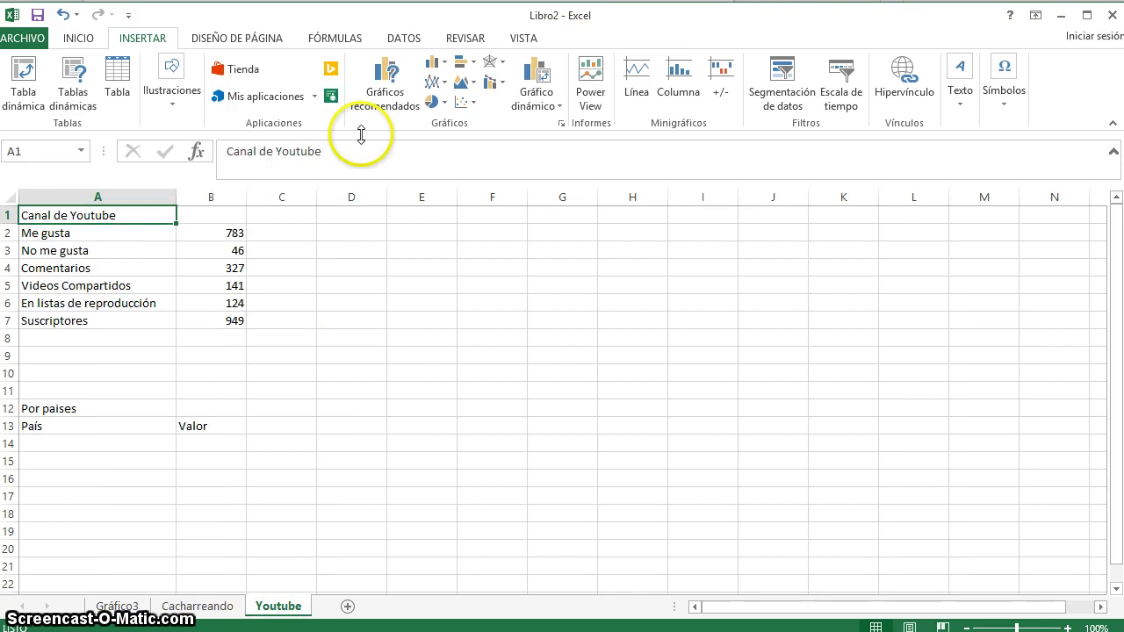
Review the YouTube Analytics interaction figures in the browser, then return to Excel
key("alt+Tab")
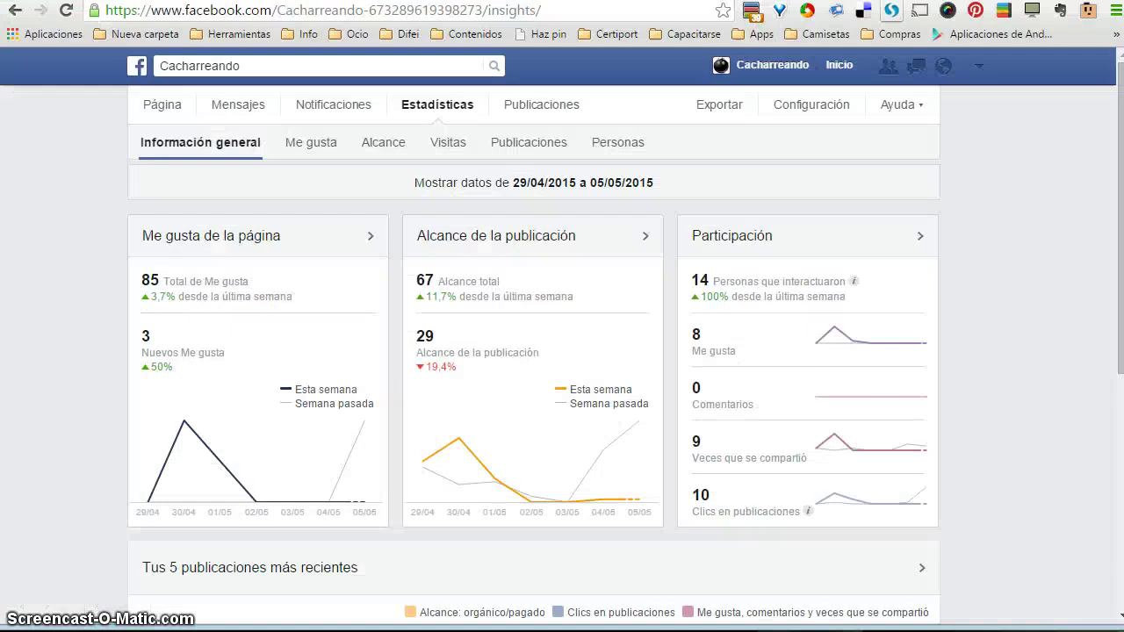
key("ctrl+Tab")
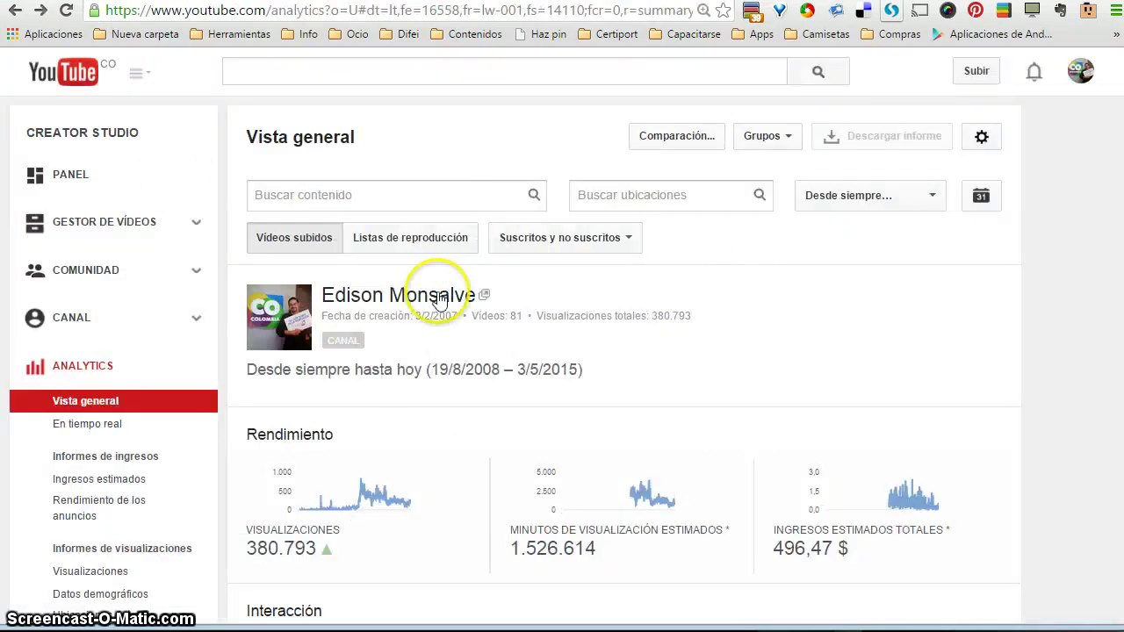
scroll(685, 239, "down", 1)
scroll(802, 269, "down", 1)
scroll(961, 272, "down", 1)
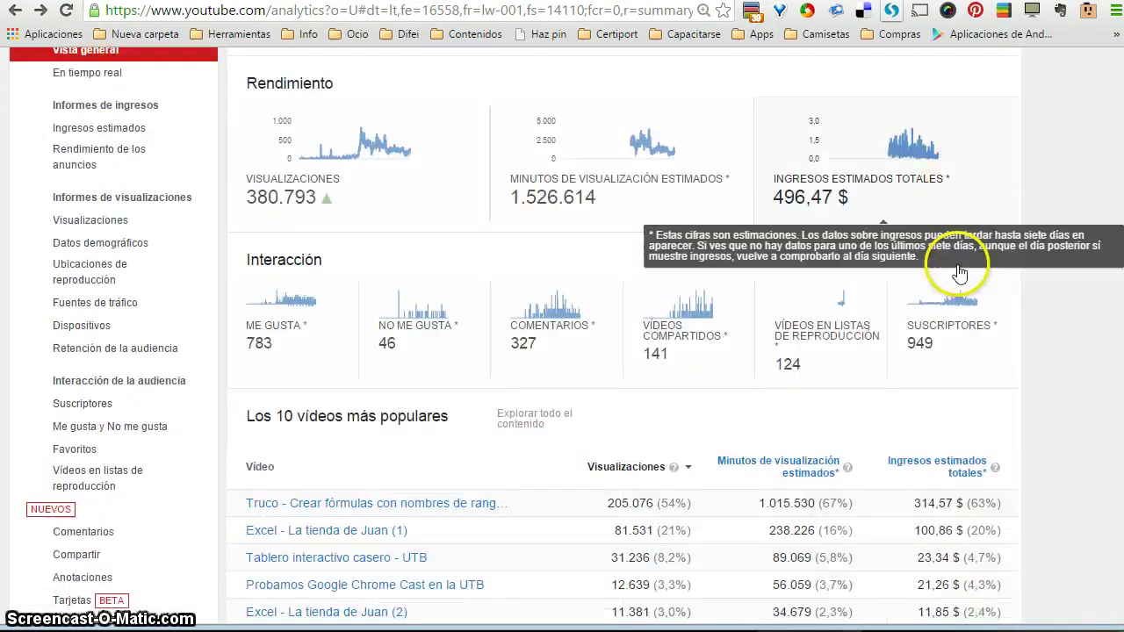
scroll(954, 264, "down", 1)
scroll(294, 330, "down", 1)
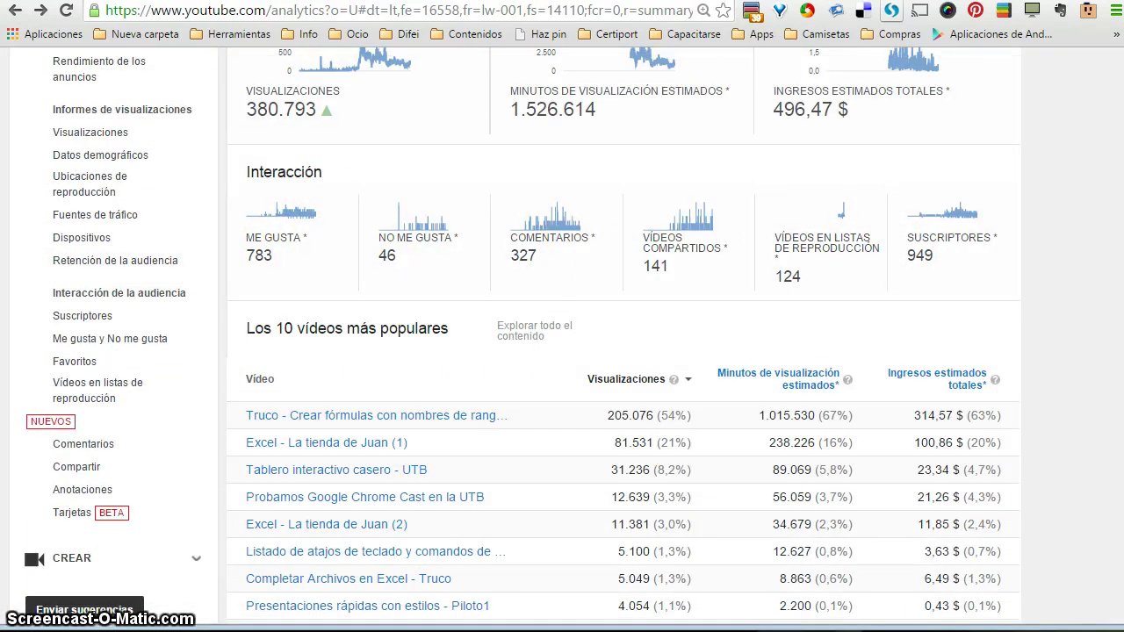
key("alt+Tab")
Select the channel figures A2:B7 and insert a People Graph
left_click(112, 253)
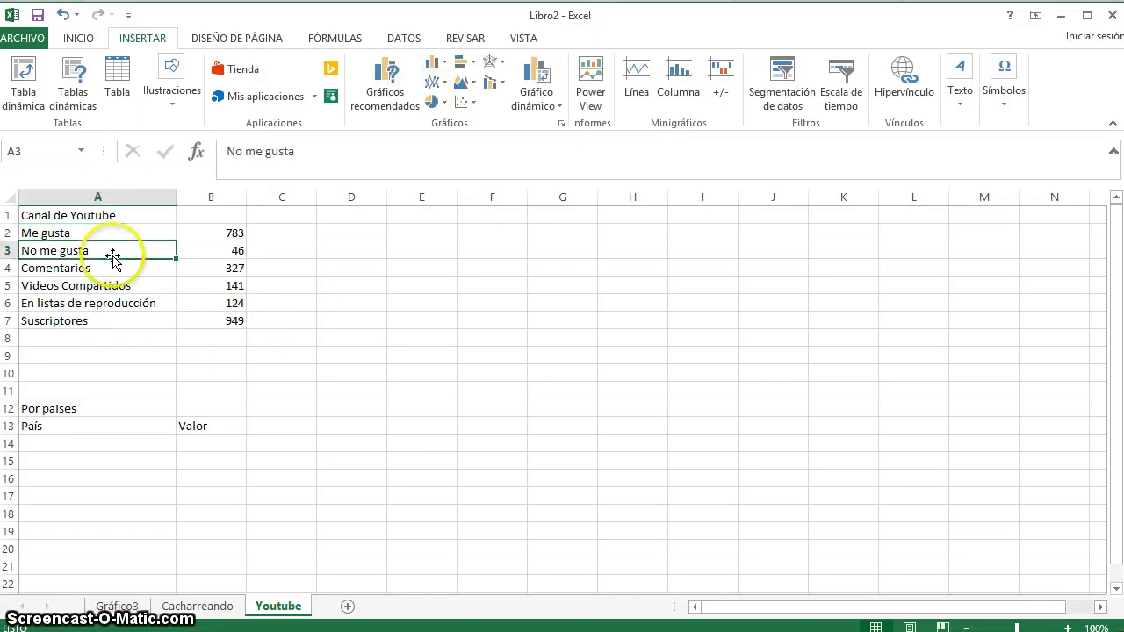
mouse_move(96, 233)
left_mouse_down()
mouse_move(196, 339)
mouse_move(215, 326)
left_mouse_up()
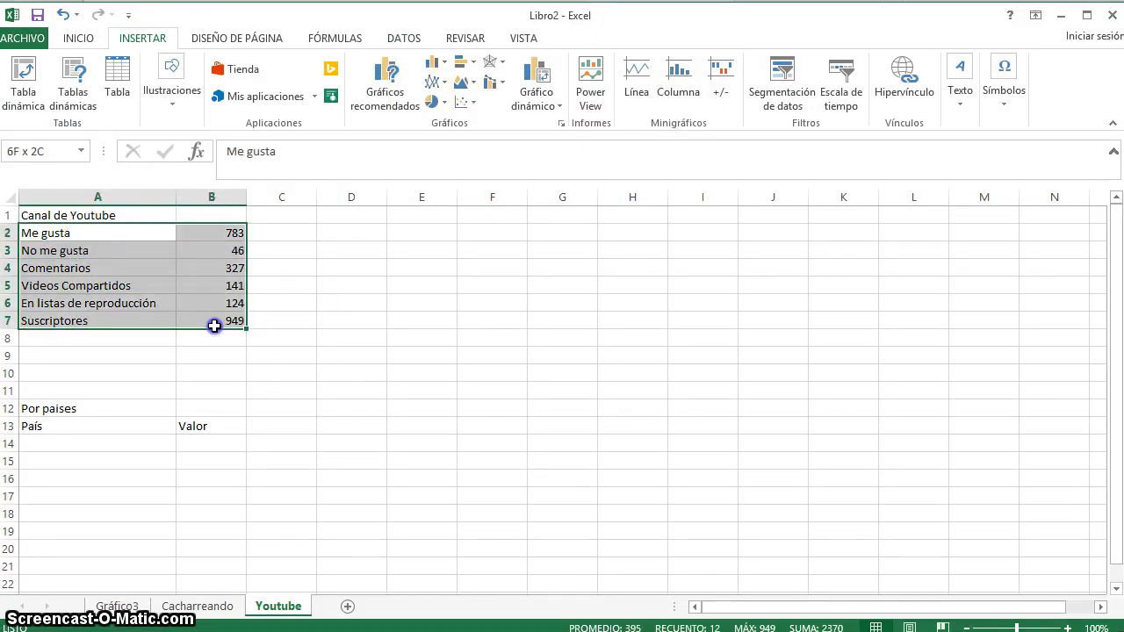
left_click(330, 96)
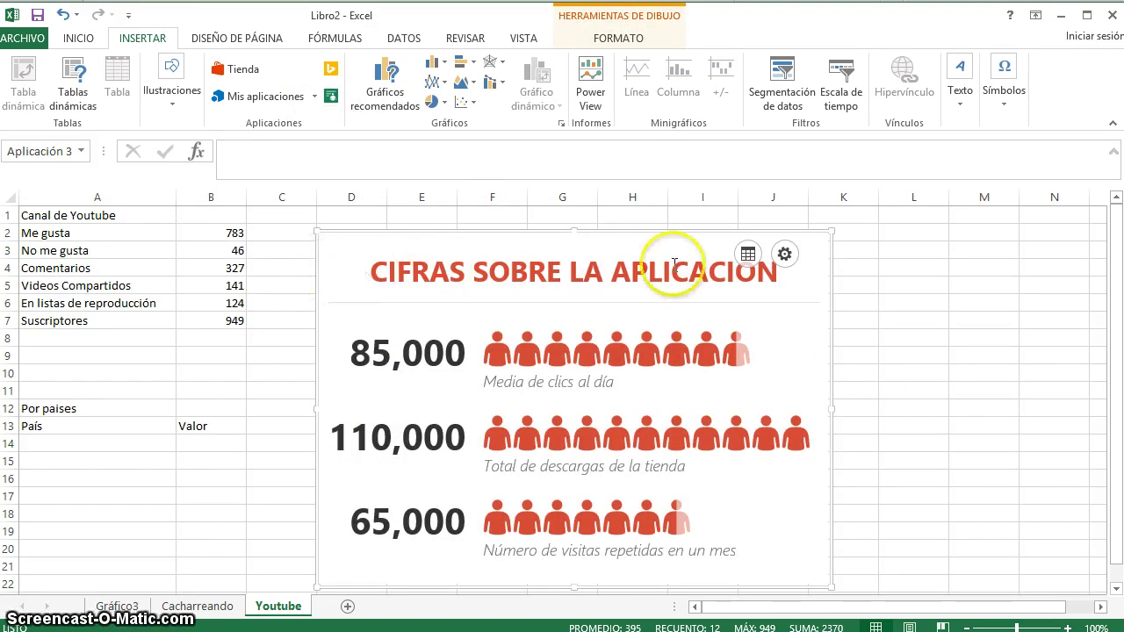
left_click(105, 268)
Copy the A1 heading 'Canal de Youtube' into the graph's title
left_click(123, 218)
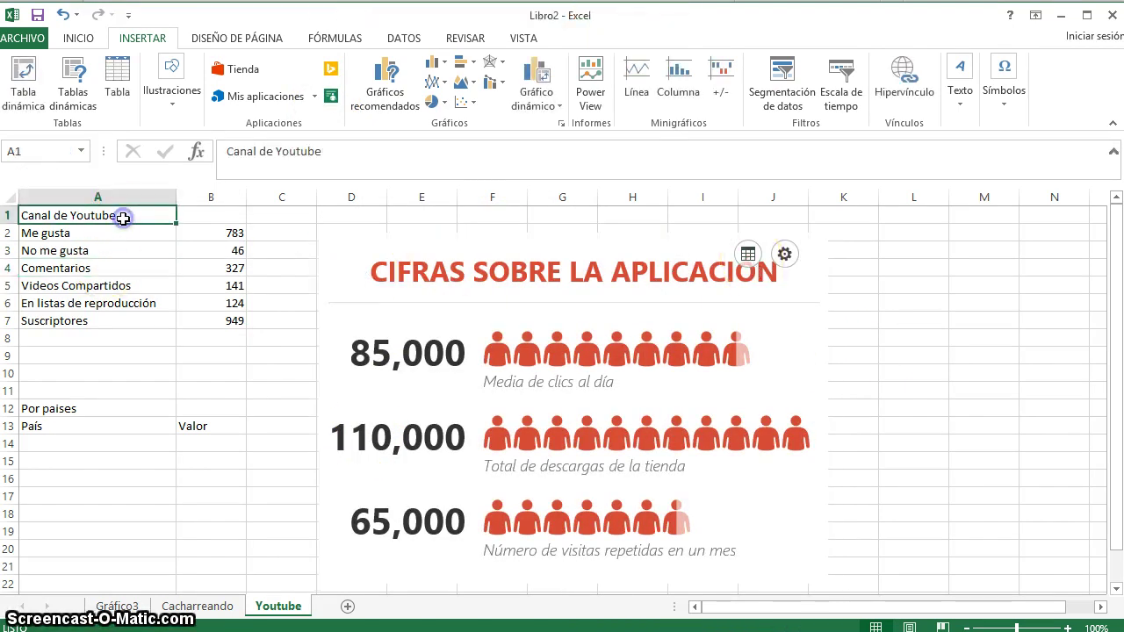
triple_click(275, 160)
key("ctrl+c")
key("Escape")
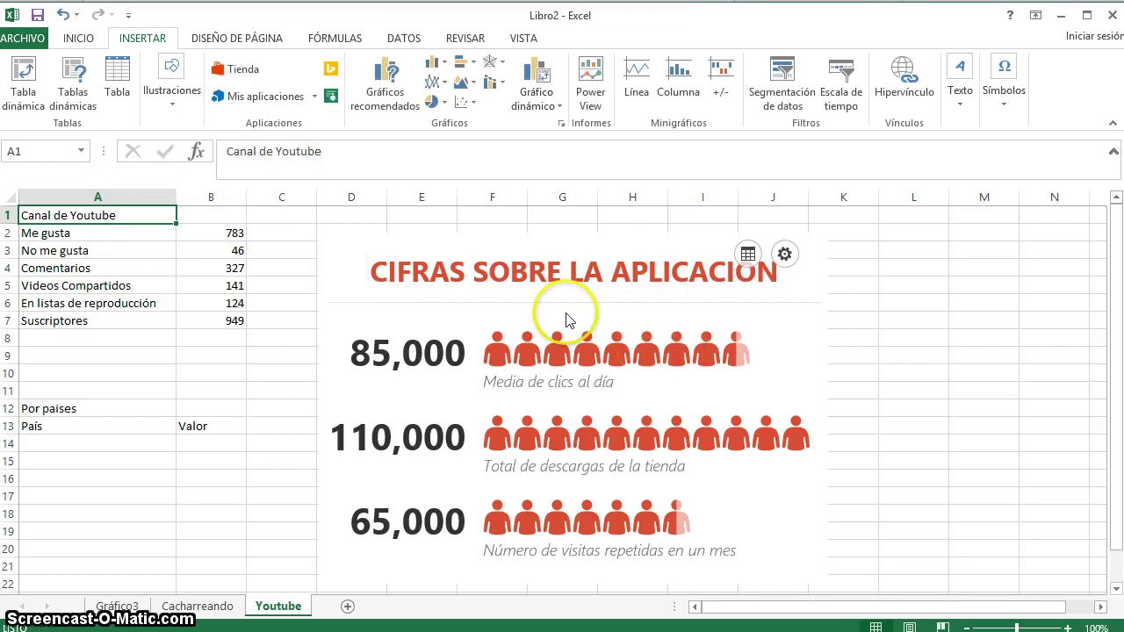
left_click(592, 268)
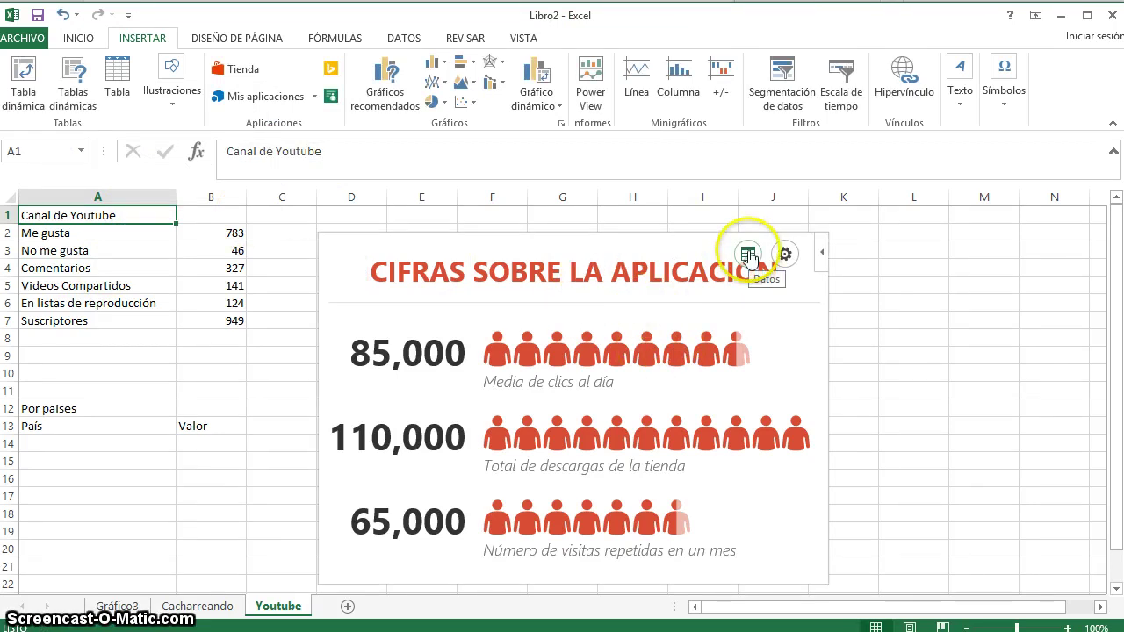
left_click(749, 255)
triple_click(726, 373)
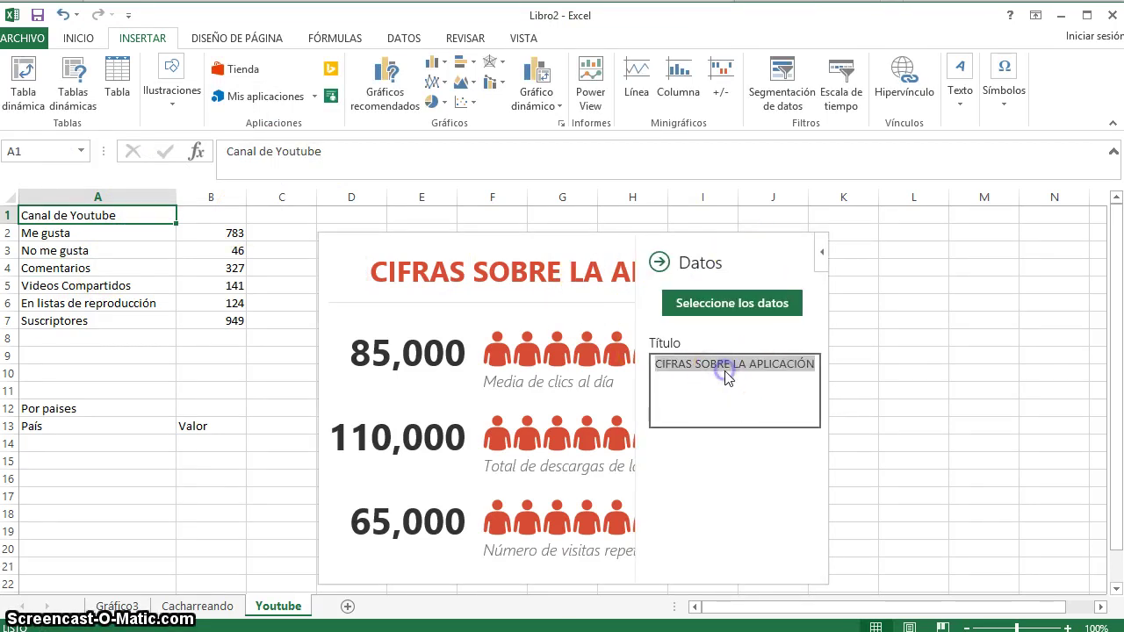
key("ctrl+v")
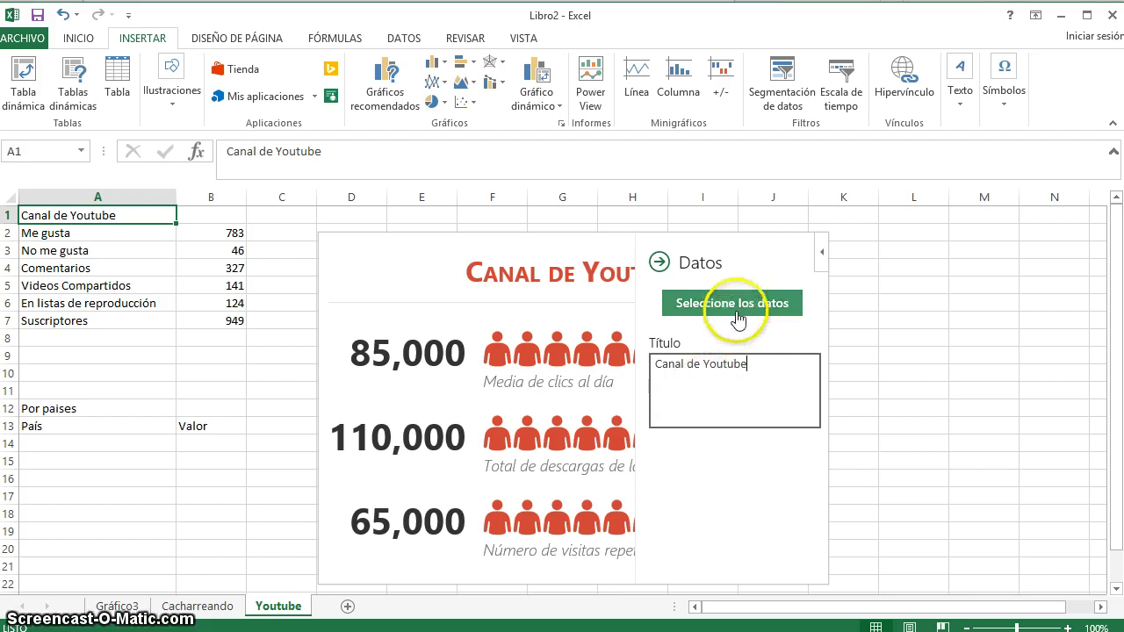
Set the graph's data to A2:B7 and create it
left_click(733, 305)
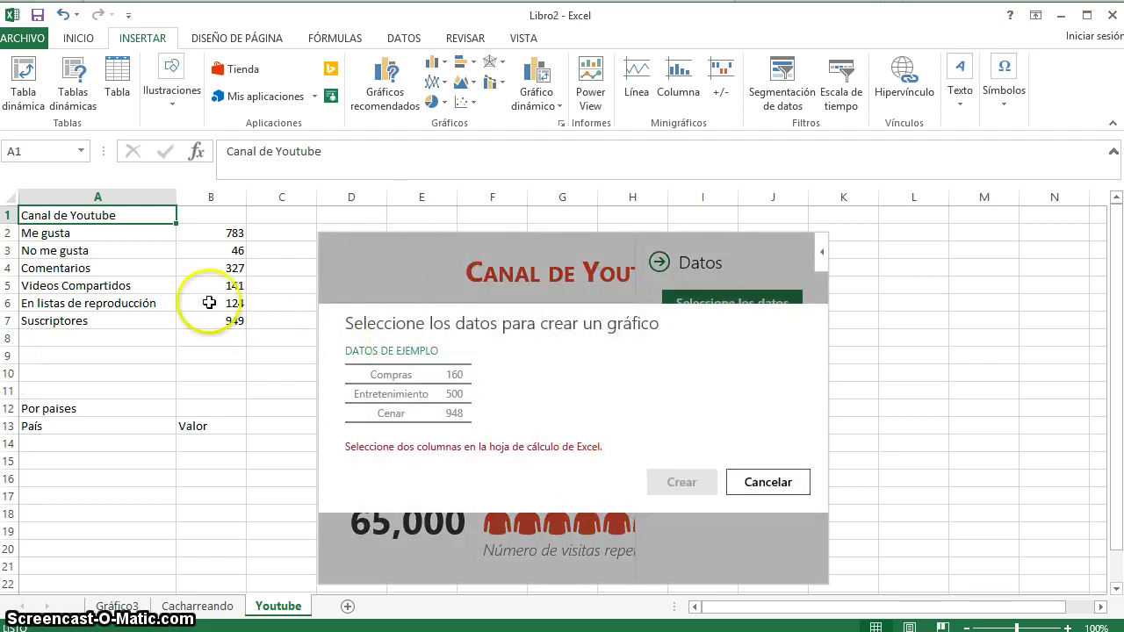
left_click(108, 235)
left_click_drag(175, 252, 196, 313)
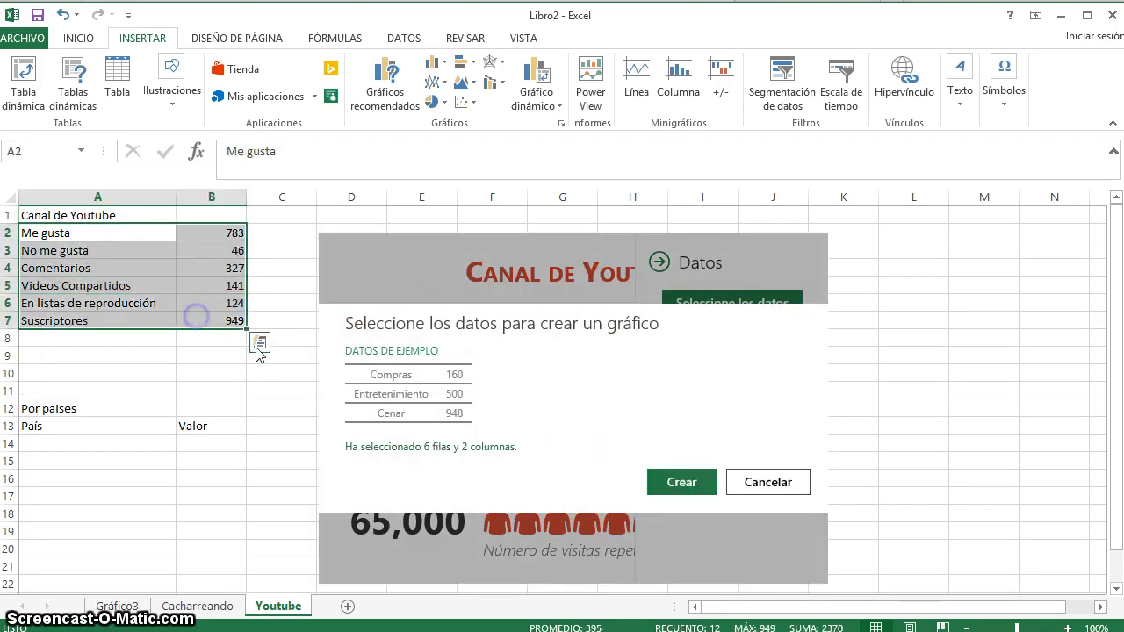
left_click(685, 485)
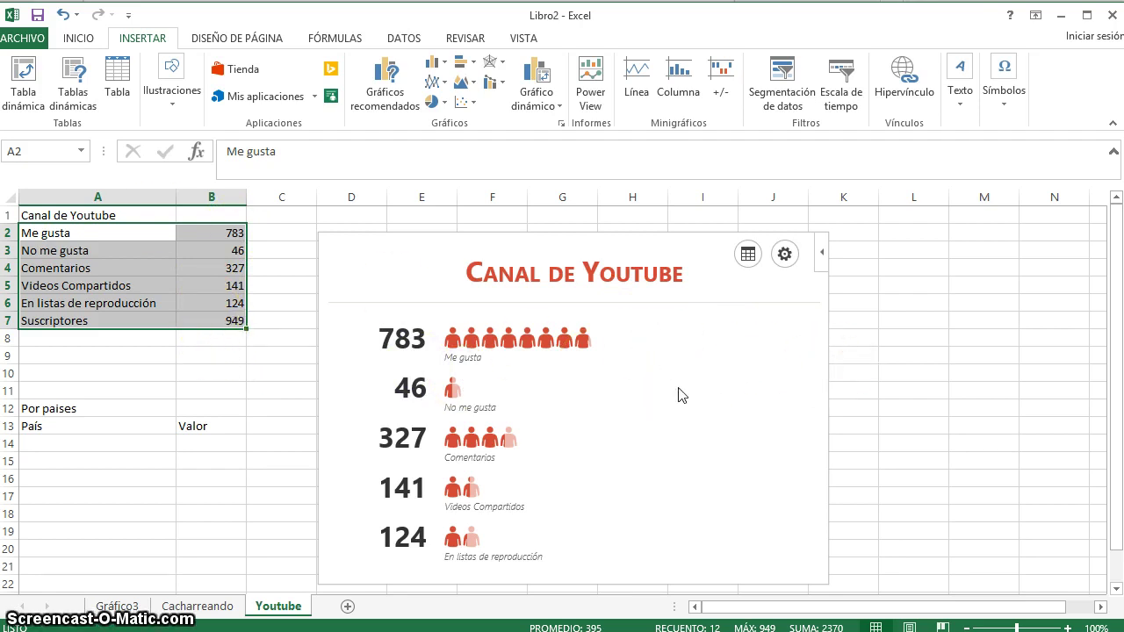
Compare the graph layouts and keep the first red Tipo 1 layout
left_click(783, 256)
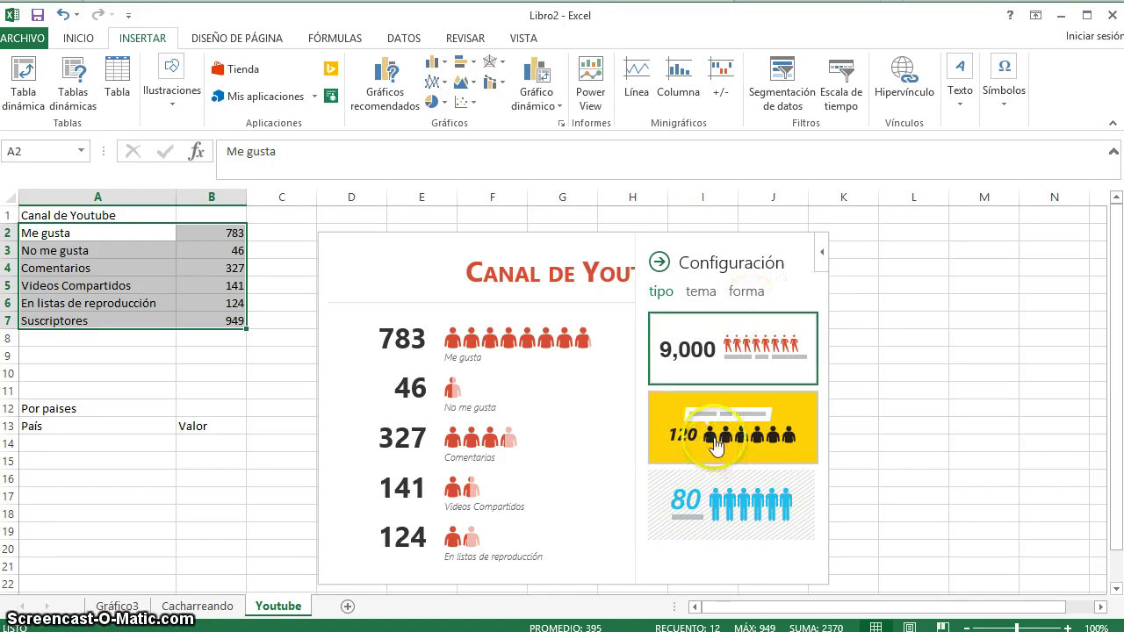
left_click(718, 452)
left_click(720, 516)
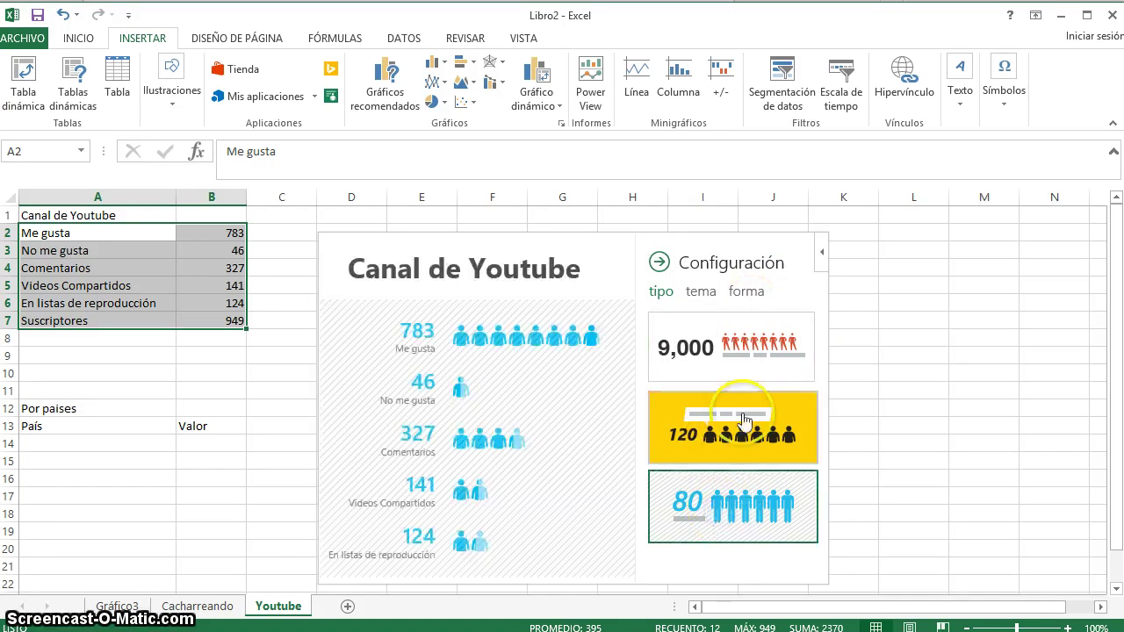
left_click(742, 351)
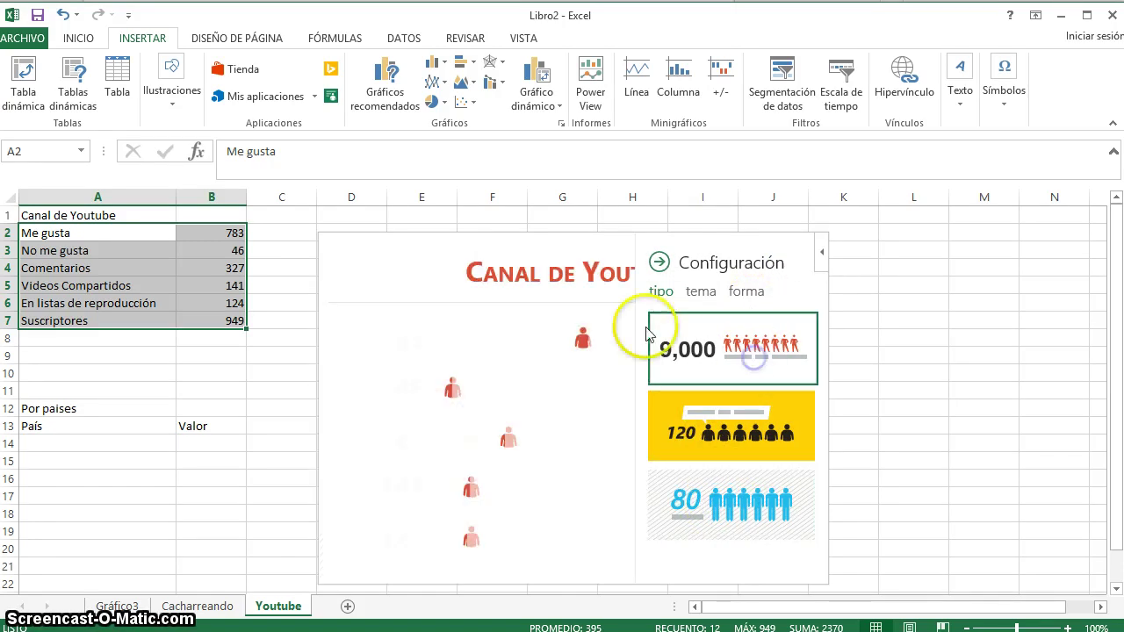
Apply the pale Tema 3 theme with magenta figures
left_click(700, 291)
left_click(696, 382)
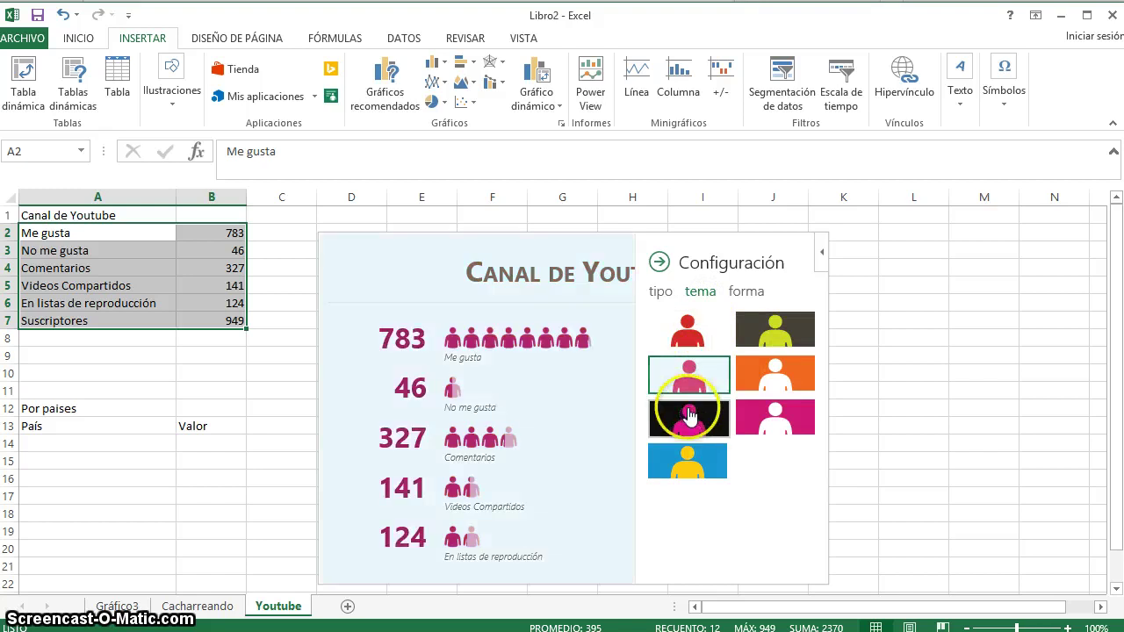
left_click(687, 417)
left_click(690, 464)
left_click(761, 426)
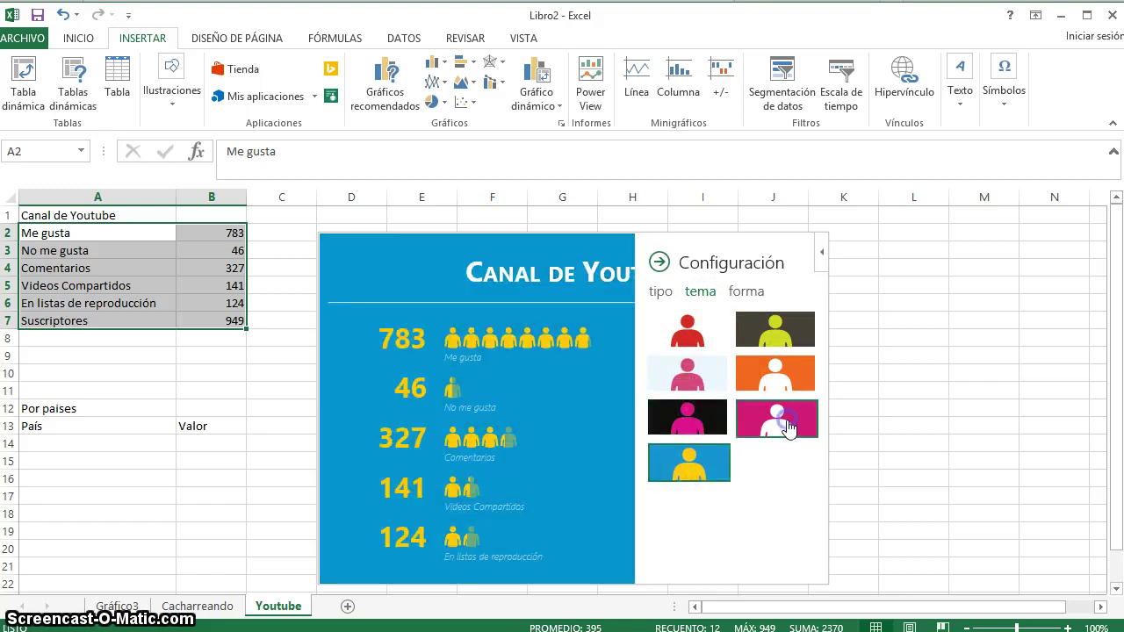
left_click(698, 378)
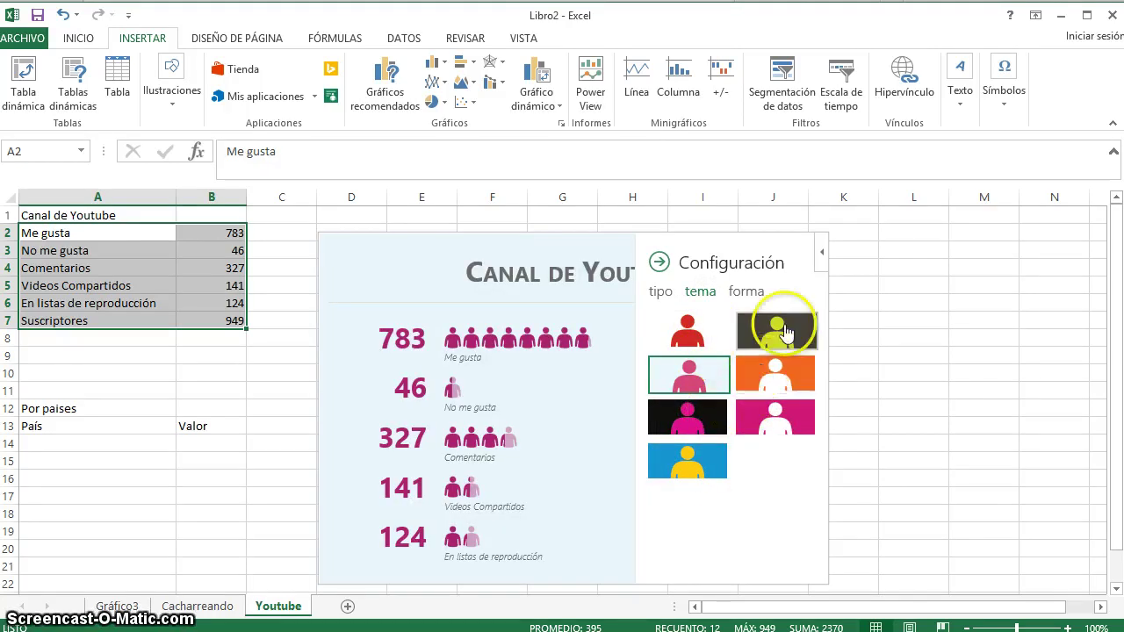
Replace the people icons with laptop icons
left_click(751, 291)
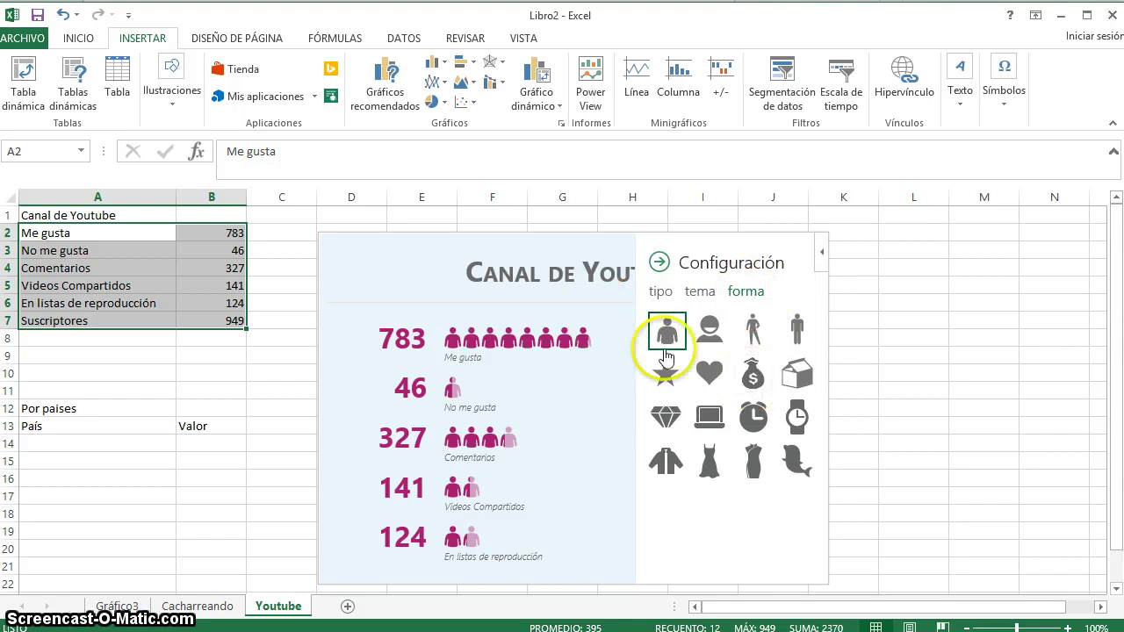
left_click(708, 418)
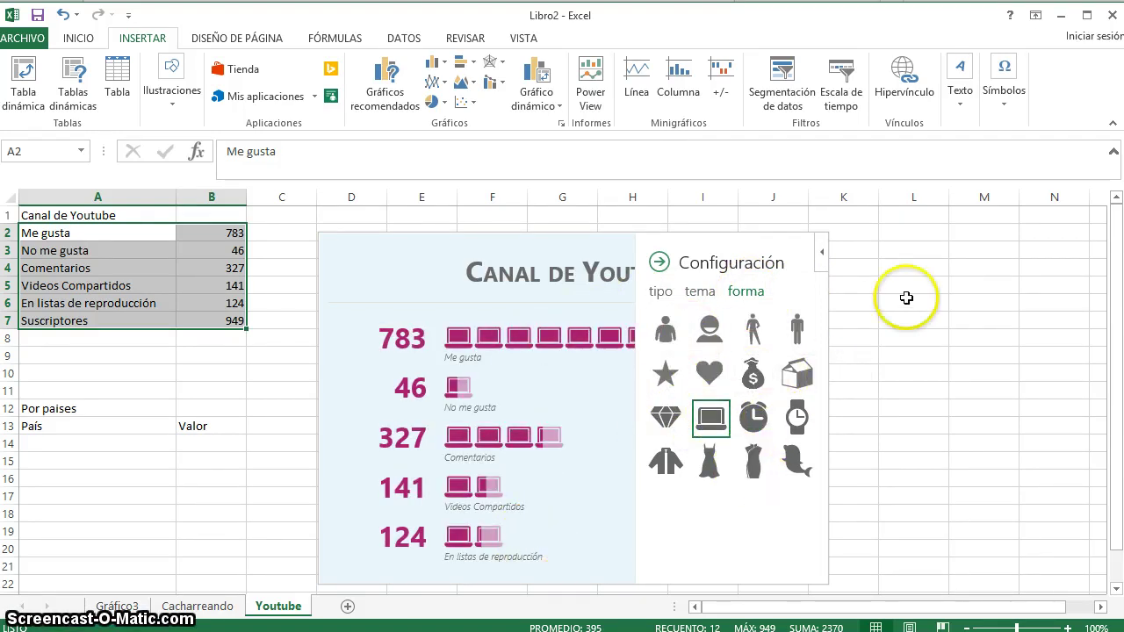
left_click(857, 266)
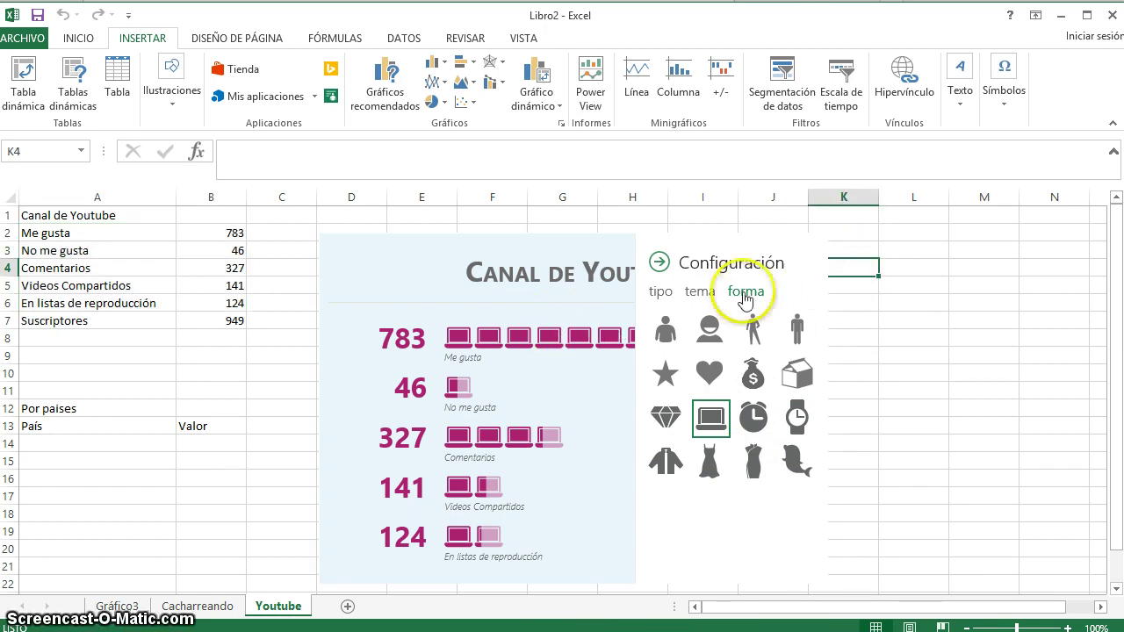
left_click(737, 262)
Open the Canal de Youtube graph's add-in menu showing Ver código fuente
left_click(850, 307)
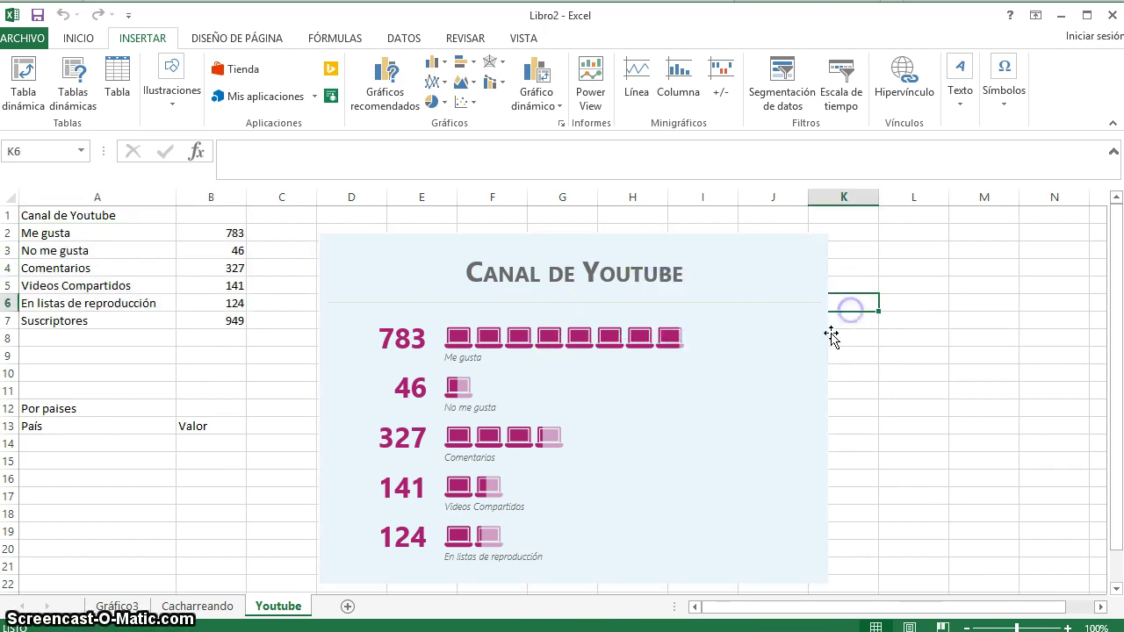
left_click(709, 370)
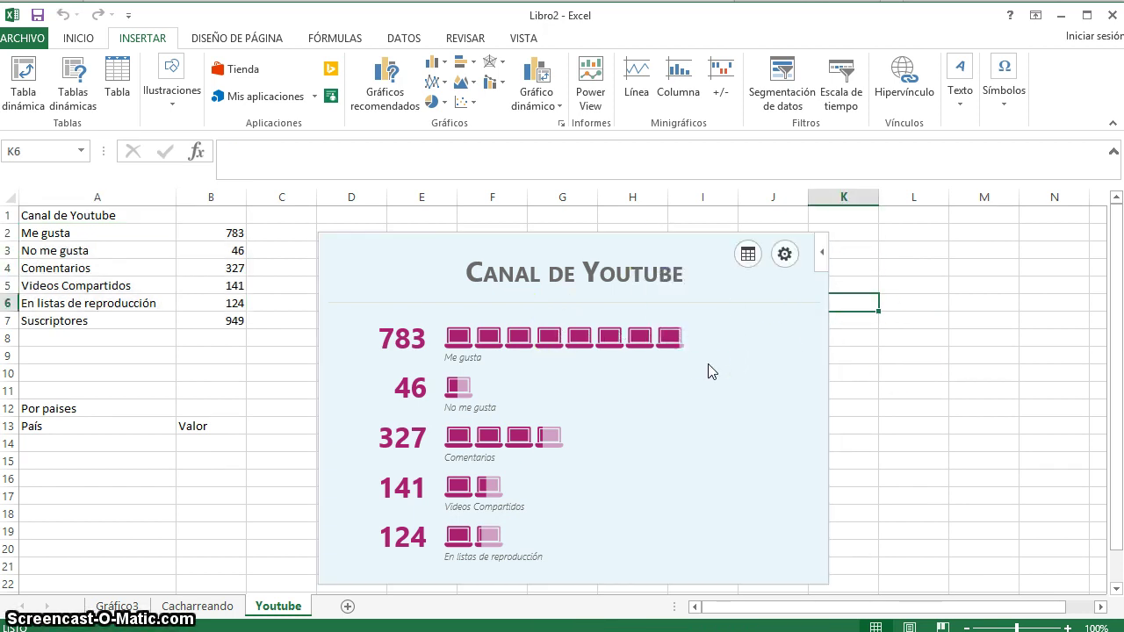
left_click(768, 340)
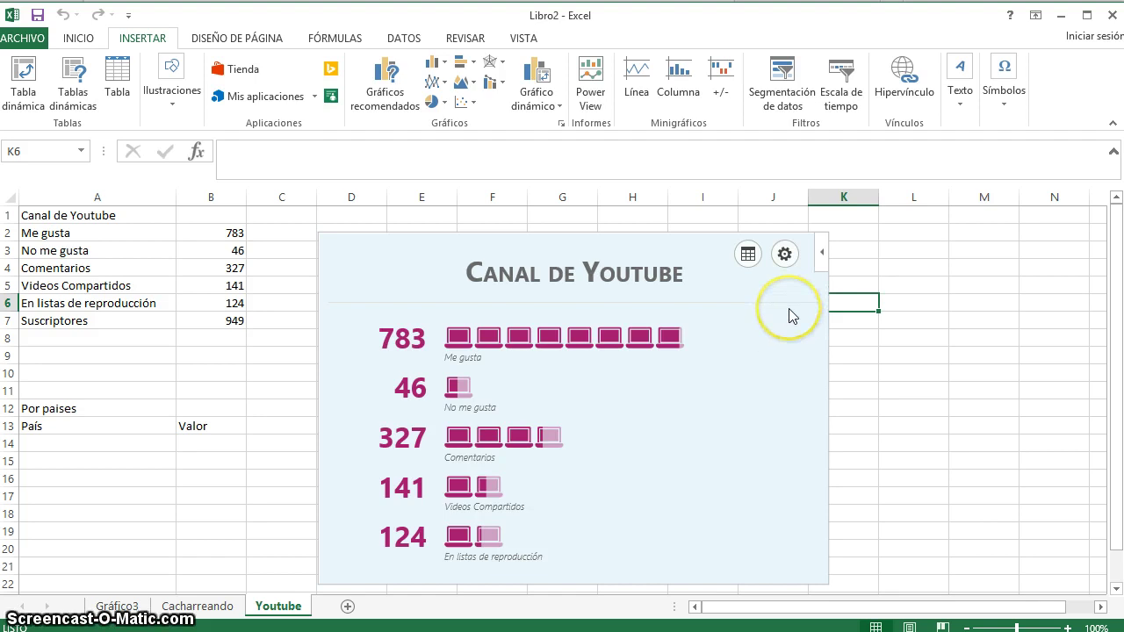
left_click(821, 255)
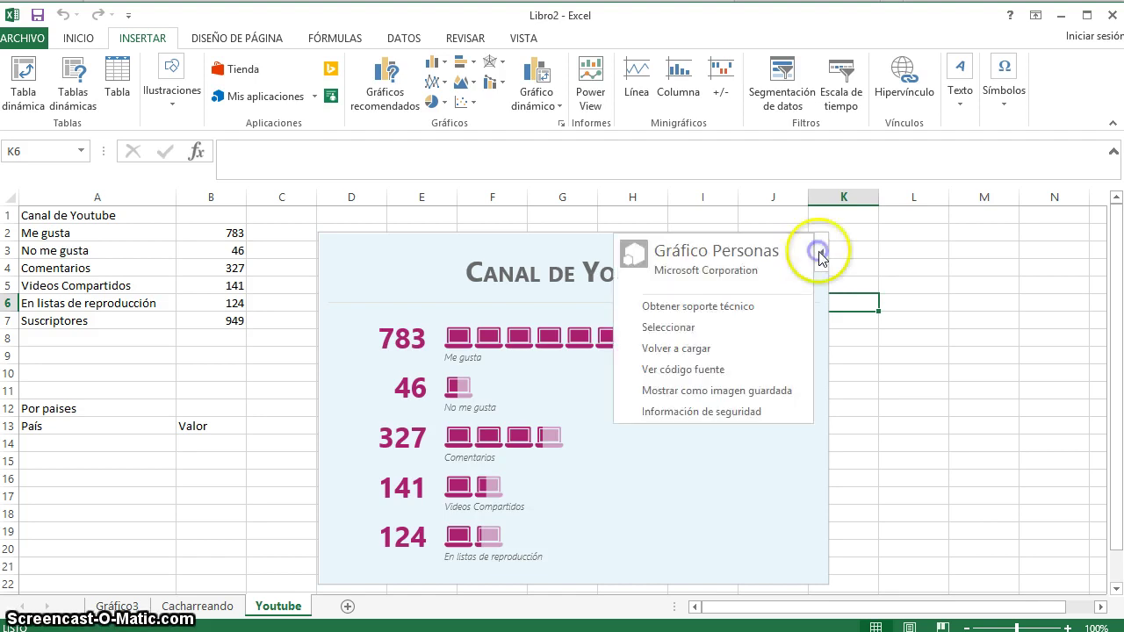
left_click(756, 315)
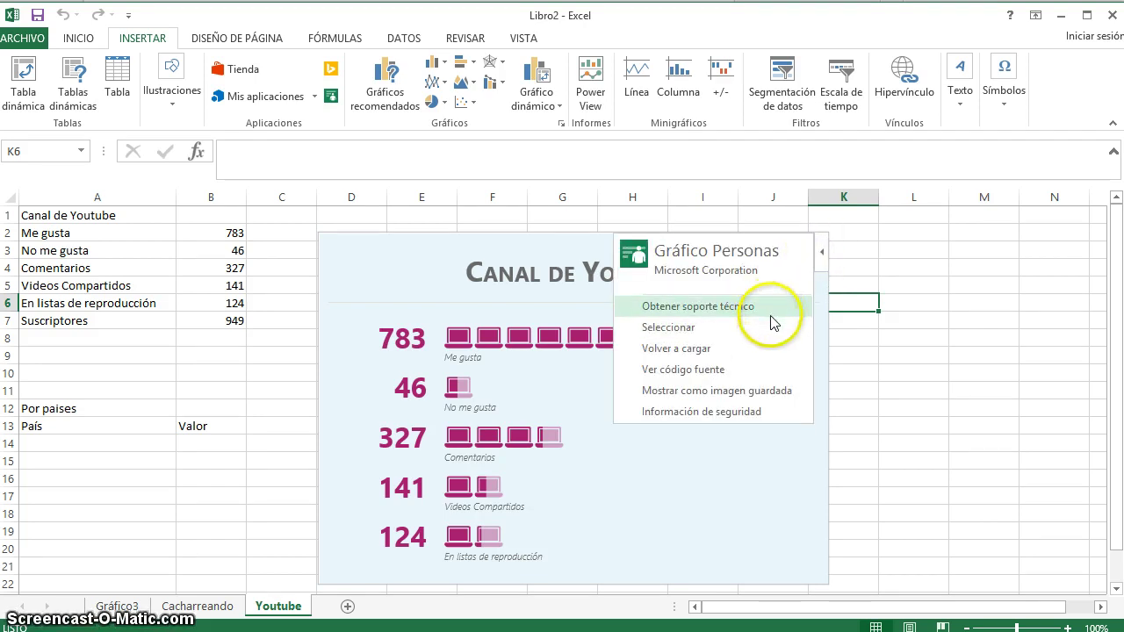
View the People Graph's HTML source in Notepad and highlight the Office.css stylesheet path
left_click(763, 377)
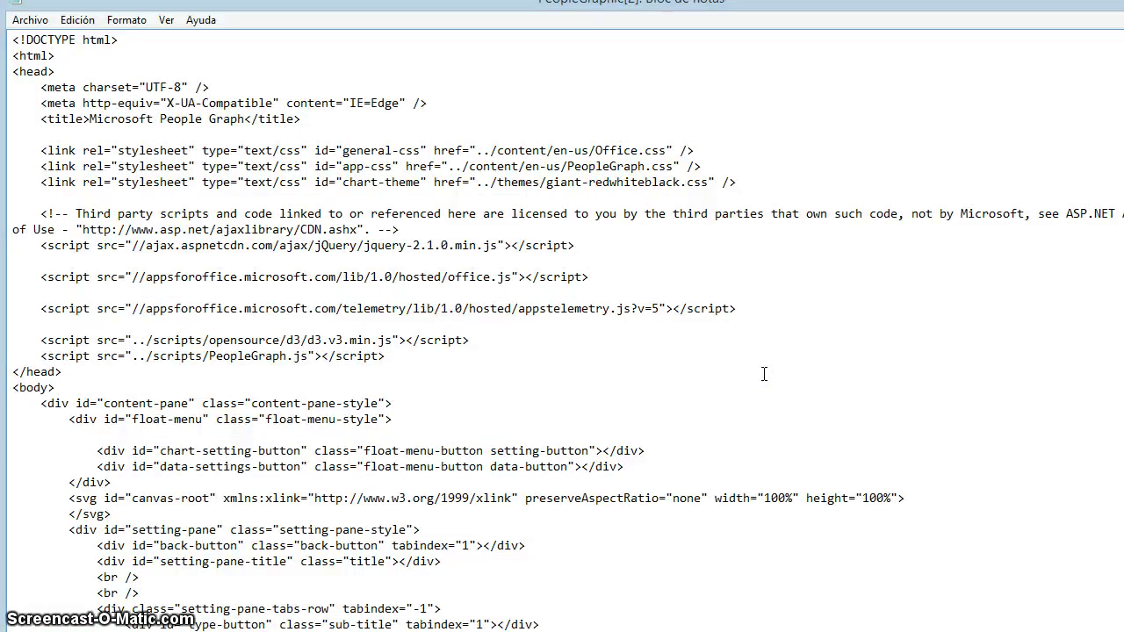
left_click(522, 168)
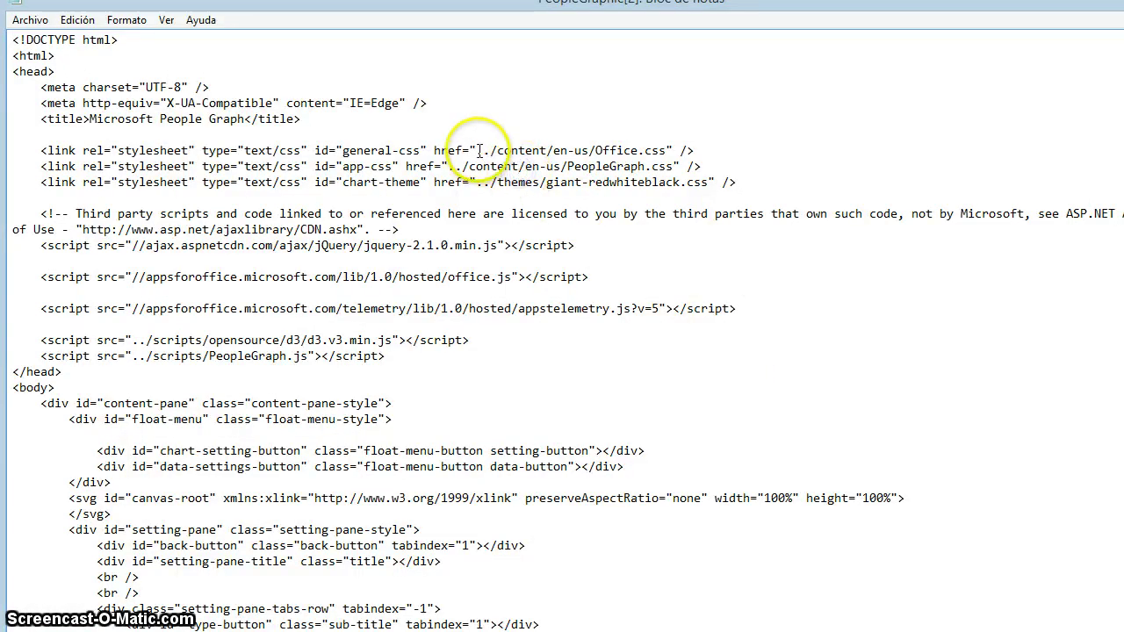
left_click_drag(479, 151, 648, 151)
left_click(747, 187)
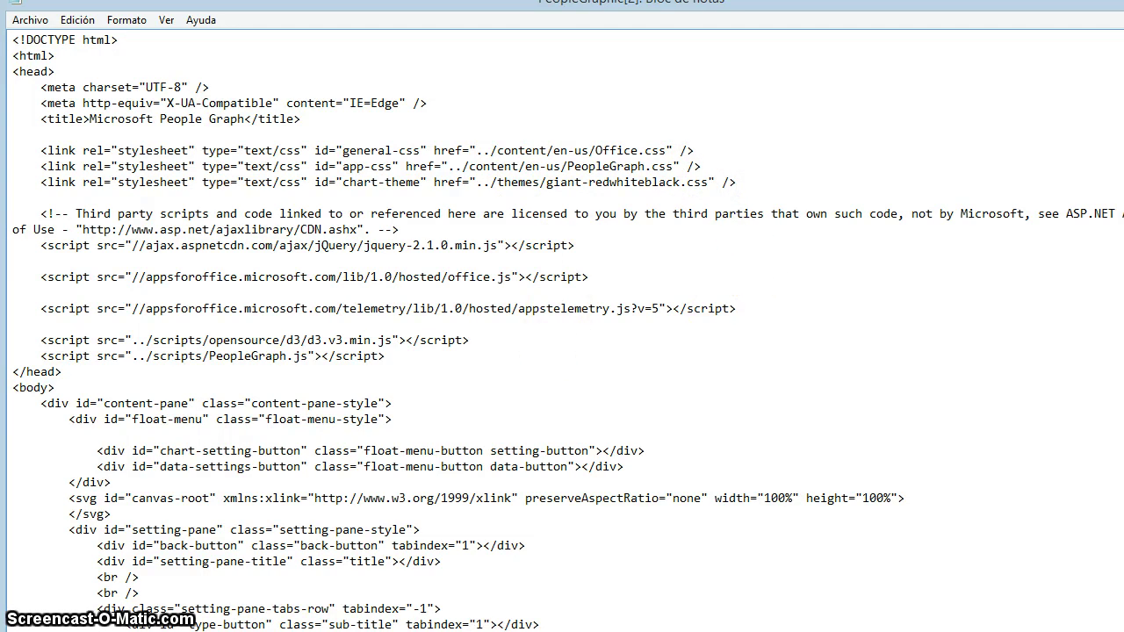
Shrink the Notepad window and minimize it to bring Excel back into view
left_click_drag(1113, 587, 1061, 602)
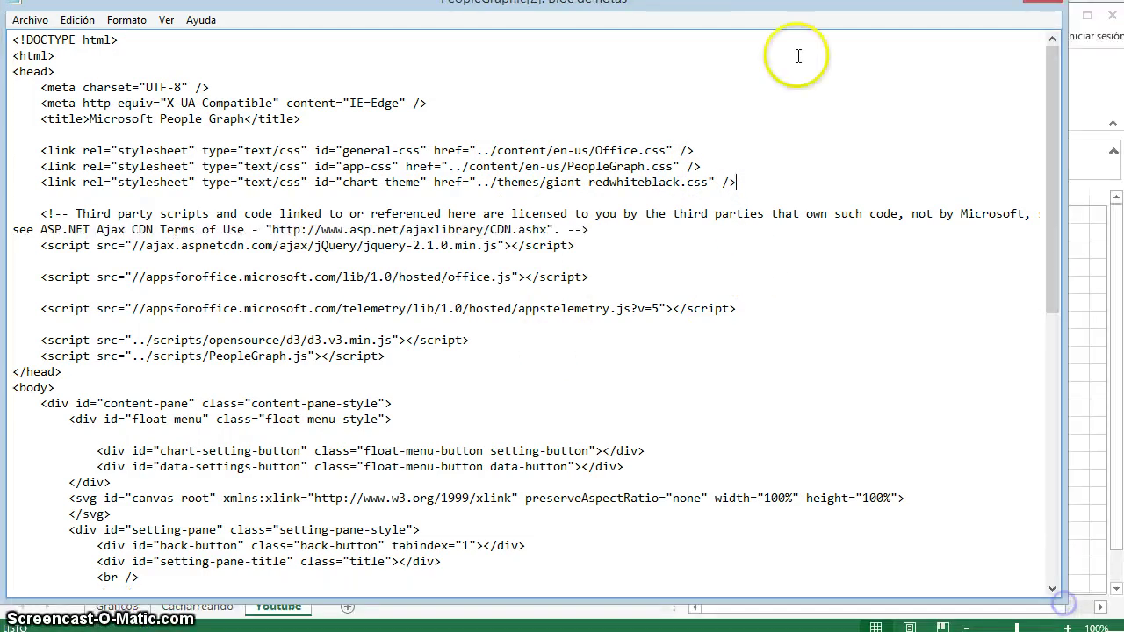
left_click(1011, 1)
left_click(856, 303)
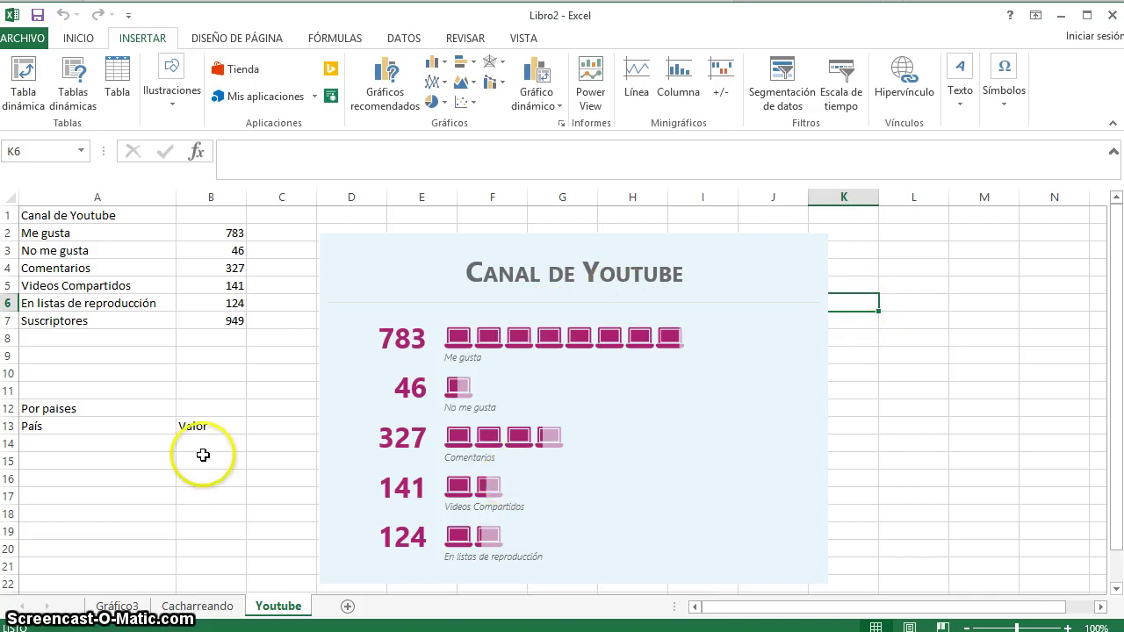
Delete the Canal de Youtube infographic, then select the País header cell A13
left_click(252, 406)
left_click(606, 279)
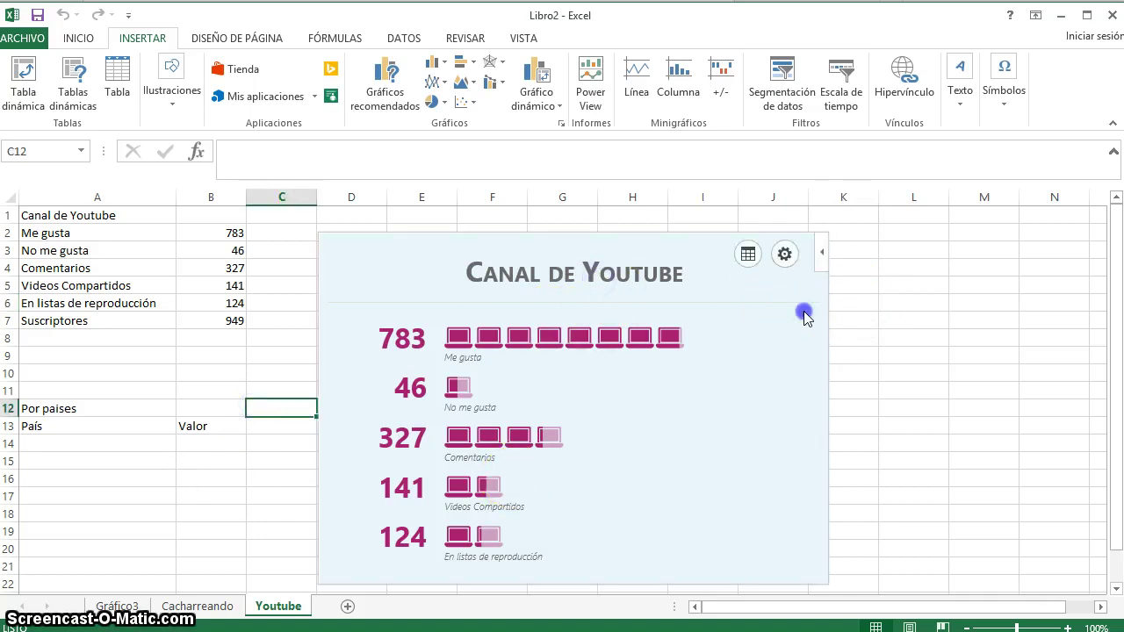
key("Delete")
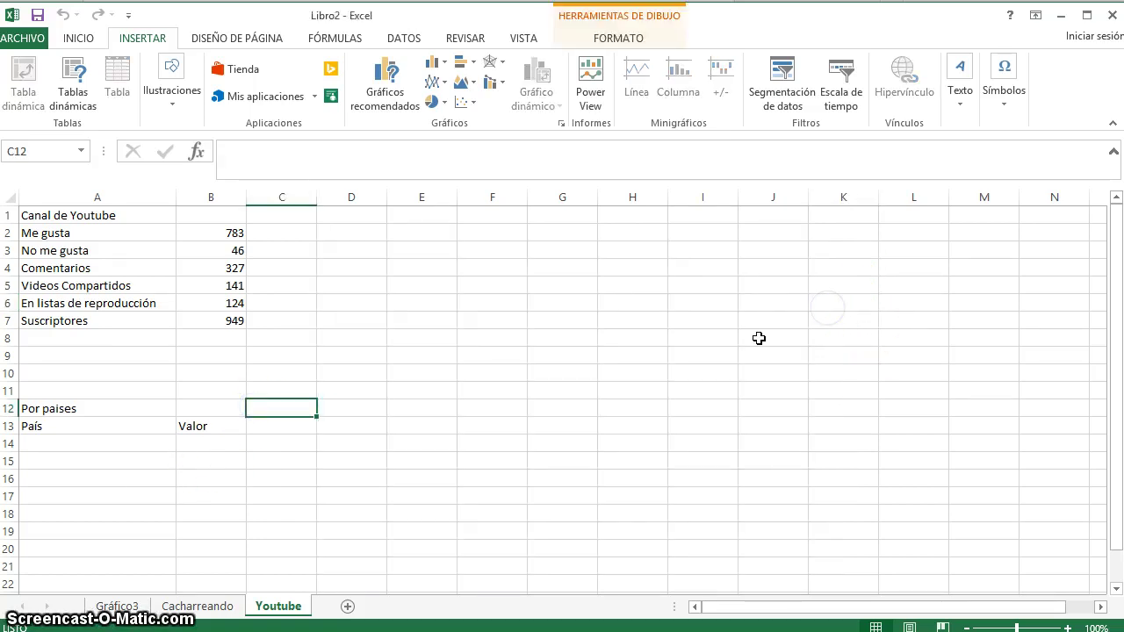
scroll(386, 338, "down", 2)
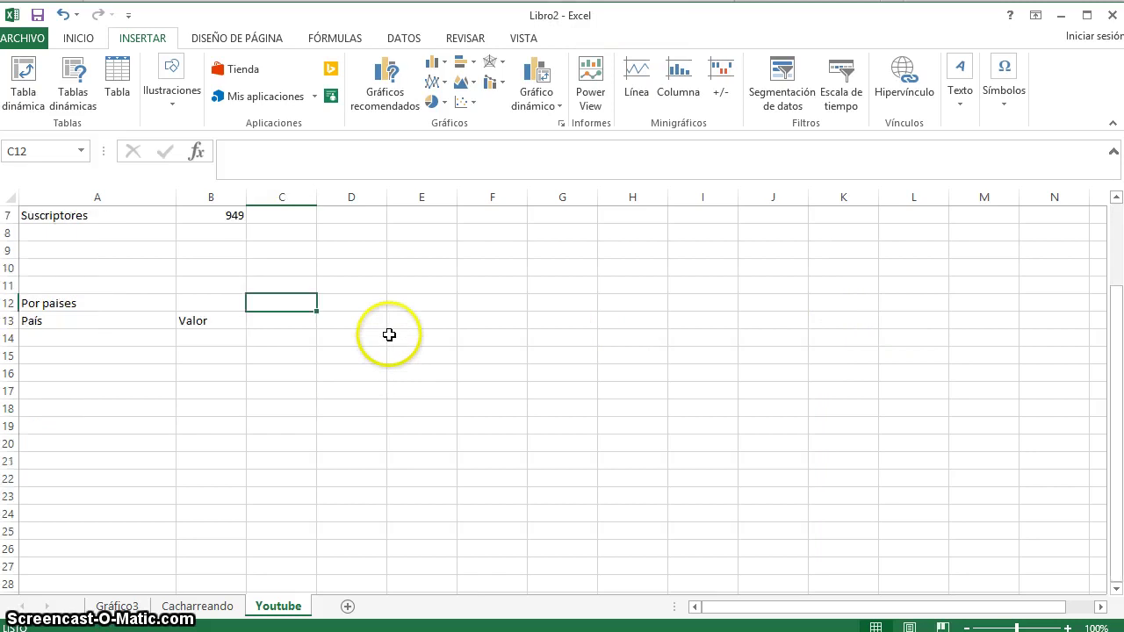
left_click(155, 323)
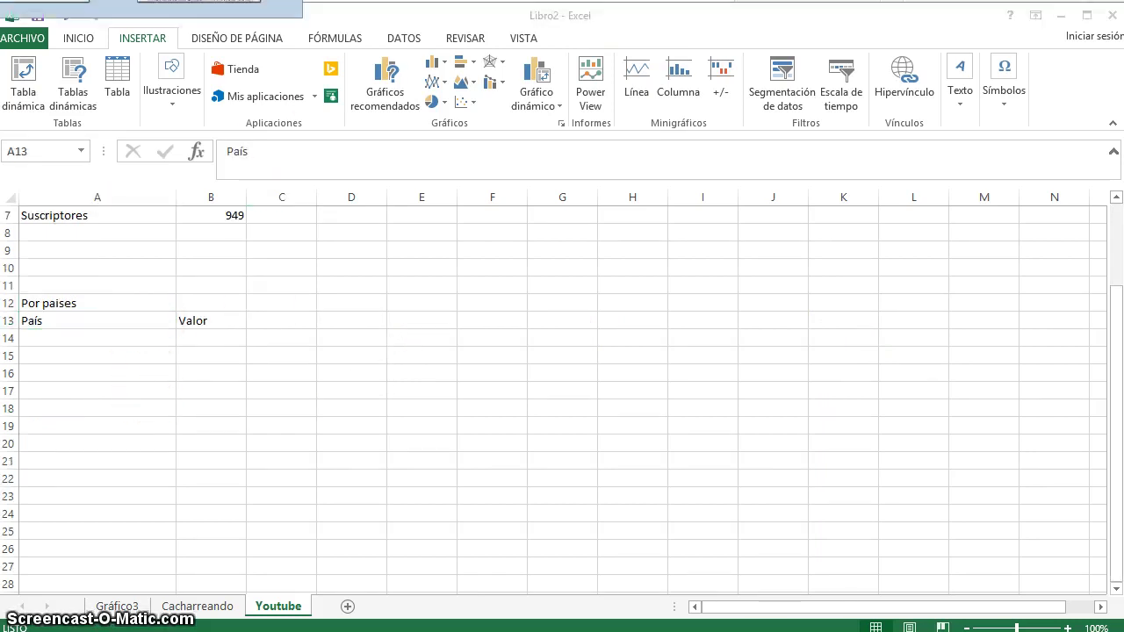
Copy the Área geográfica country rows, México through Guatemala, from YouTube Analytics and return to Excel
left_click(198, 3)
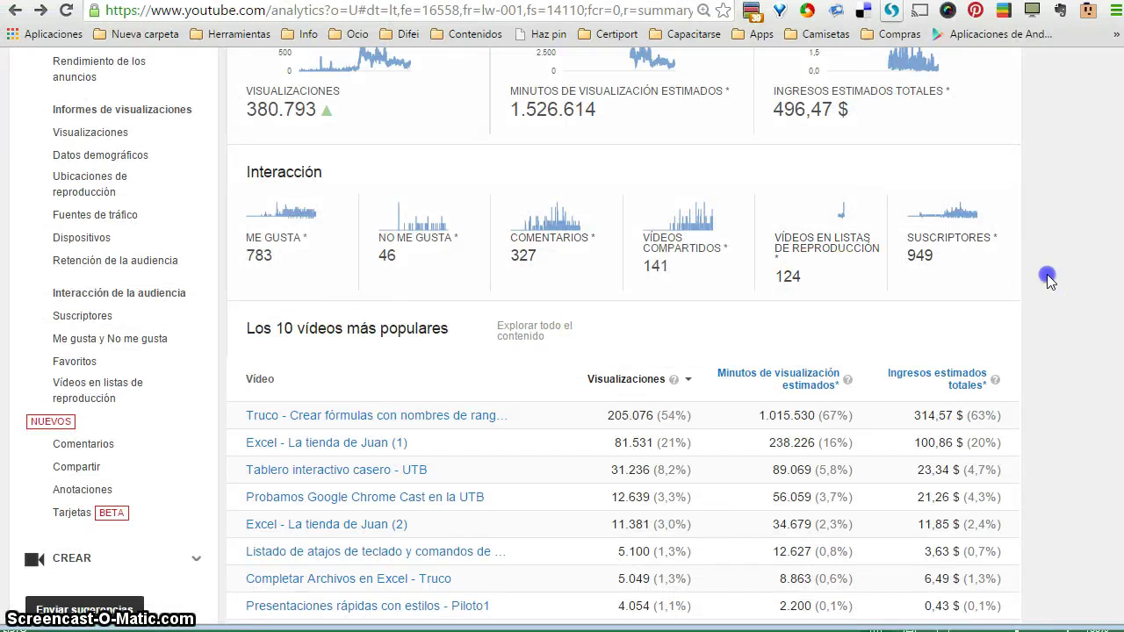
scroll(1010, 281, "down", 5)
left_click(364, 318)
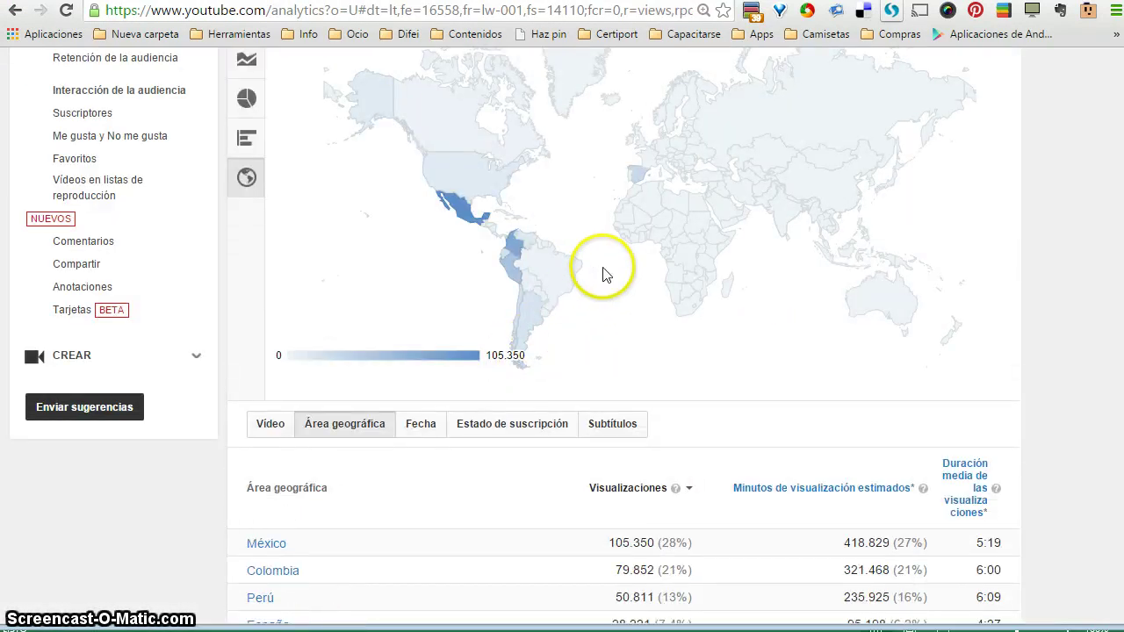
scroll(603, 272, "down", 2)
scroll(582, 279, "down", 1)
scroll(585, 294, "down", 1)
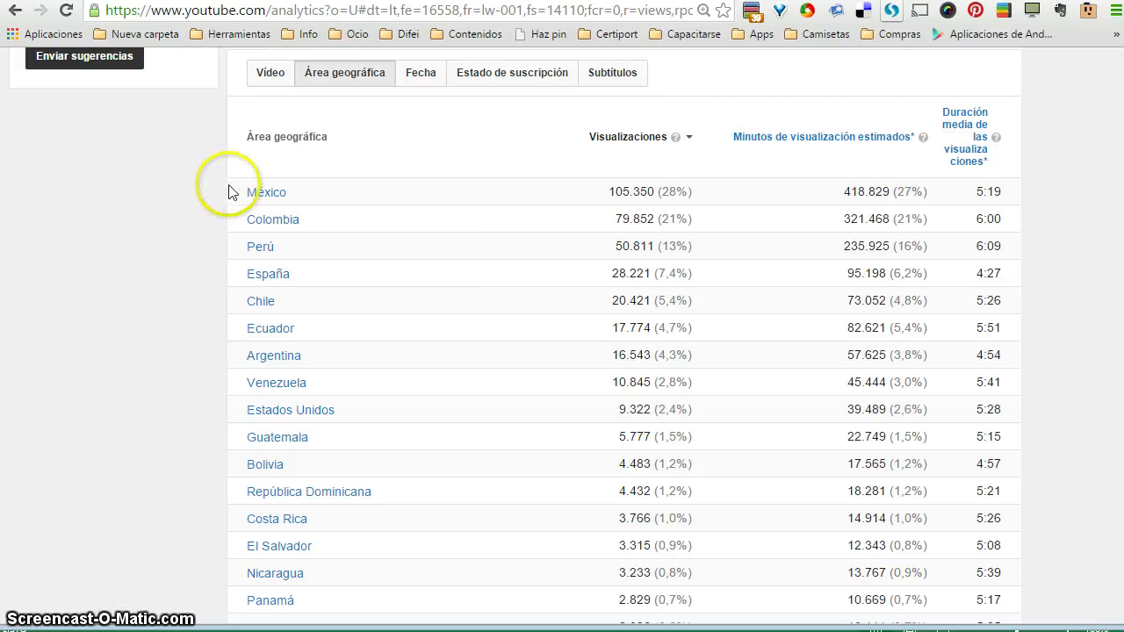
mouse_move(255, 192)
left_mouse_down()
mouse_move(725, 464)
mouse_move(710, 418)
mouse_move(708, 437)
left_mouse_up()
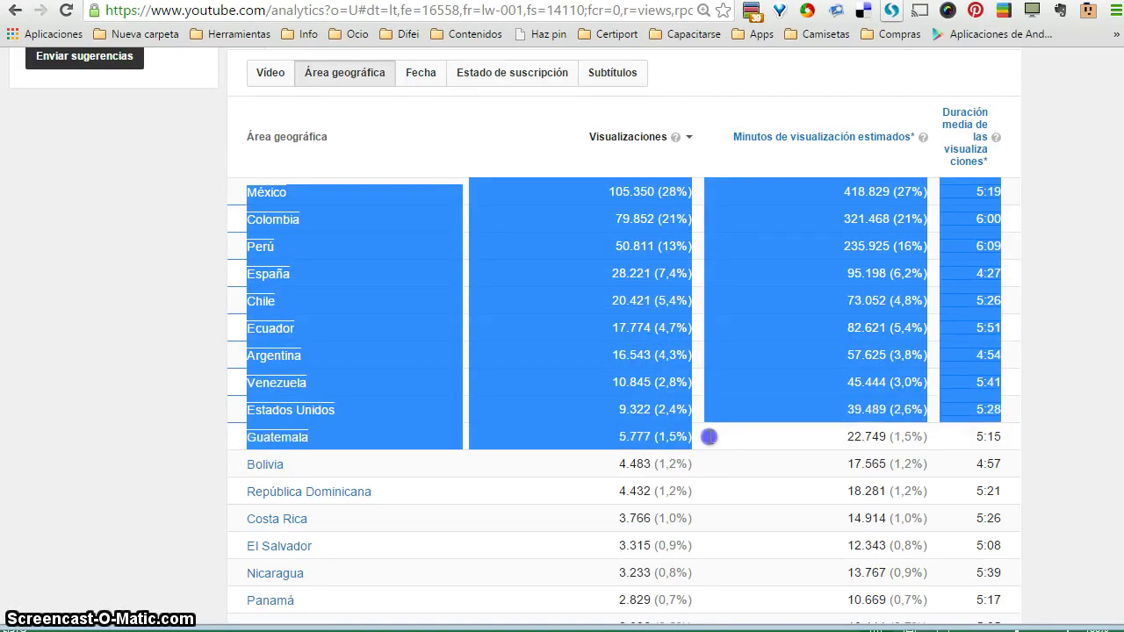
mouse_move(889, 444)
left_mouse_down()
mouse_move(1027, 447)
mouse_move(1014, 425)
left_mouse_up()
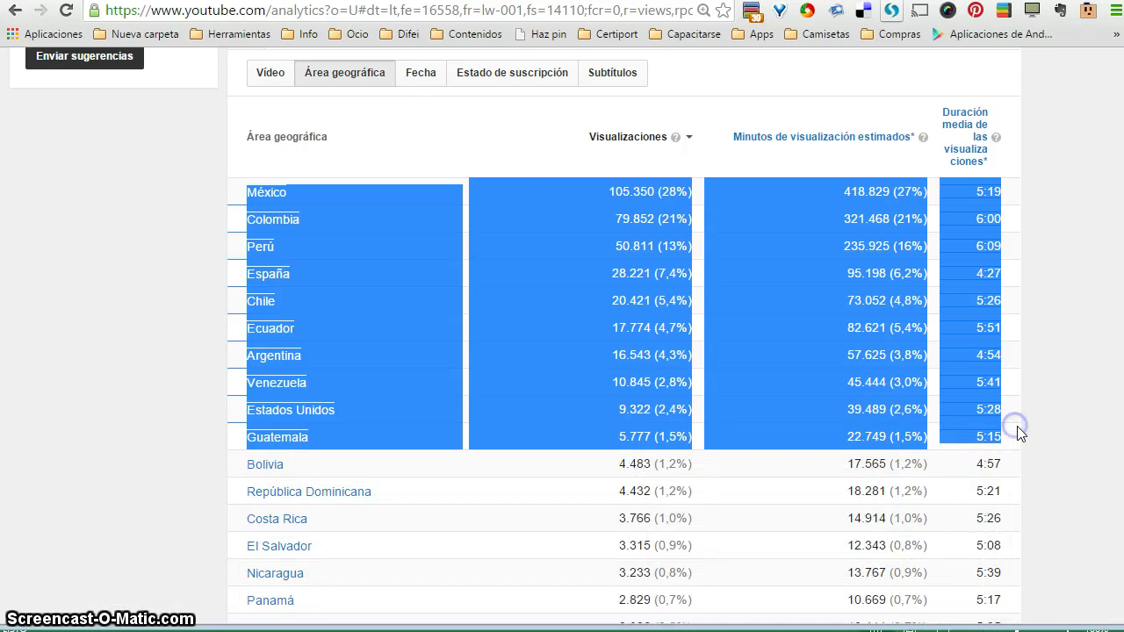
key("alt+Tab")
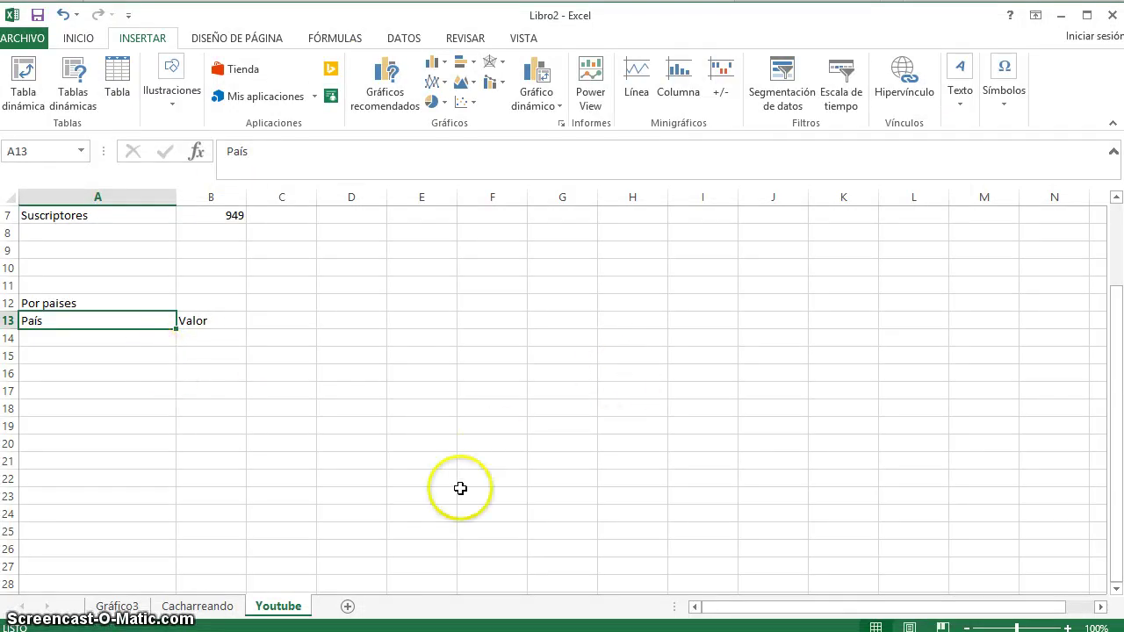
Add a new worksheet and paste the copied country table starting at A2
left_click(347, 606)
left_click(60, 230)
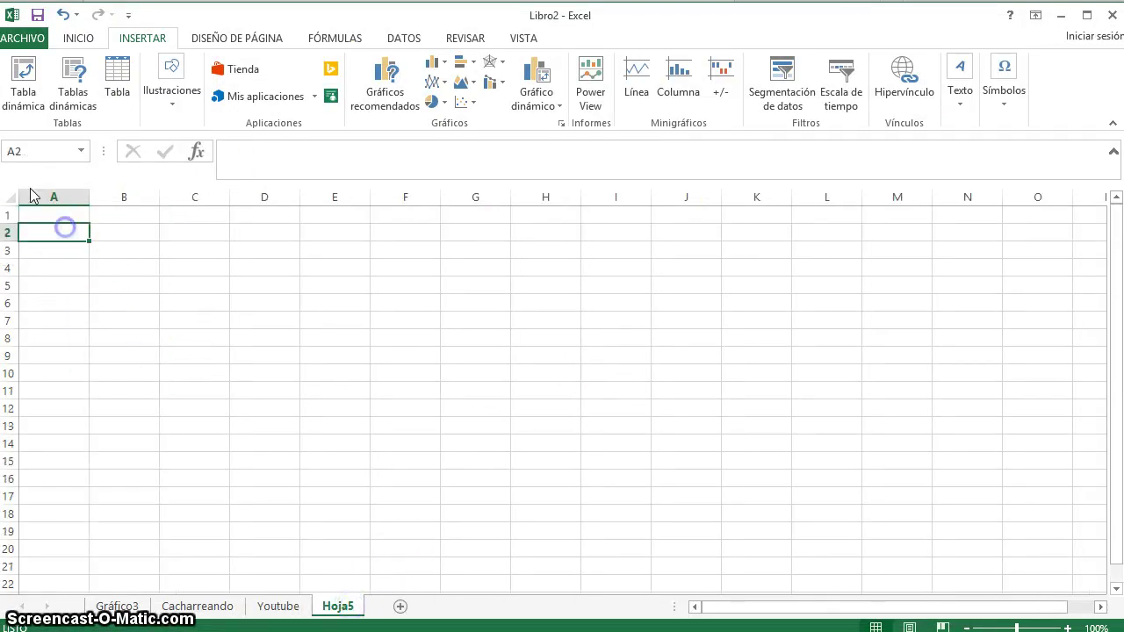
left_click(79, 39)
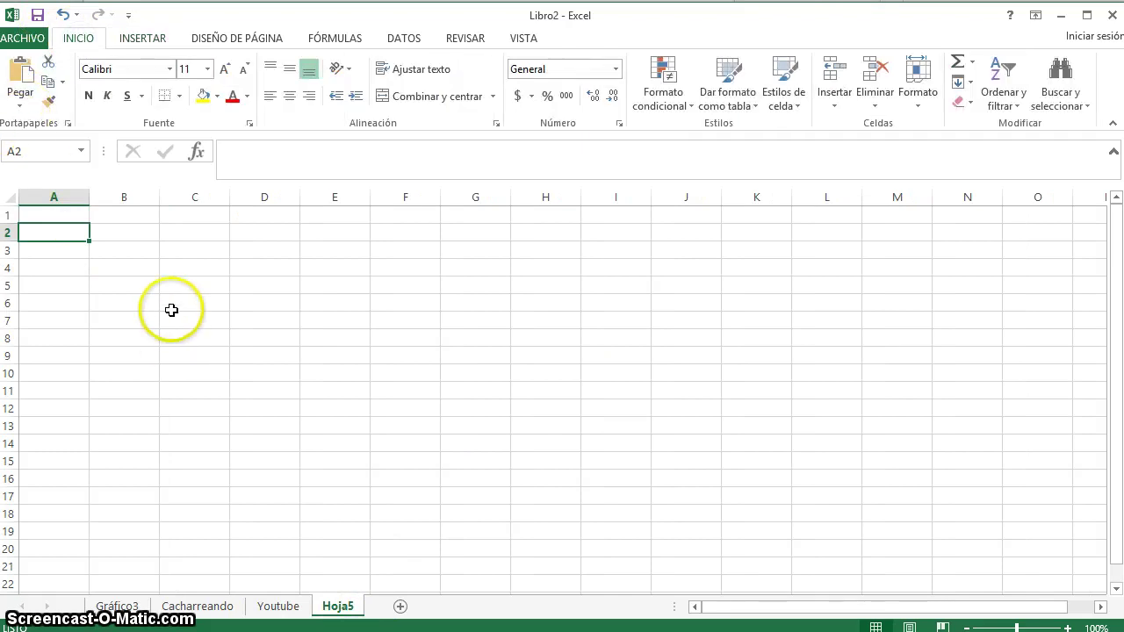
key("ctrl+v")
left_click(386, 250)
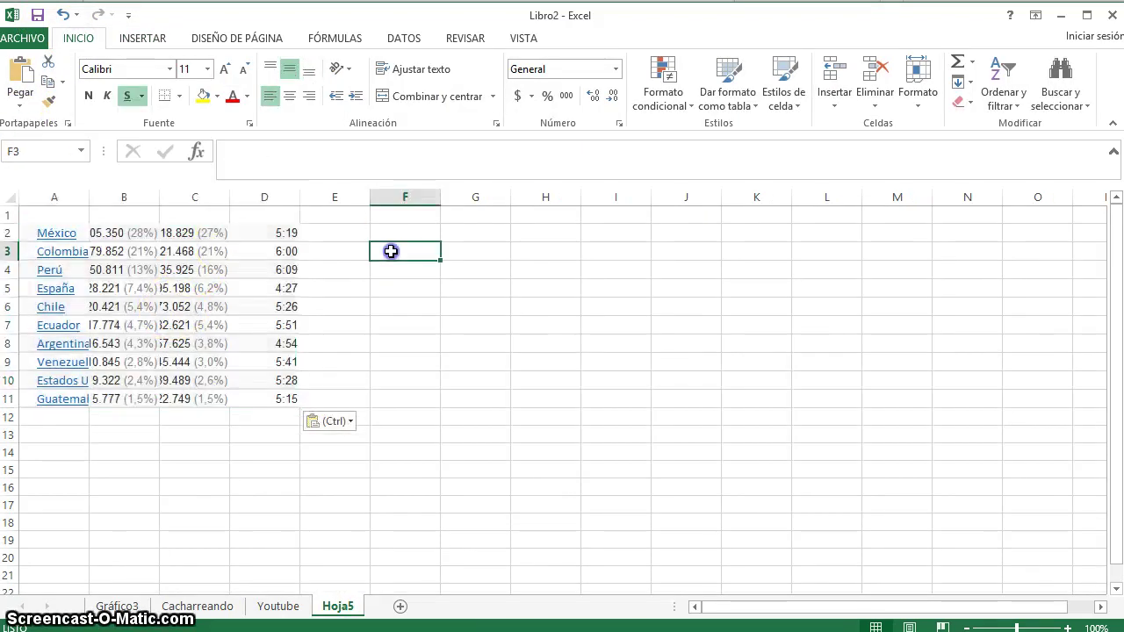
Delete the minutes and duration columns C:D, and widen columns A and B
left_click(201, 198)
left_click_drag(201, 199, 263, 198)
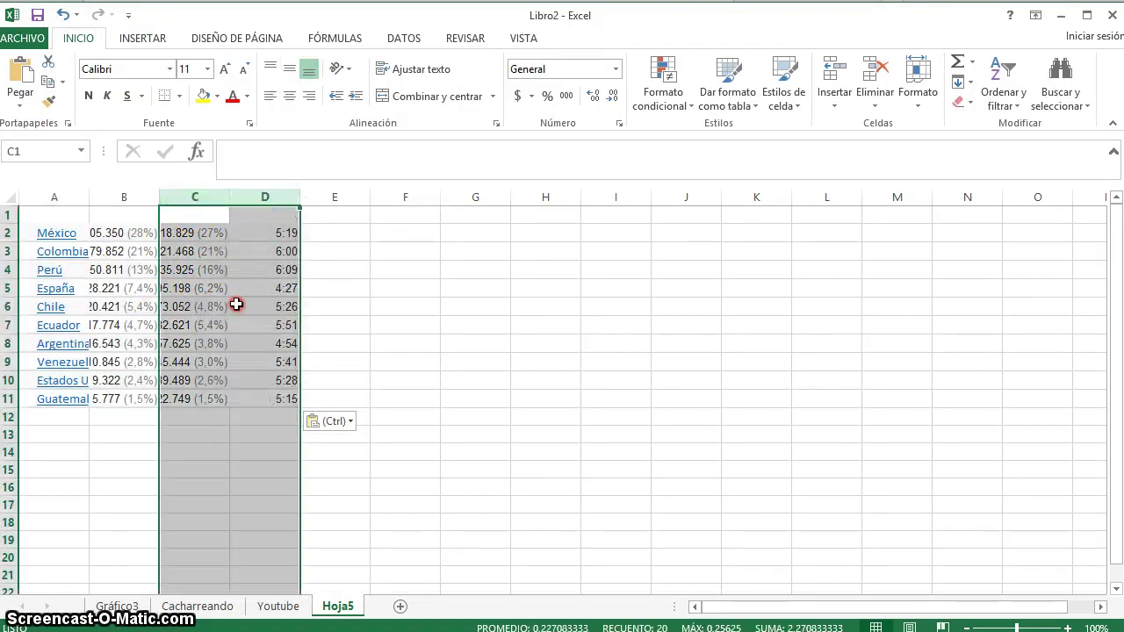
right_click(238, 307)
left_click(306, 448)
left_click(183, 230)
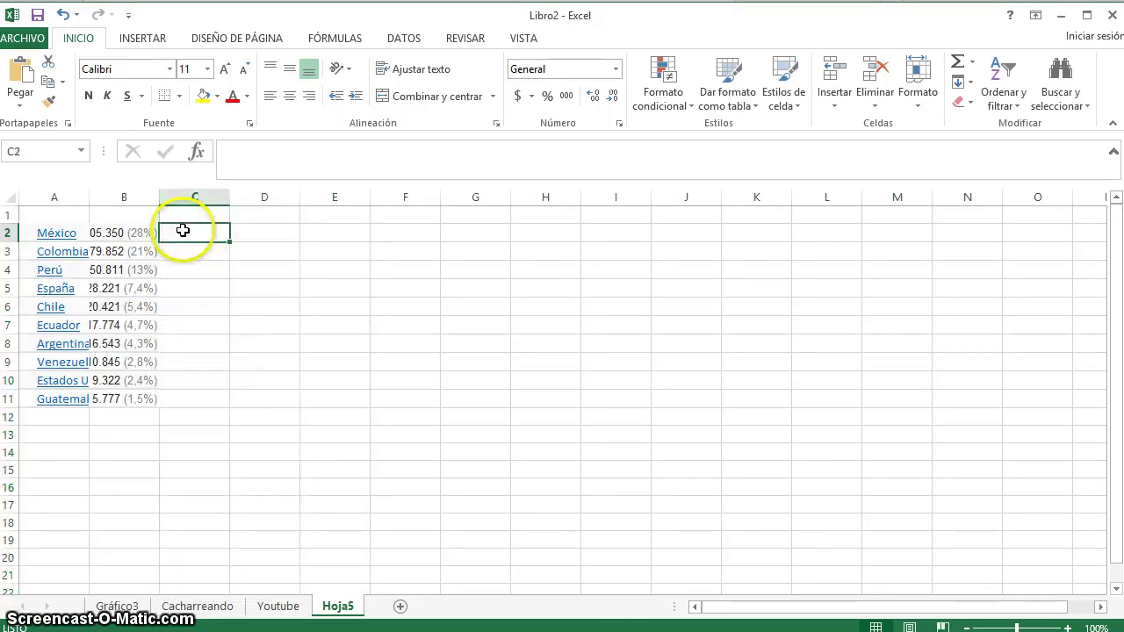
left_click_drag(86, 199, 153, 199)
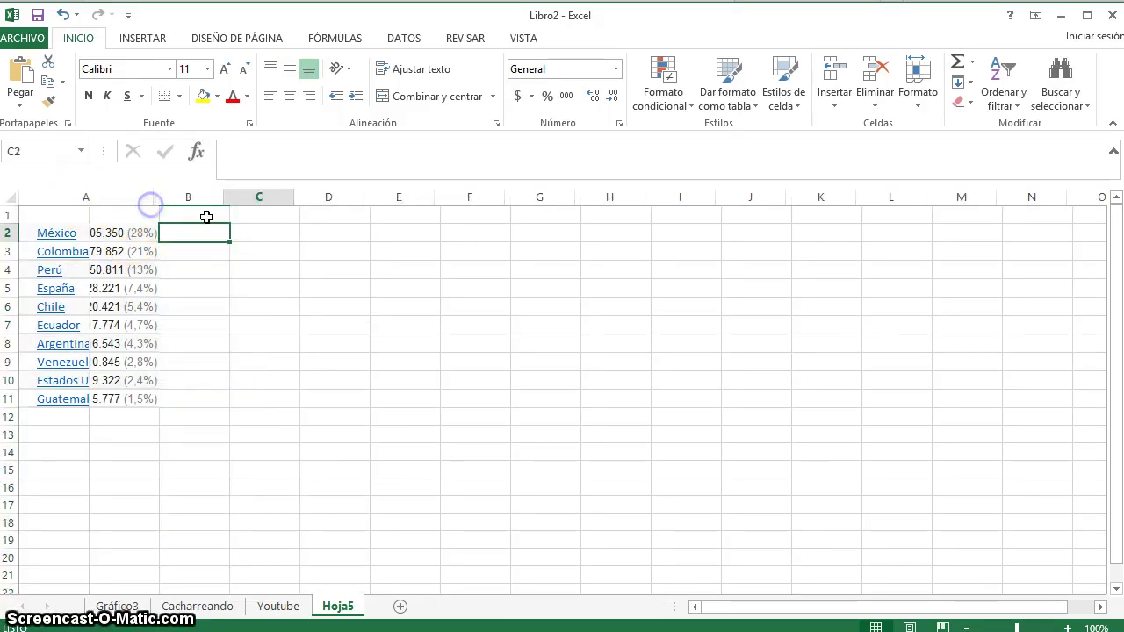
left_click_drag(223, 198, 306, 199)
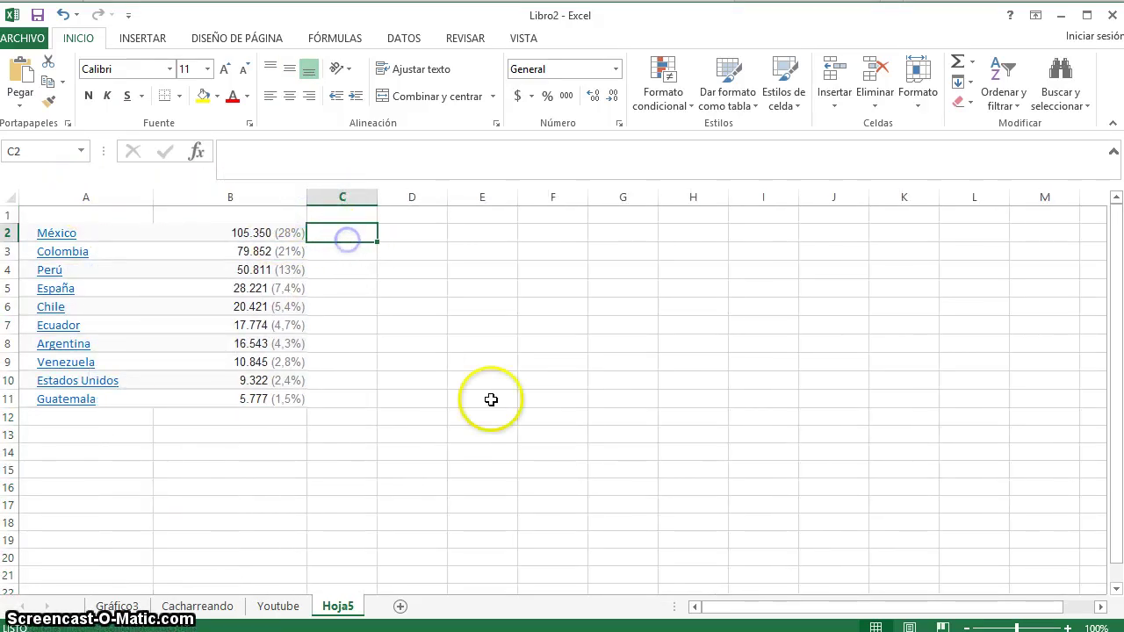
left_click(261, 230)
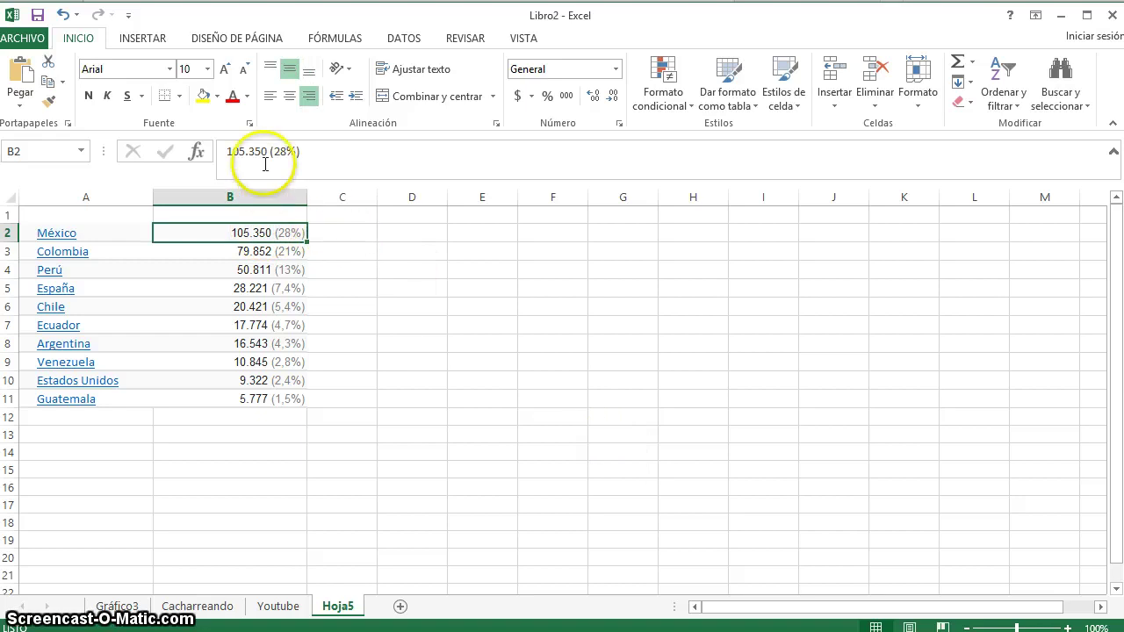
Enter plain view counts in column C, from 105350 for México down to 5777 for Guatemala
left_click(336, 235)
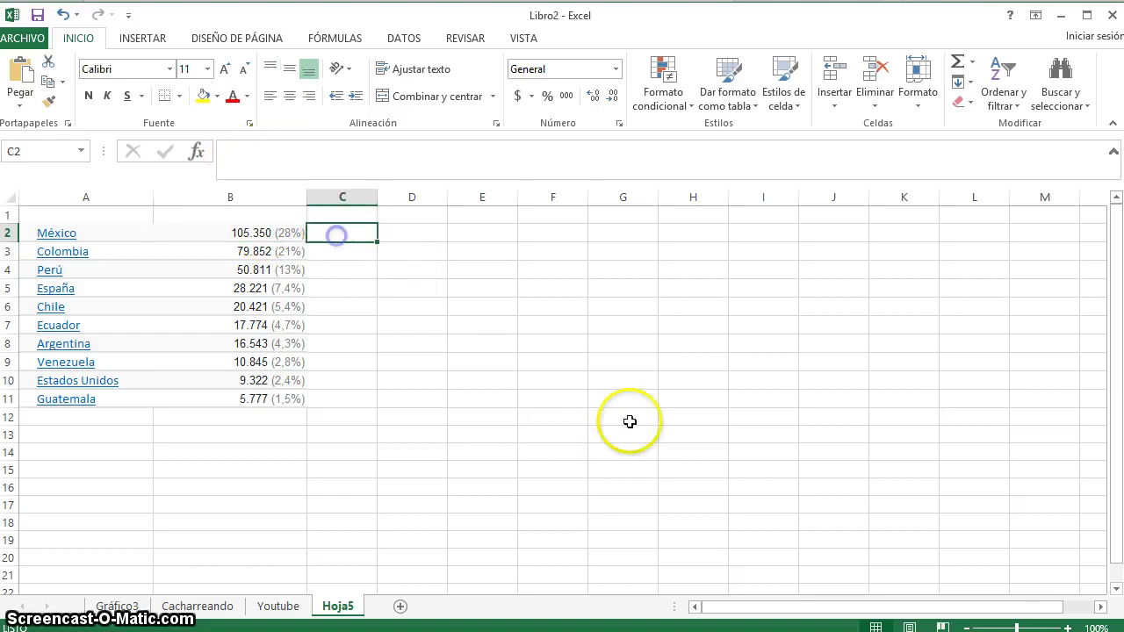
type("1053")
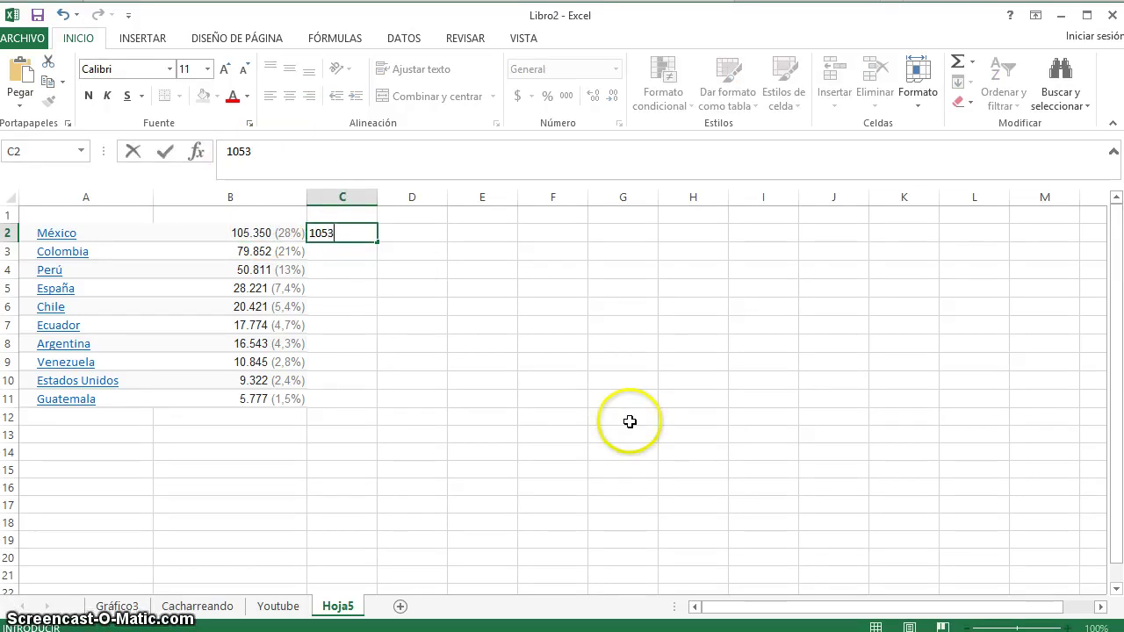
type("50")
key("Return")
type("79852")
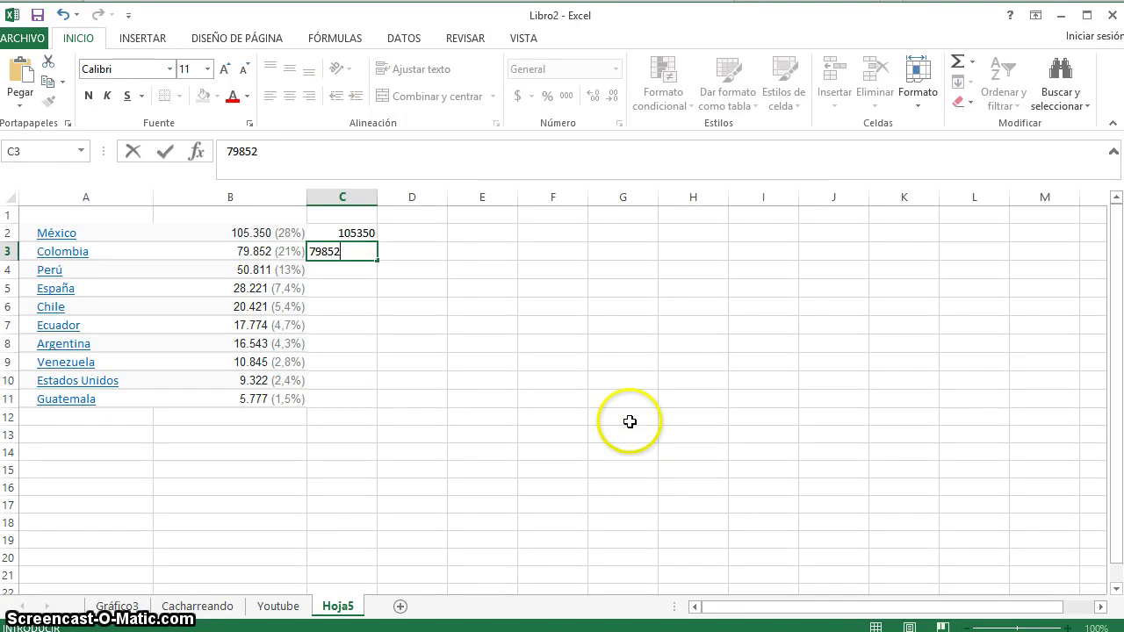
key("Return")
type("50811")
key("Return")
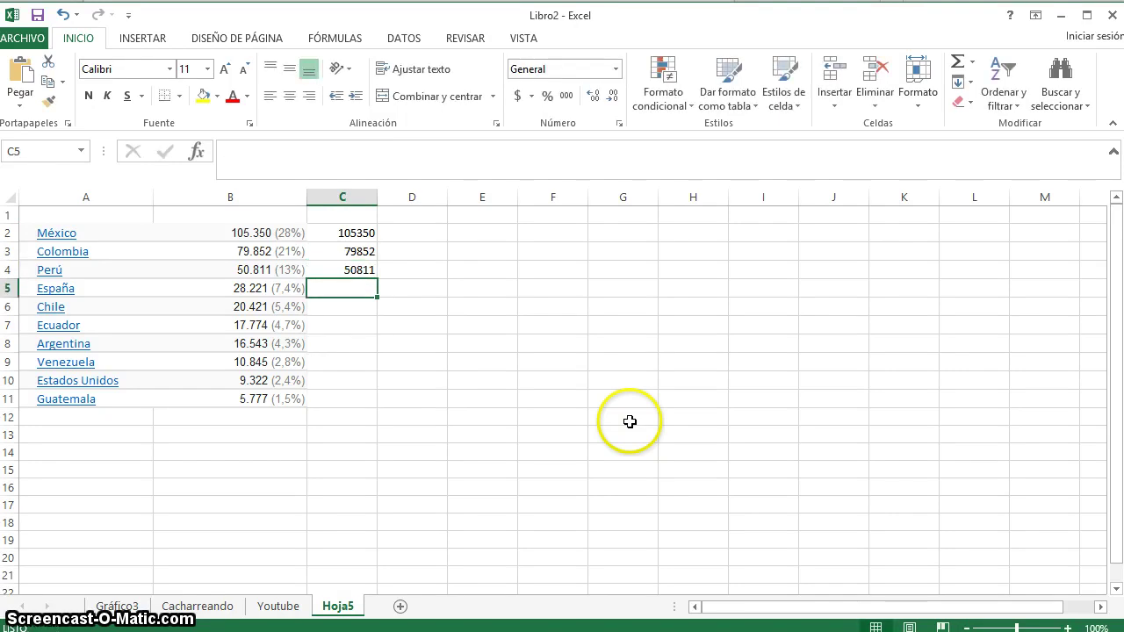
type("2")
key("Return")
type("2042")
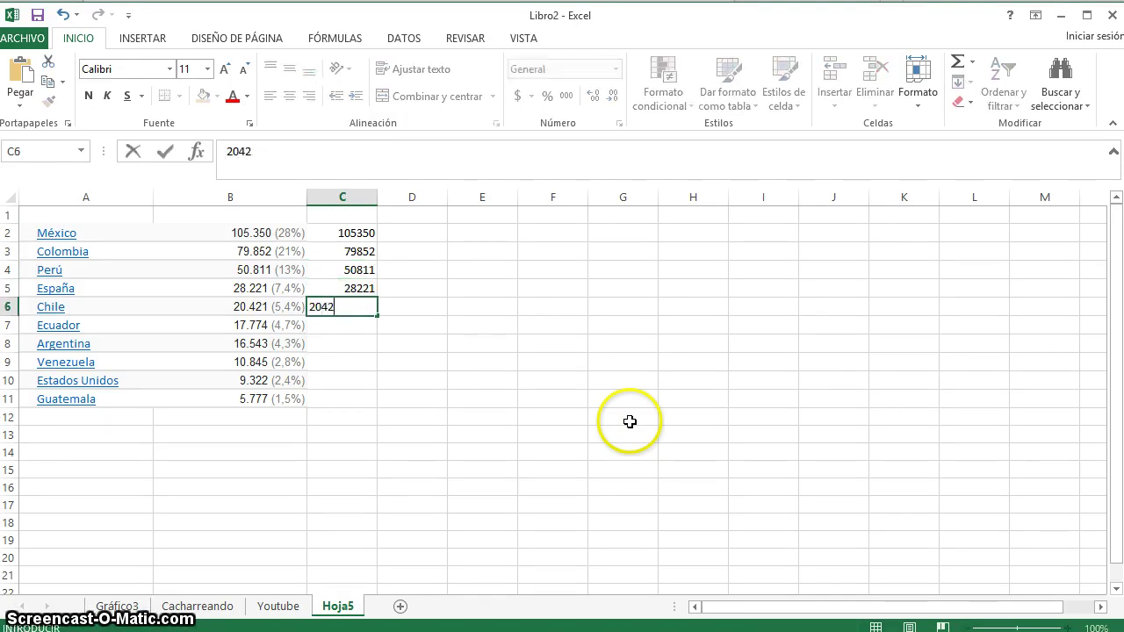
type("74")
key("Return")
type("1654")
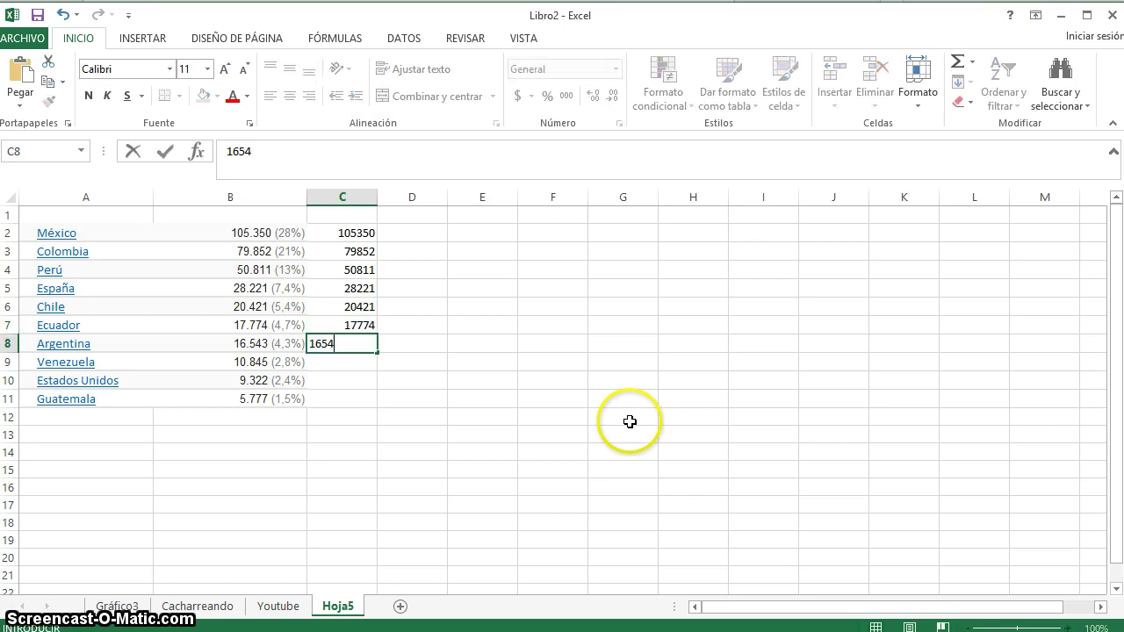
type("45")
key("Return")
type("93")
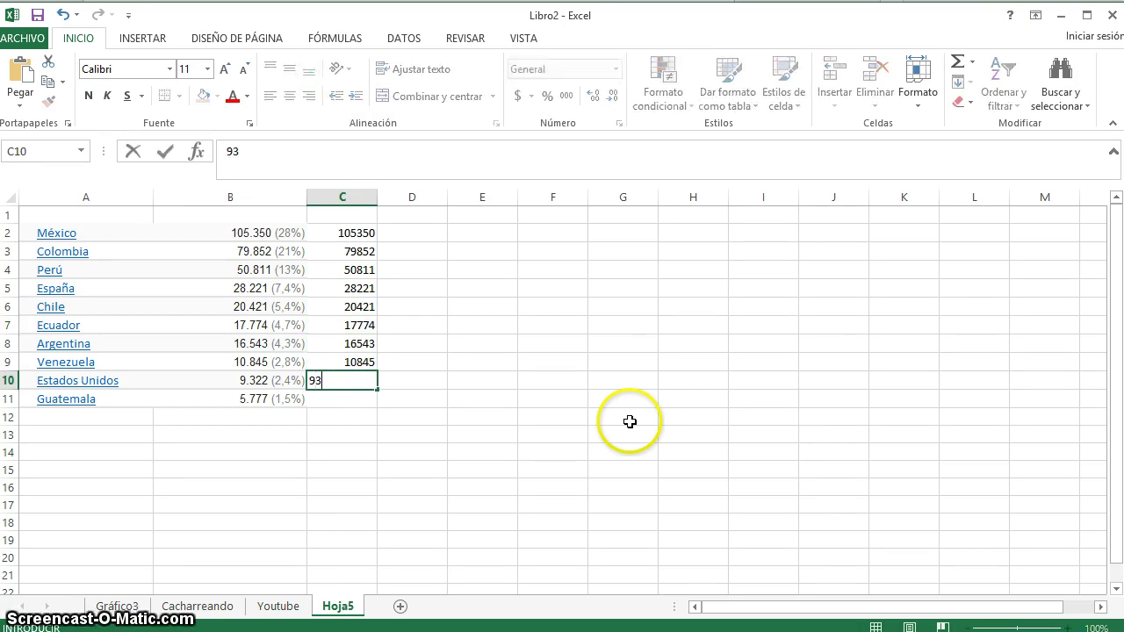
type("22")
key("Return")
type("5777")
key("Return")
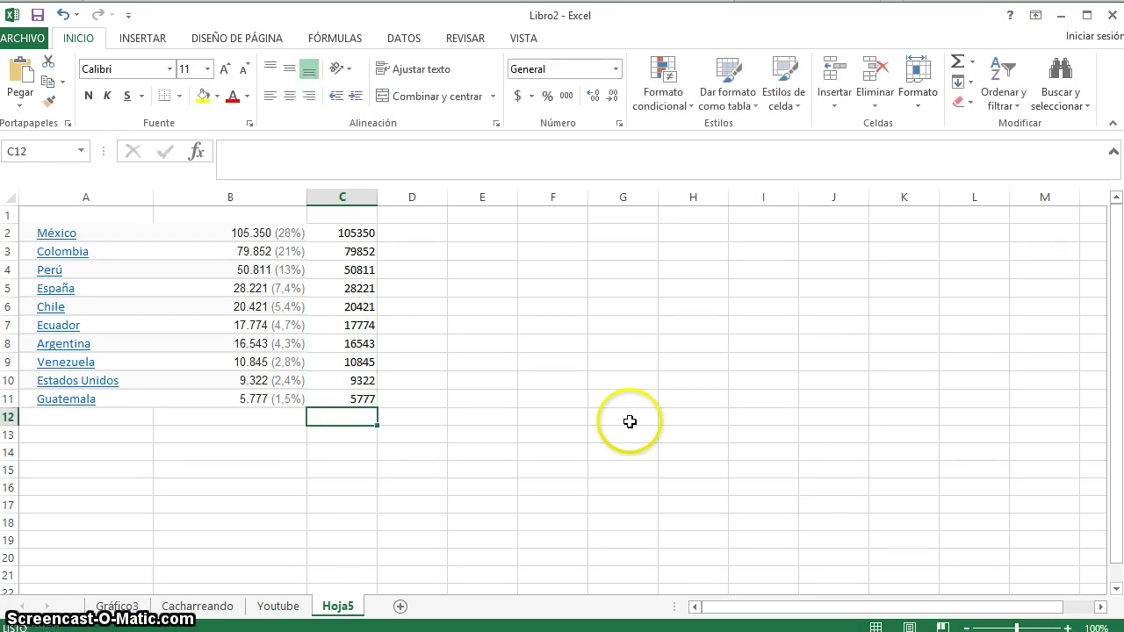
Delete the old percentage column B and select the countries and figures A2:B11
left_click(219, 195)
right_click(218, 195)
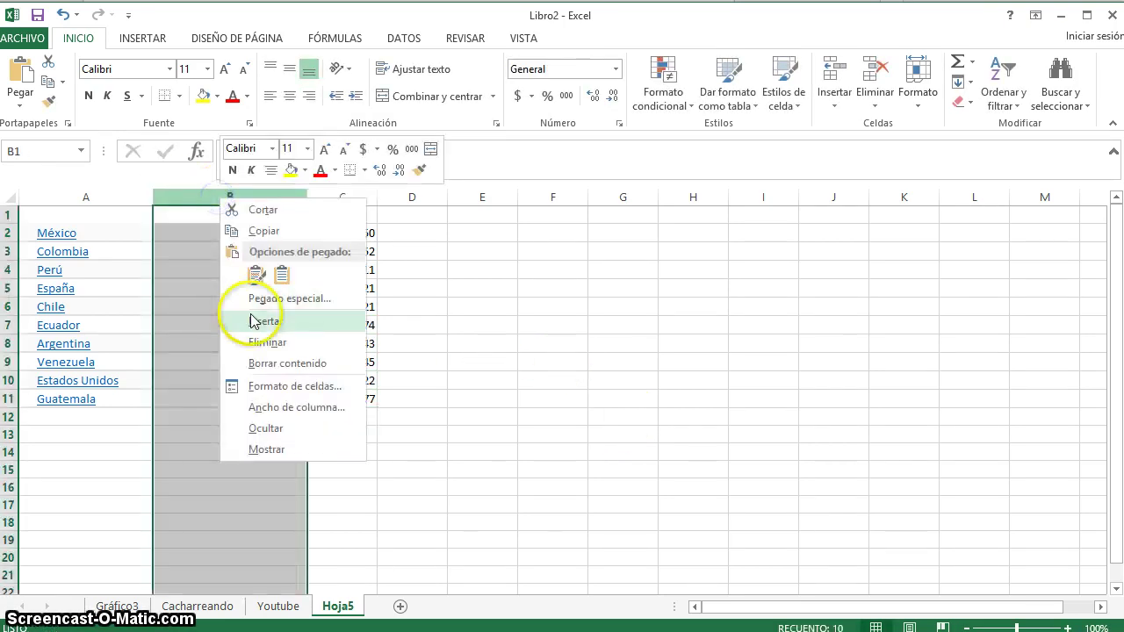
left_click(264, 319)
left_click(143, 218)
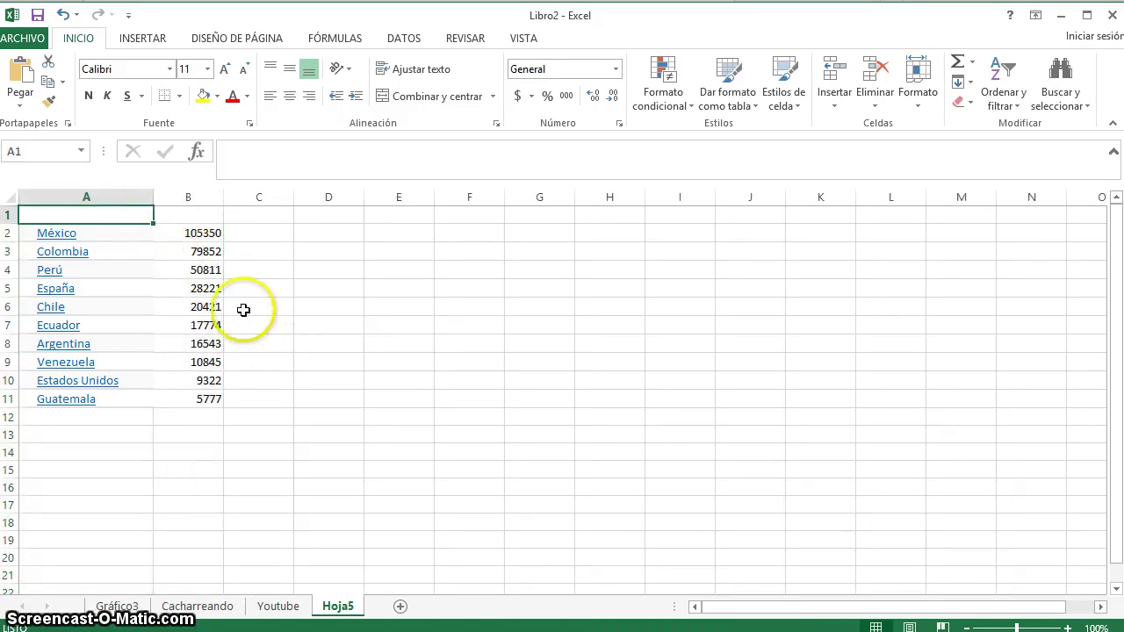
left_click_drag(219, 236, 28, 395)
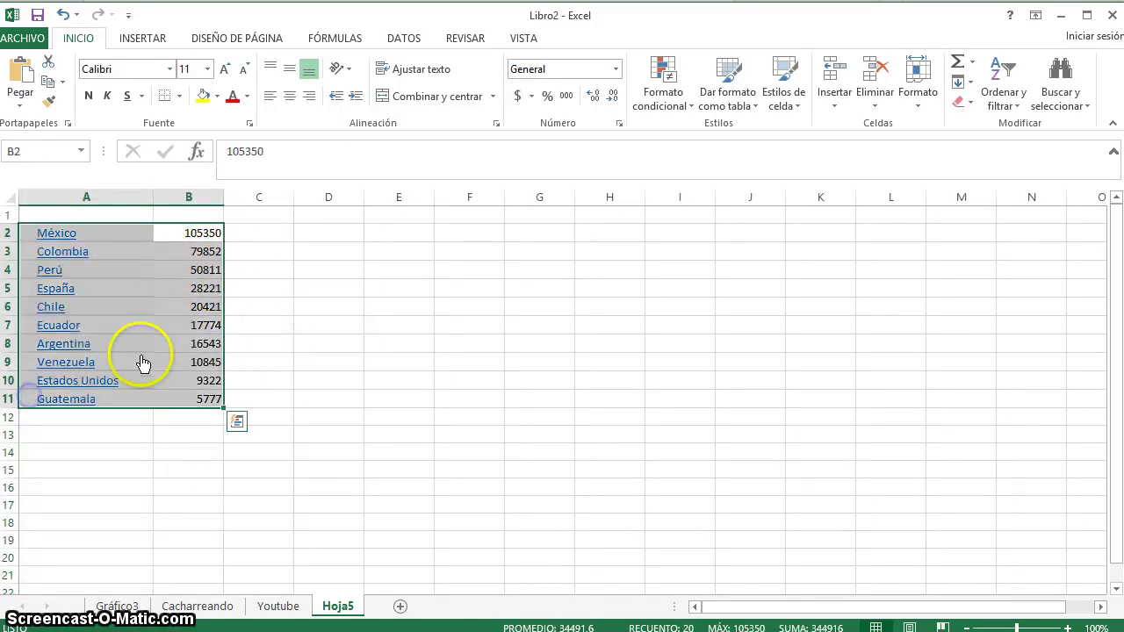
Insert and trust the Bing Maps app from Mis aplicaciones, dismissing the sample-data error
left_click(145, 40)
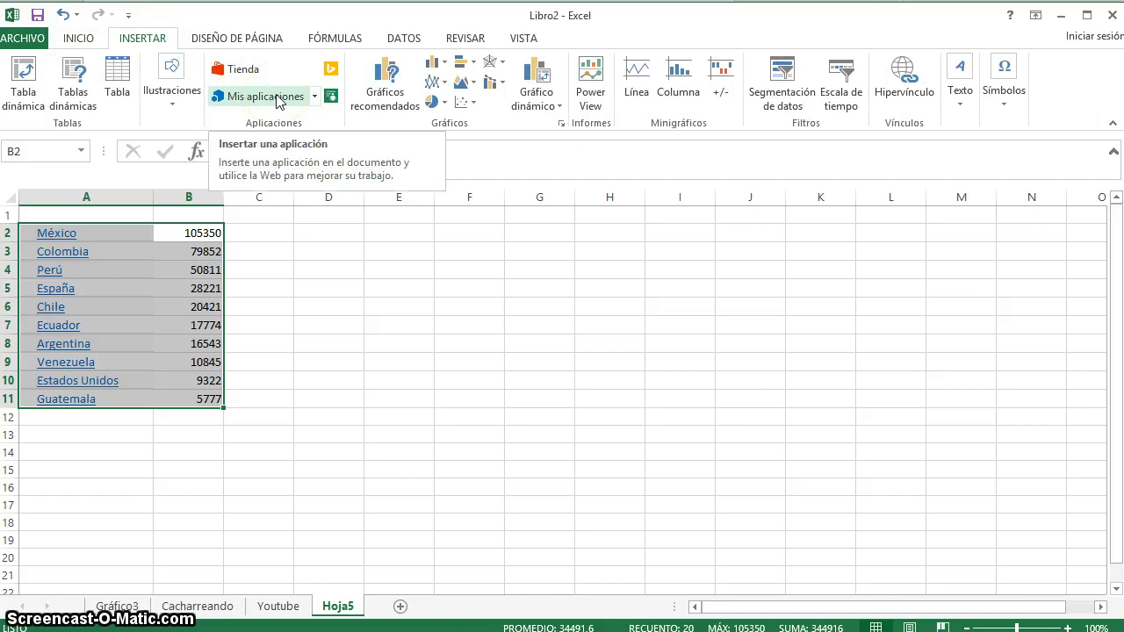
left_click(330, 71)
left_click(525, 257)
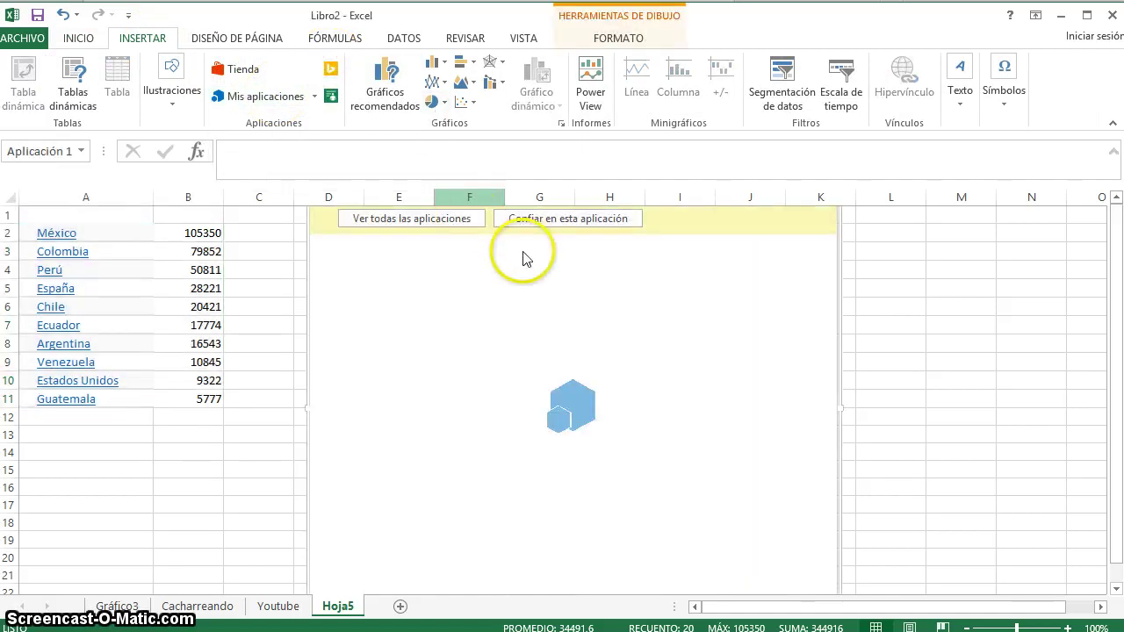
left_click(577, 228)
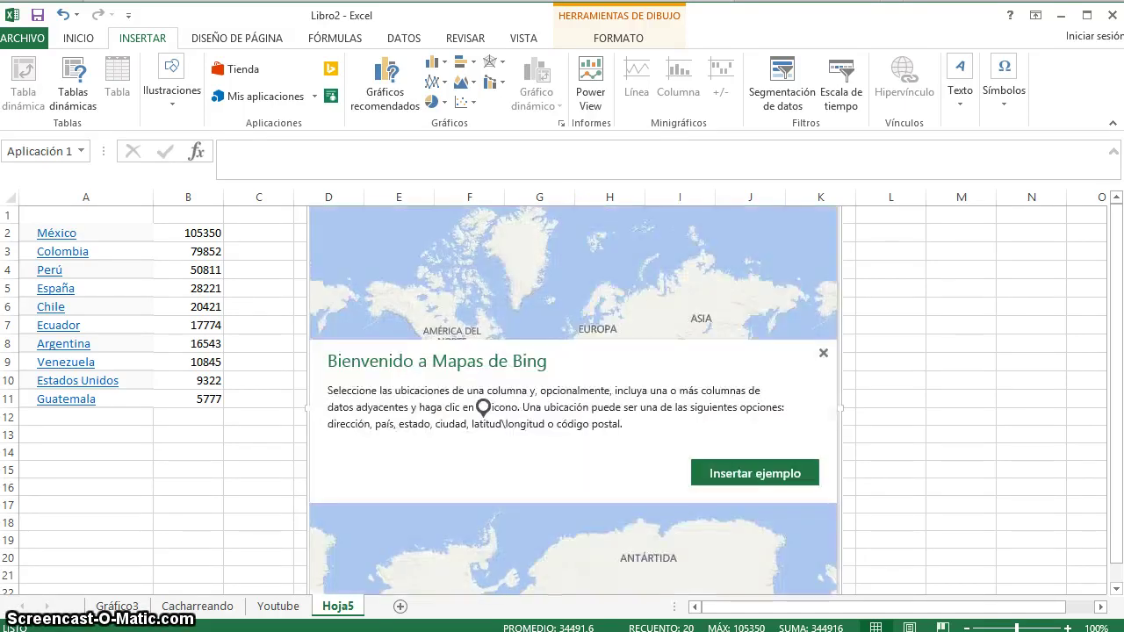
left_click(705, 475)
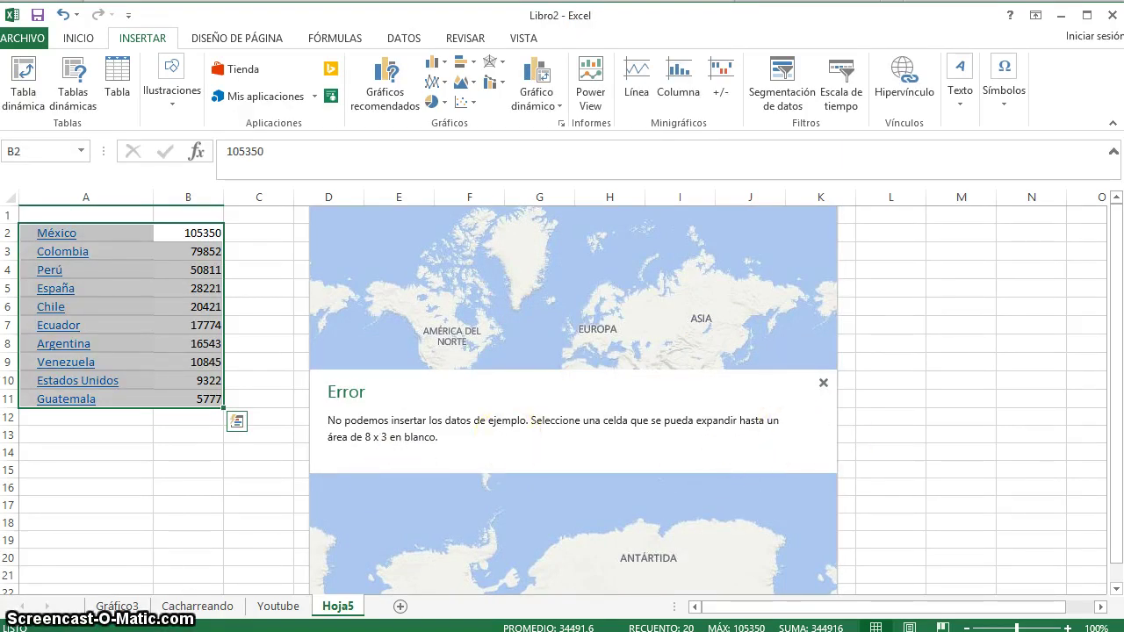
left_click(823, 383)
left_click(829, 357)
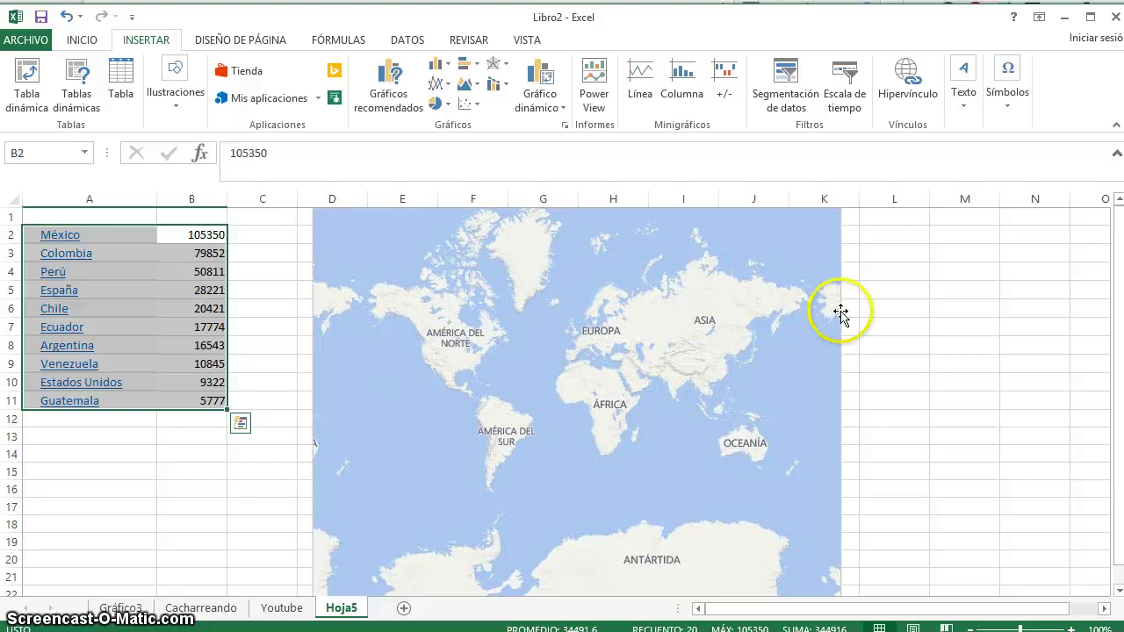
left_click(861, 282)
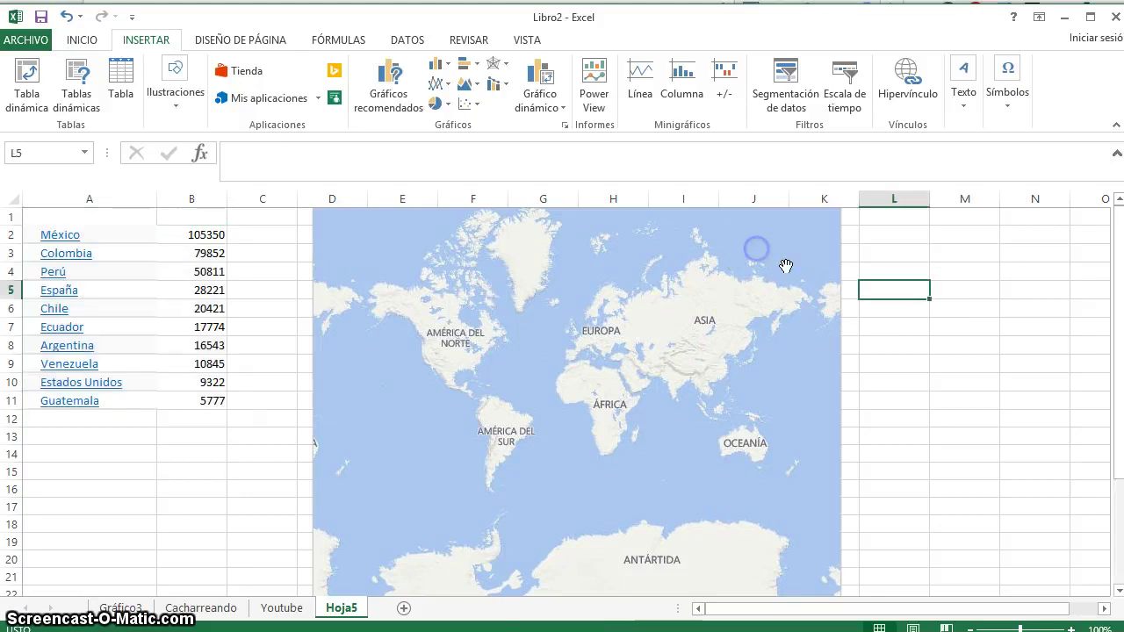
Select A2:B11 and plot the countries' view counts as bubbles on the Bing map
left_click(839, 231)
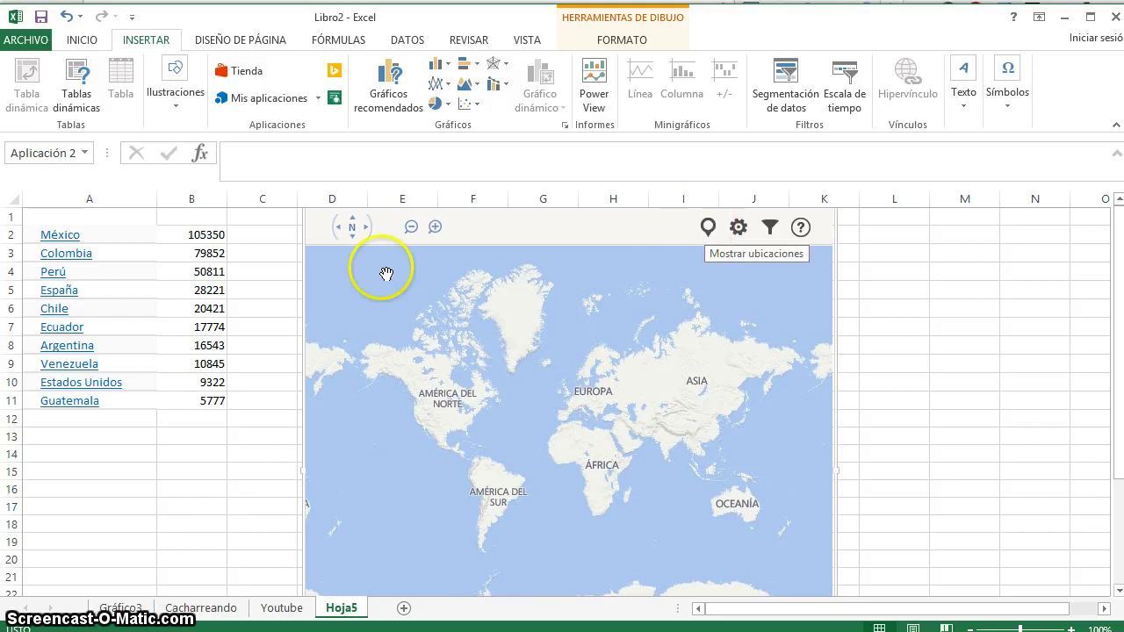
left_click(135, 263)
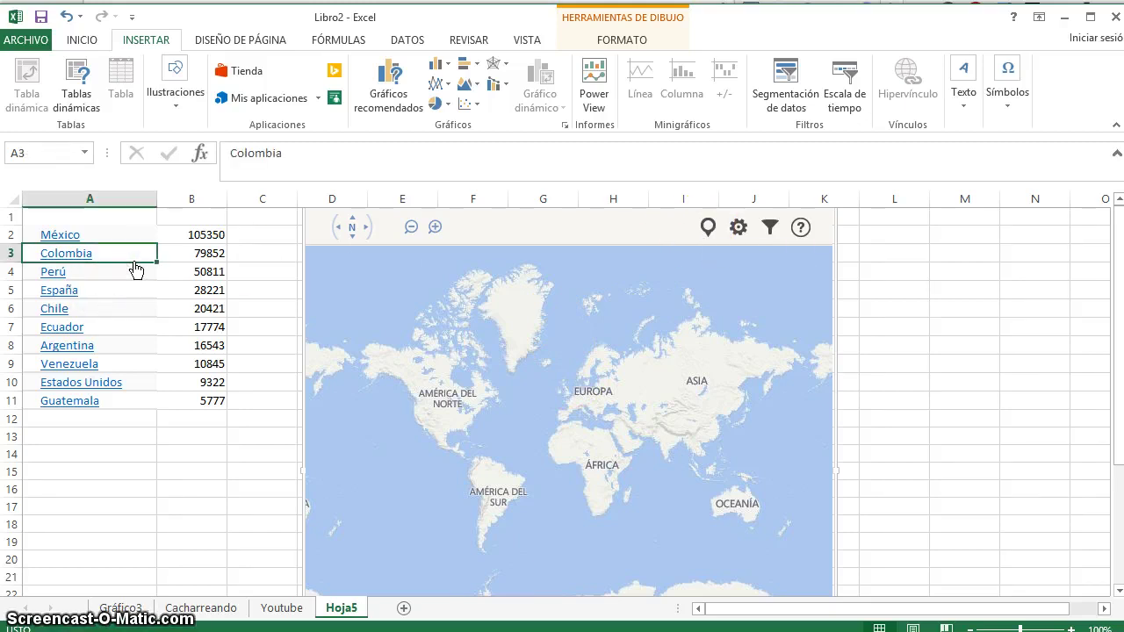
left_click_drag(207, 235, 72, 404)
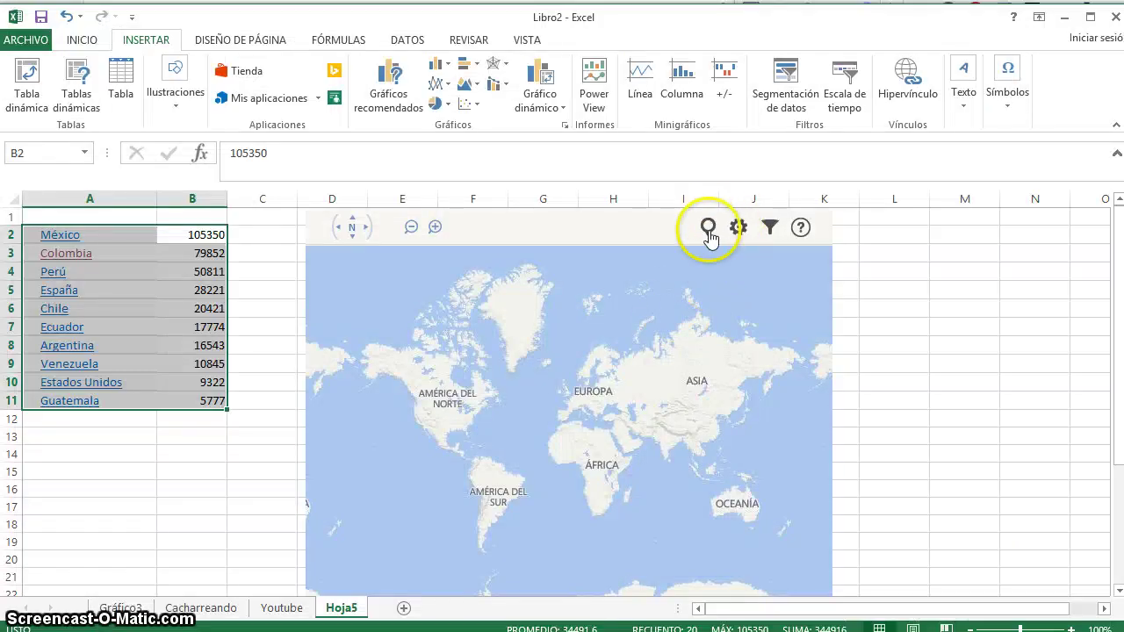
left_click(708, 230)
left_click(441, 507)
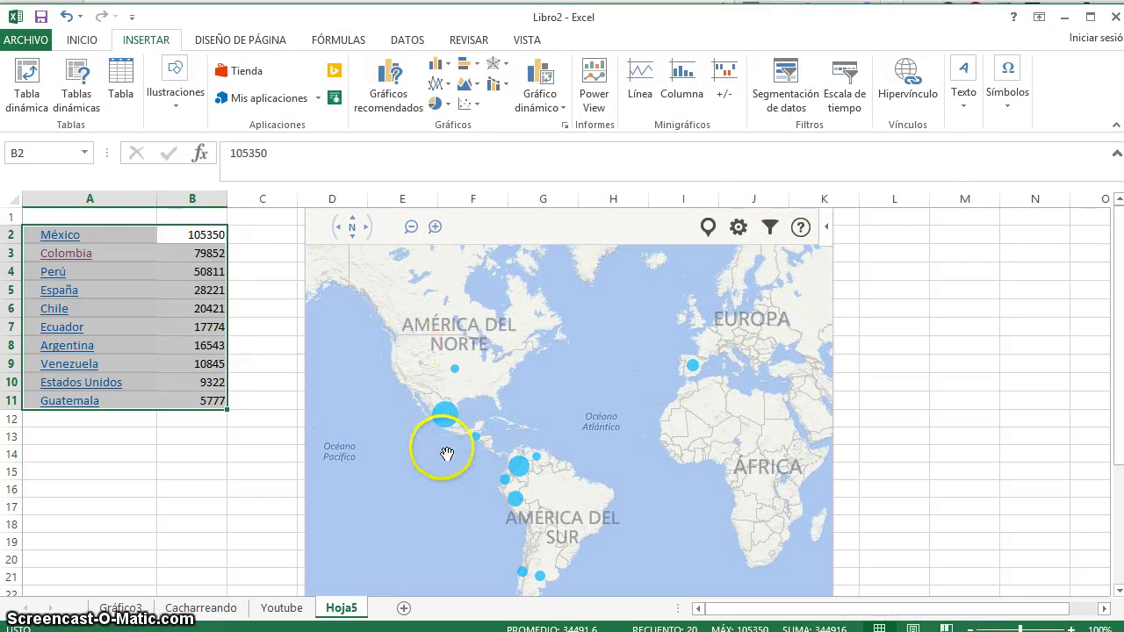
Pan and zoom the Bing map onto Mexico and the Caribbean, then refresh the locations
left_click(187, 398)
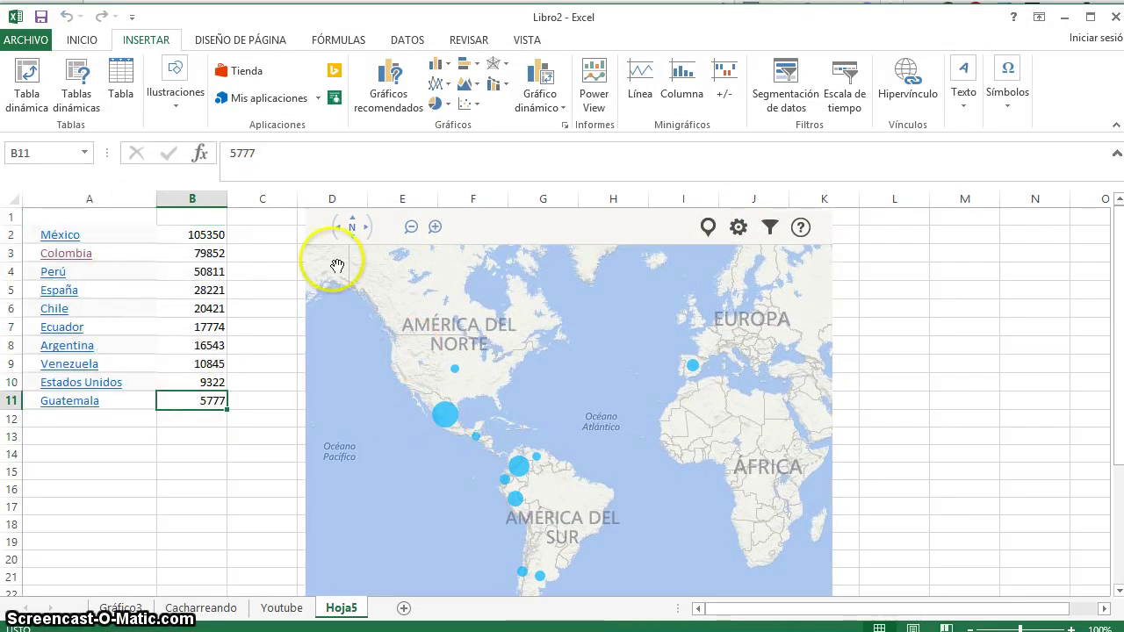
left_click_drag(560, 404, 557, 310)
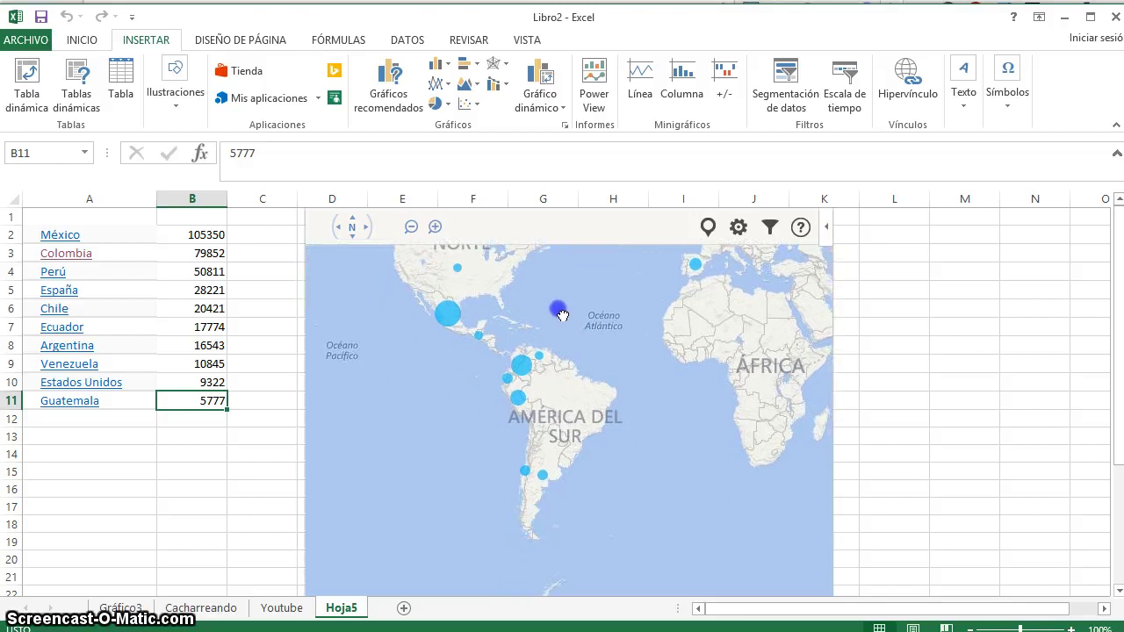
left_click(436, 229)
left_click_drag(564, 306, 736, 497)
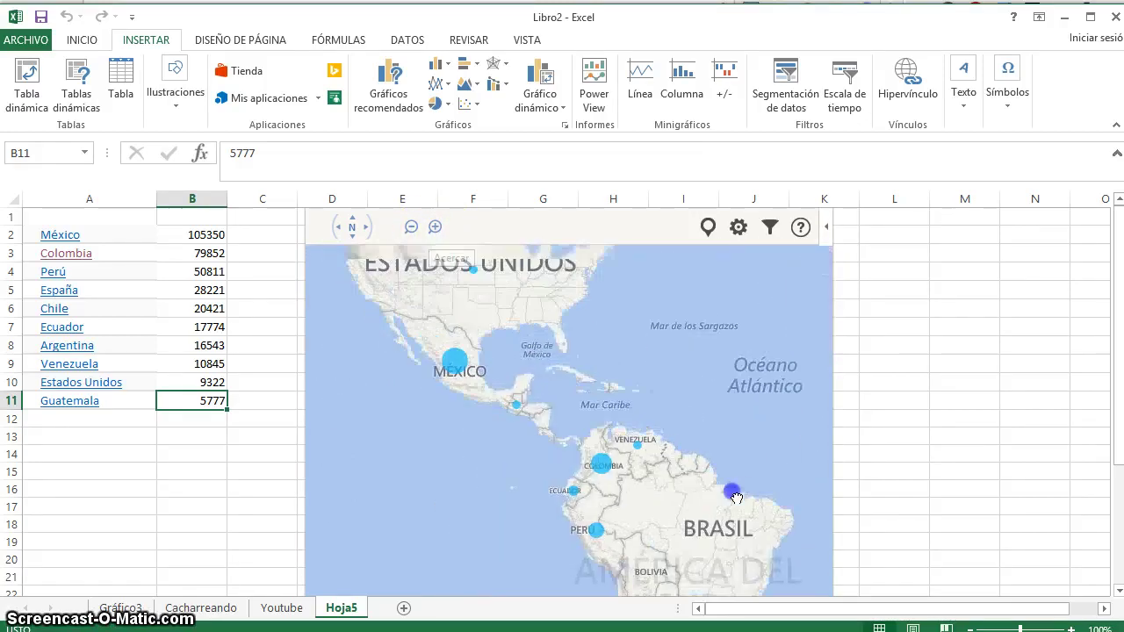
left_click(436, 228)
mouse_move(603, 326)
left_mouse_down()
mouse_move(641, 362)
mouse_move(577, 301)
mouse_move(607, 325)
left_mouse_up()
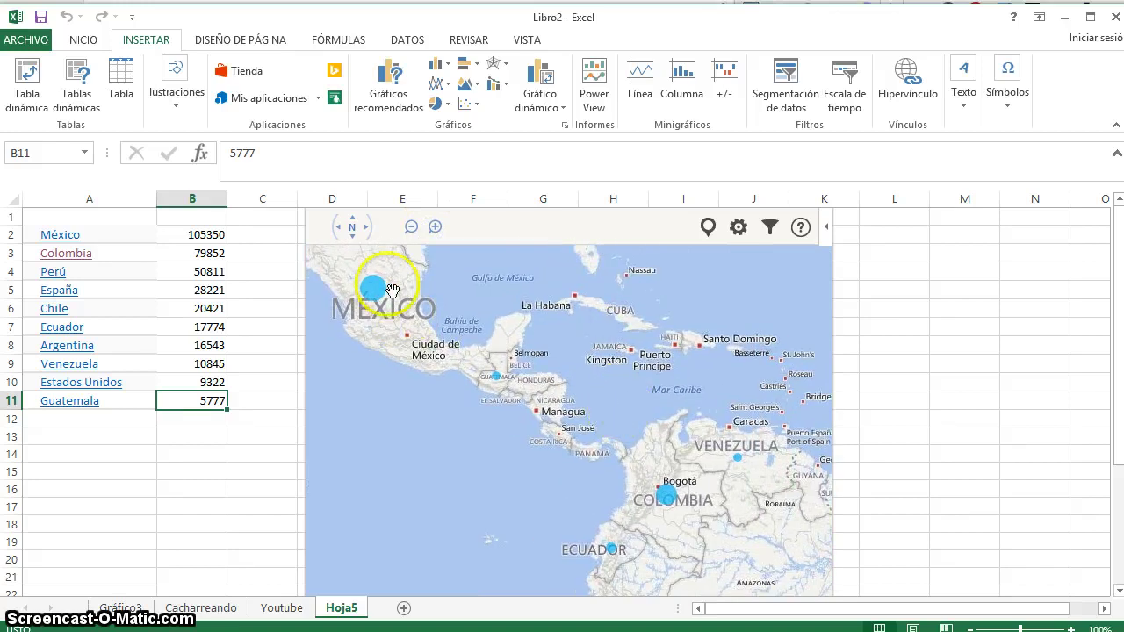
left_click(708, 228)
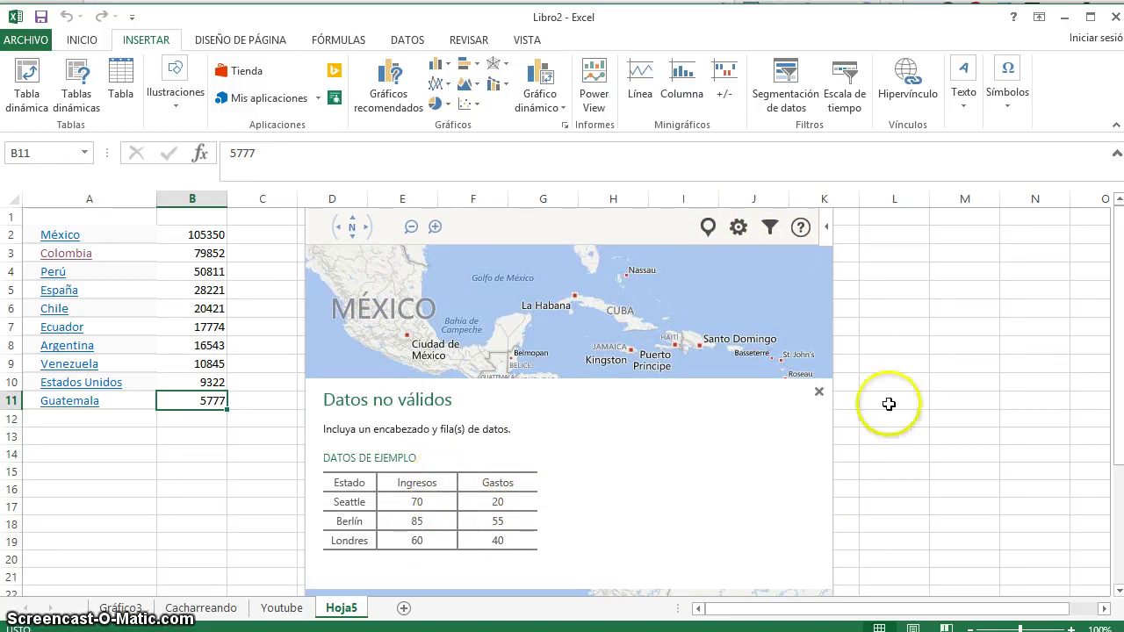
Dismiss the invalid-data notice and switch the map style from Vista aérea to Carretera
left_click(821, 396)
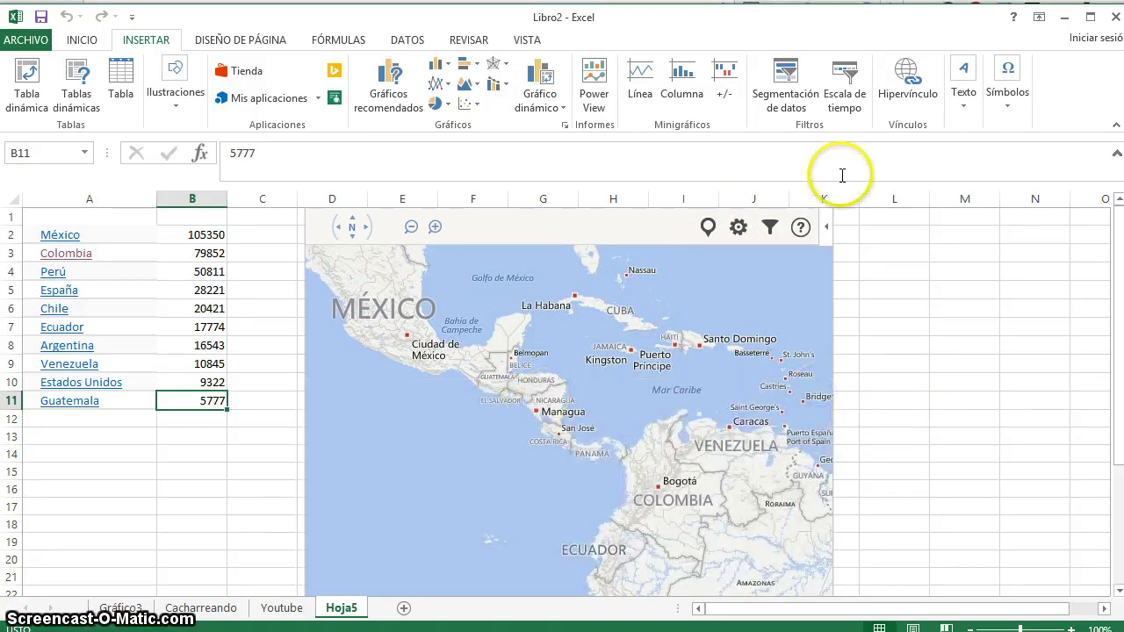
left_click(738, 228)
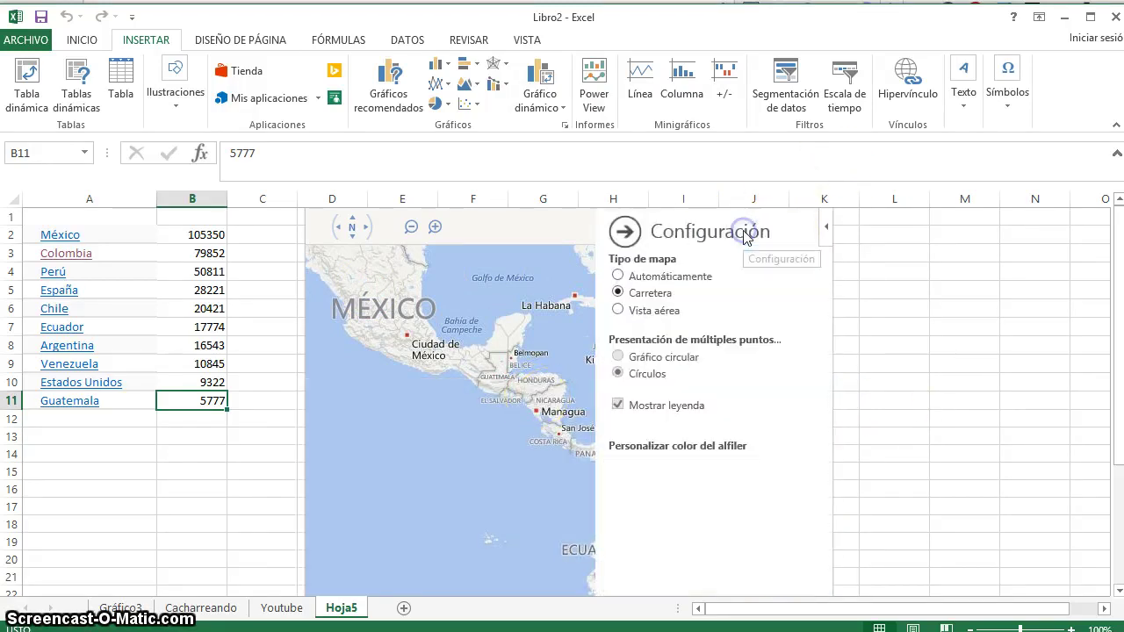
left_click(619, 309)
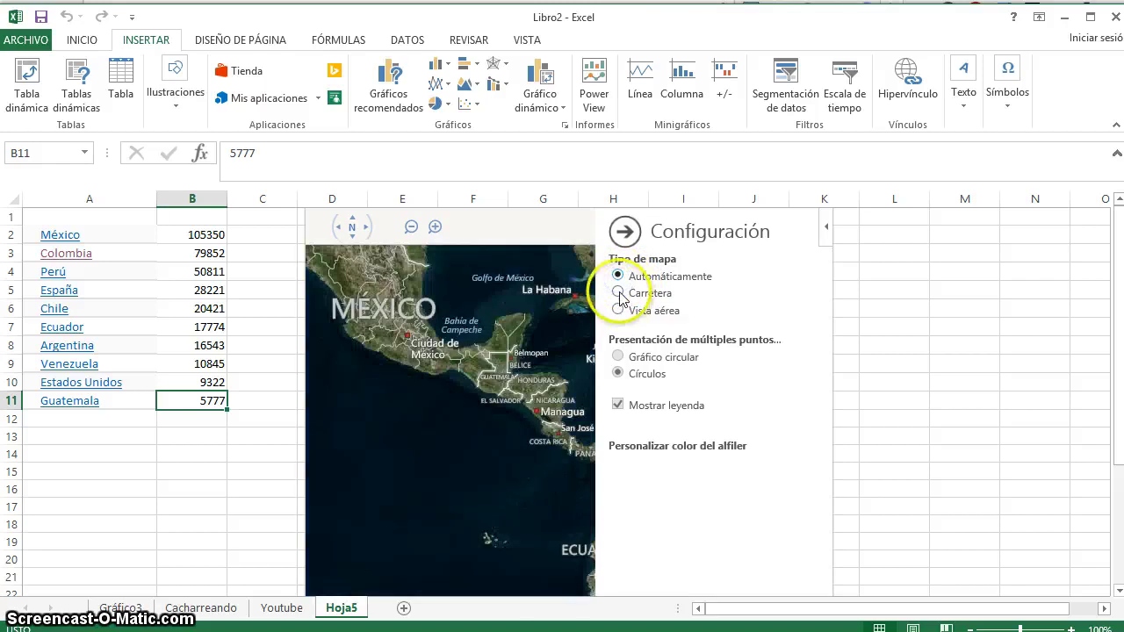
left_click(618, 293)
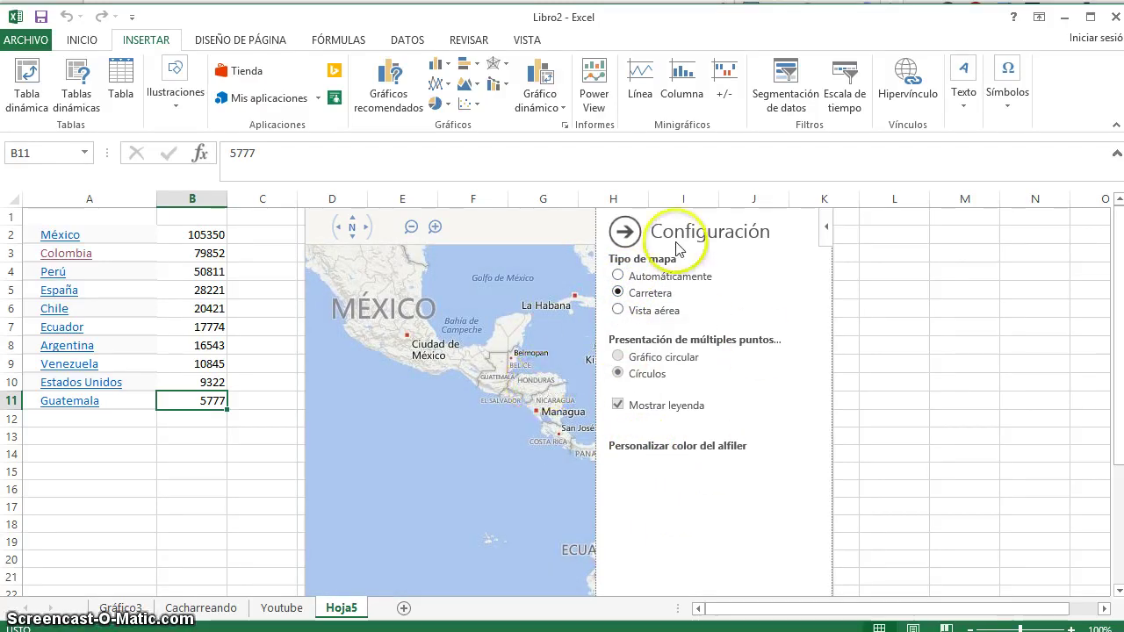
left_click(625, 231)
Reselect A2:B11 and plot the country bubbles on the map again
left_click(707, 229)
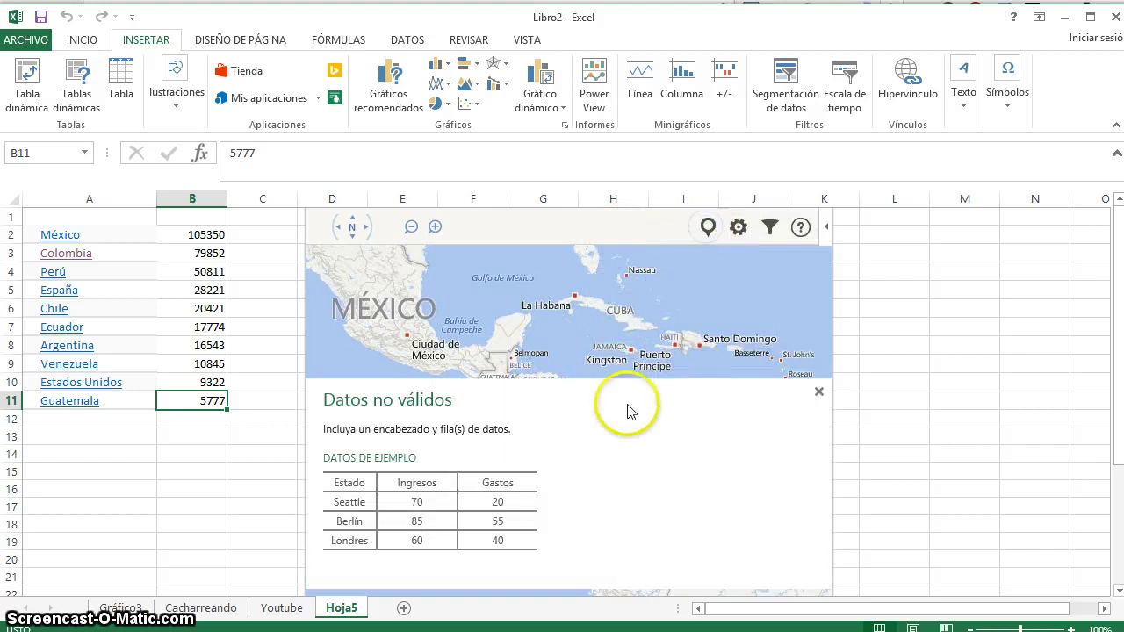
left_click(819, 393)
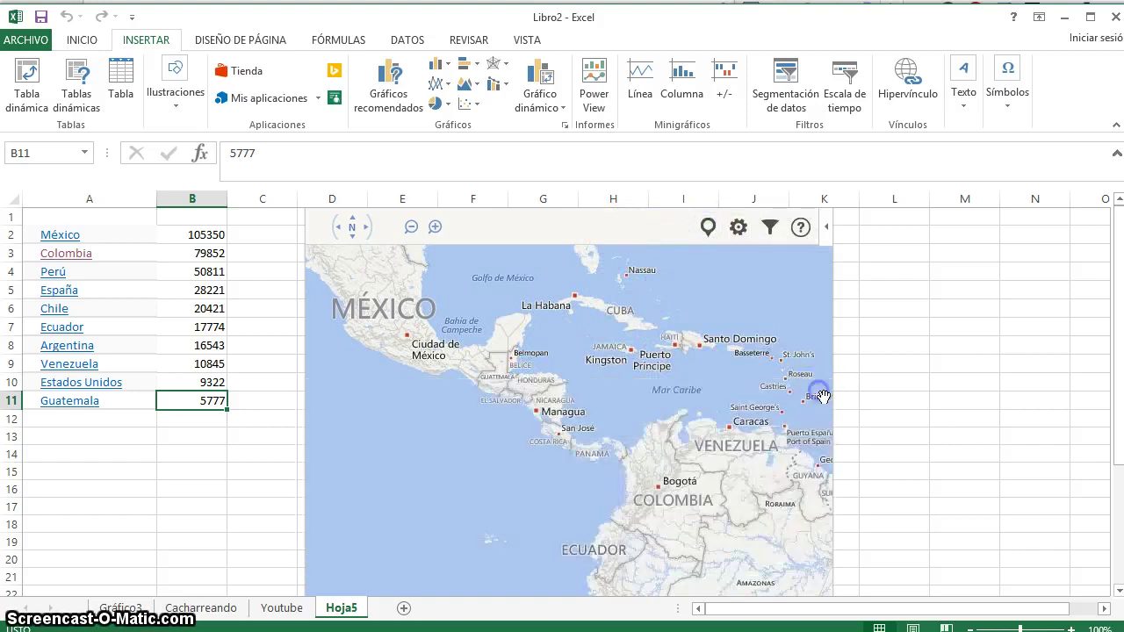
left_click(197, 401)
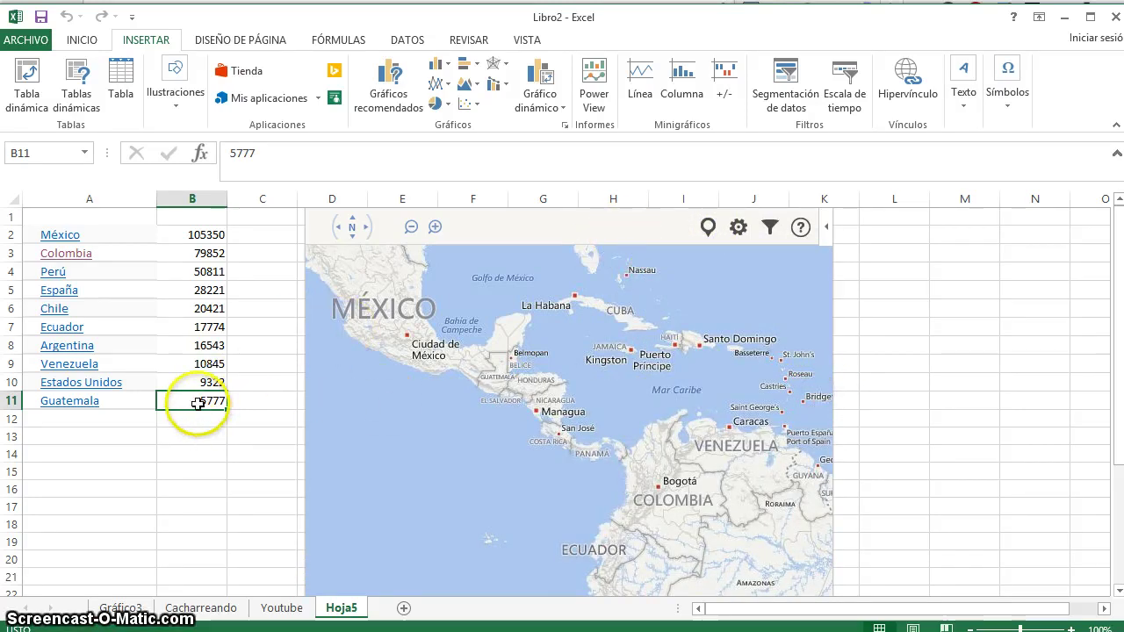
left_click_drag(54, 303, 52, 236)
left_click(710, 227)
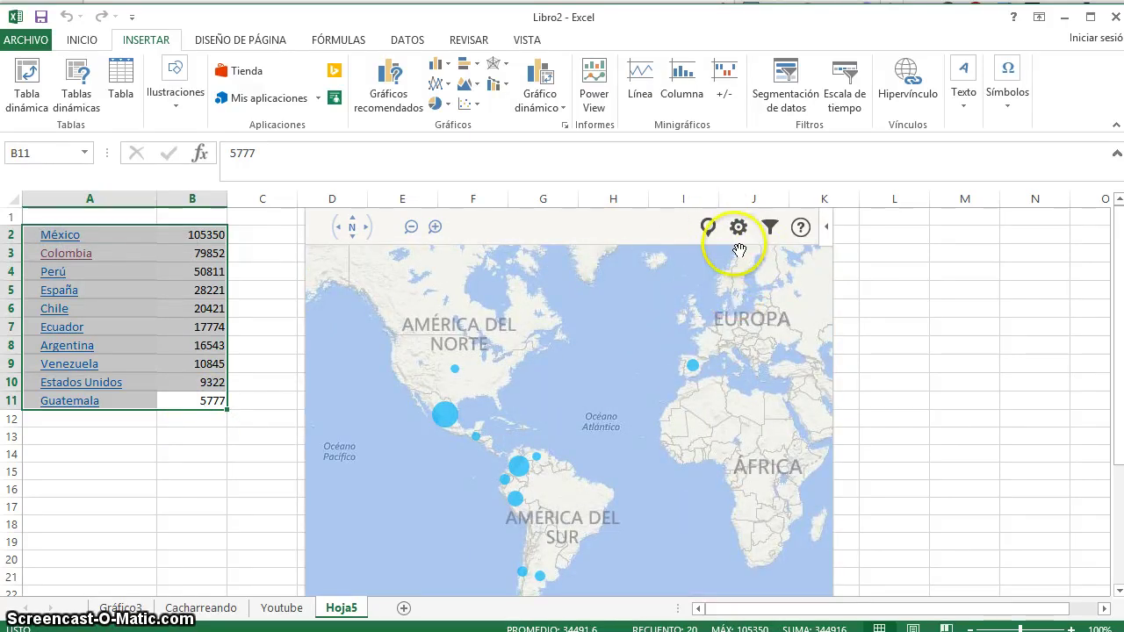
Set the map bubble colour to blue in the Bing Maps settings
left_click(737, 227)
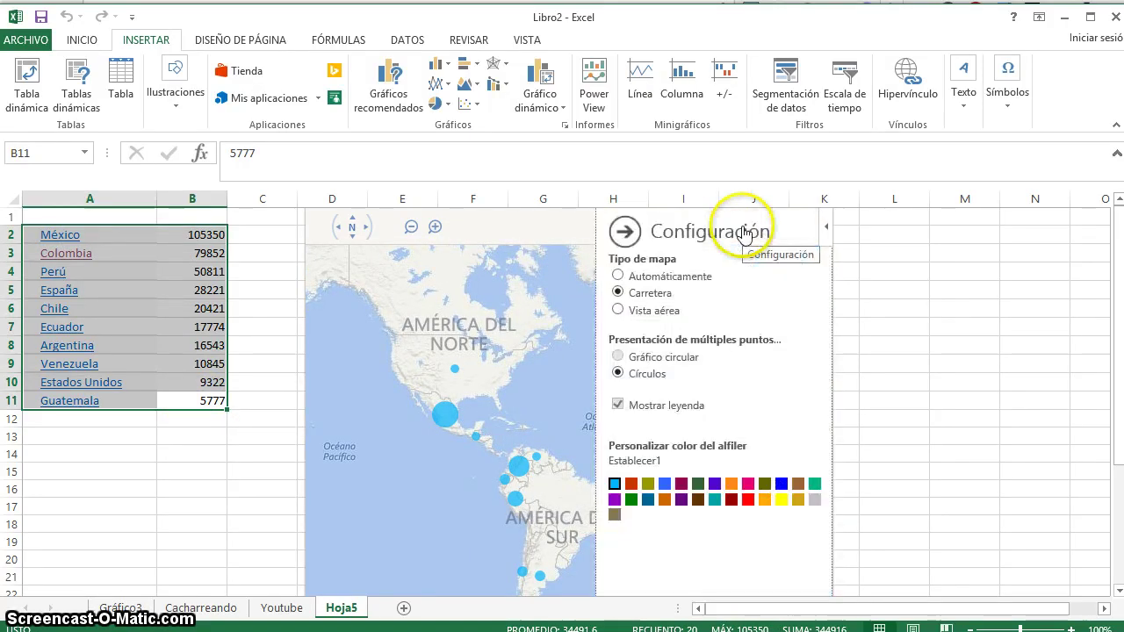
left_click(665, 483)
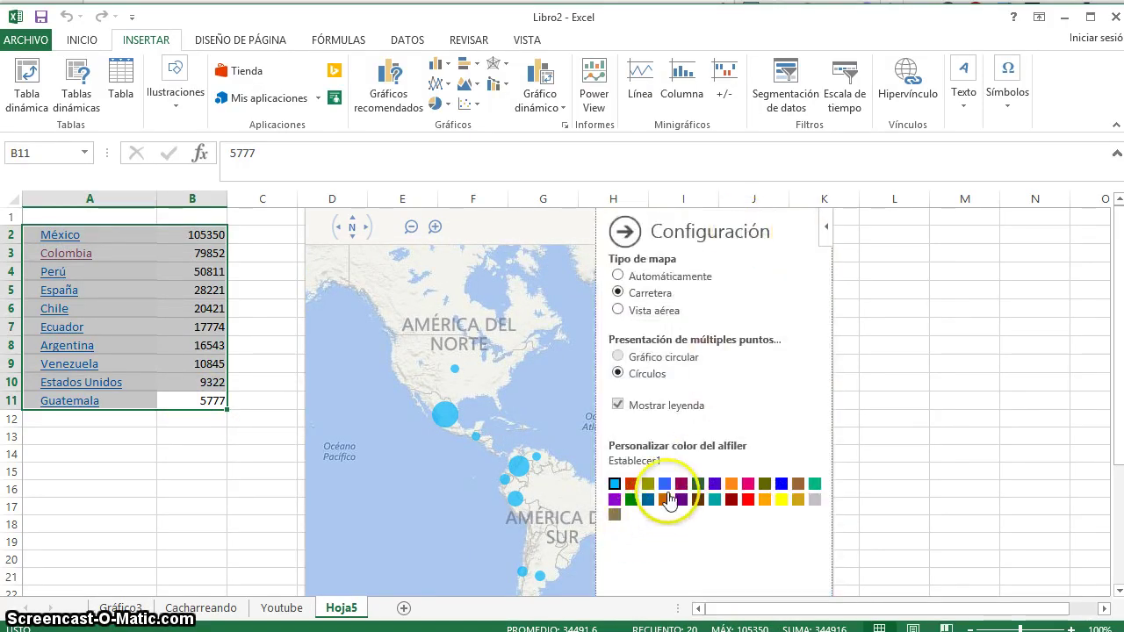
left_click(624, 231)
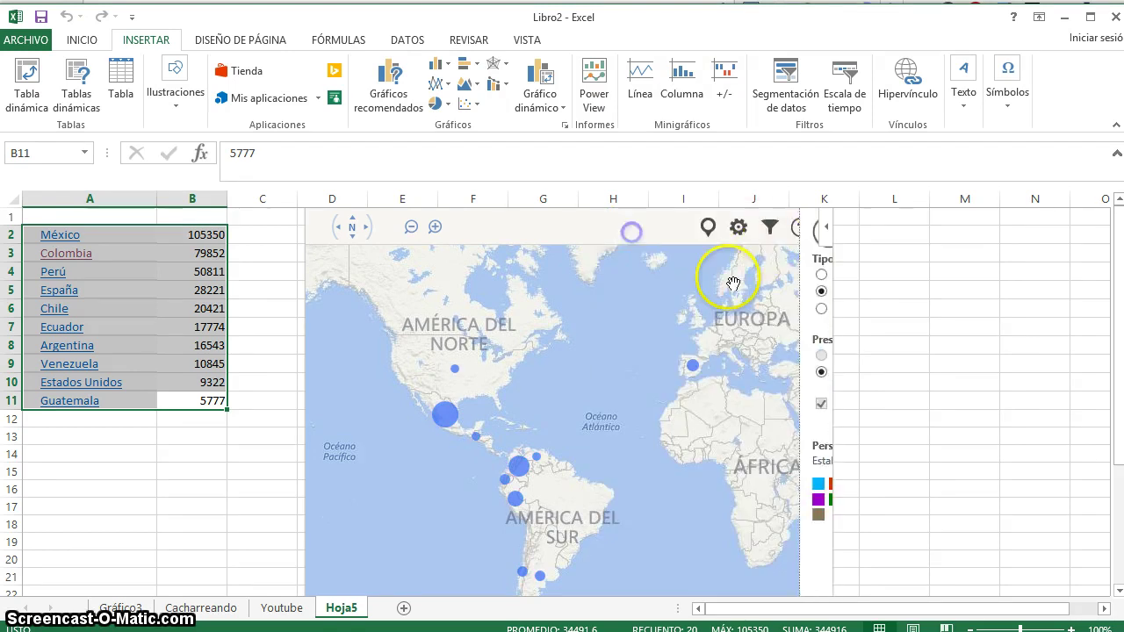
Look through the map's location filter, help and add-in info menus, then deselect the data
left_click(771, 230)
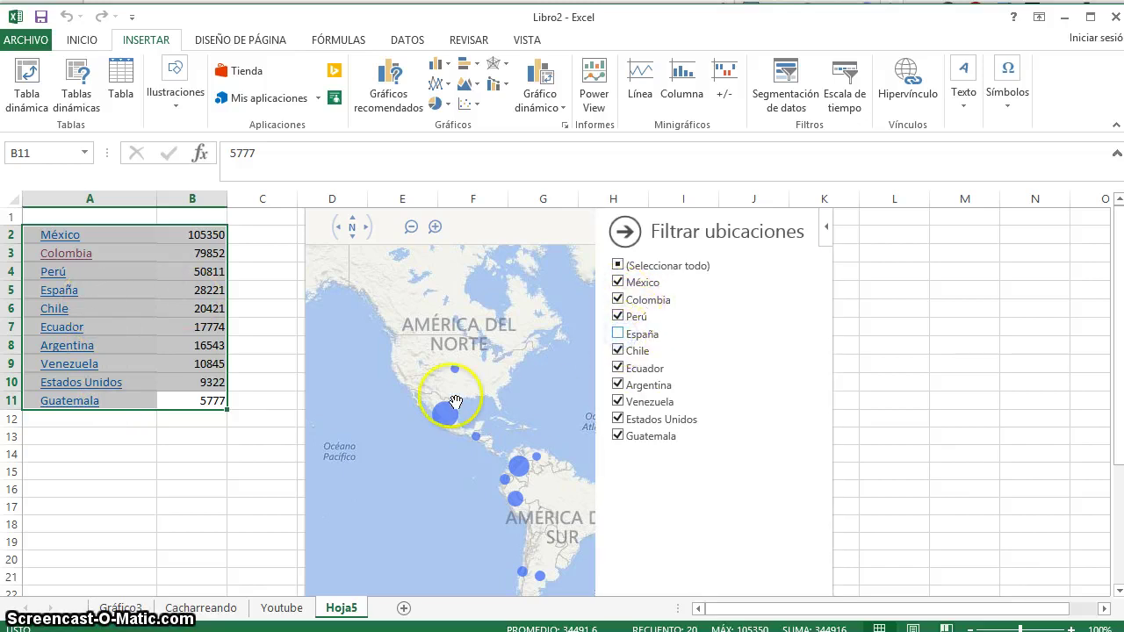
left_click(626, 233)
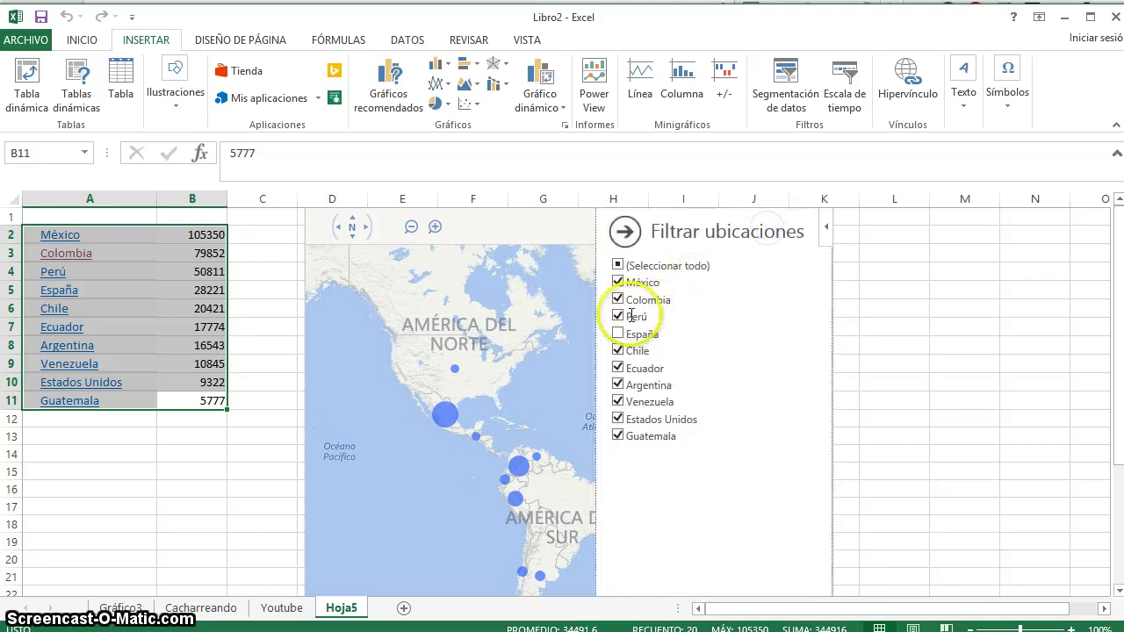
left_click(618, 333)
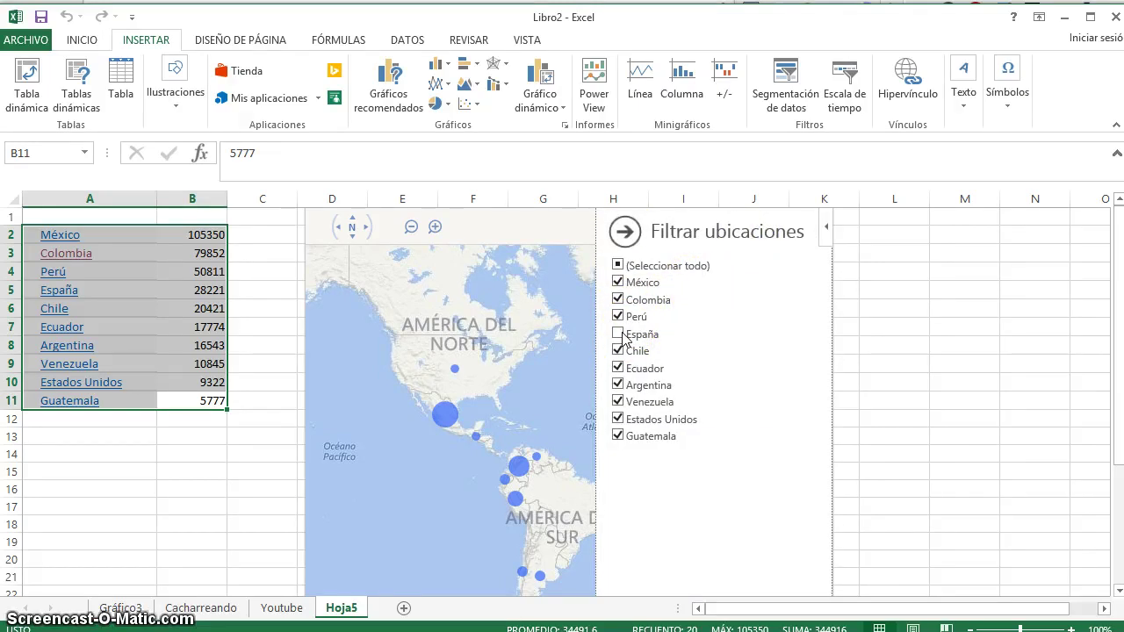
left_click(626, 231)
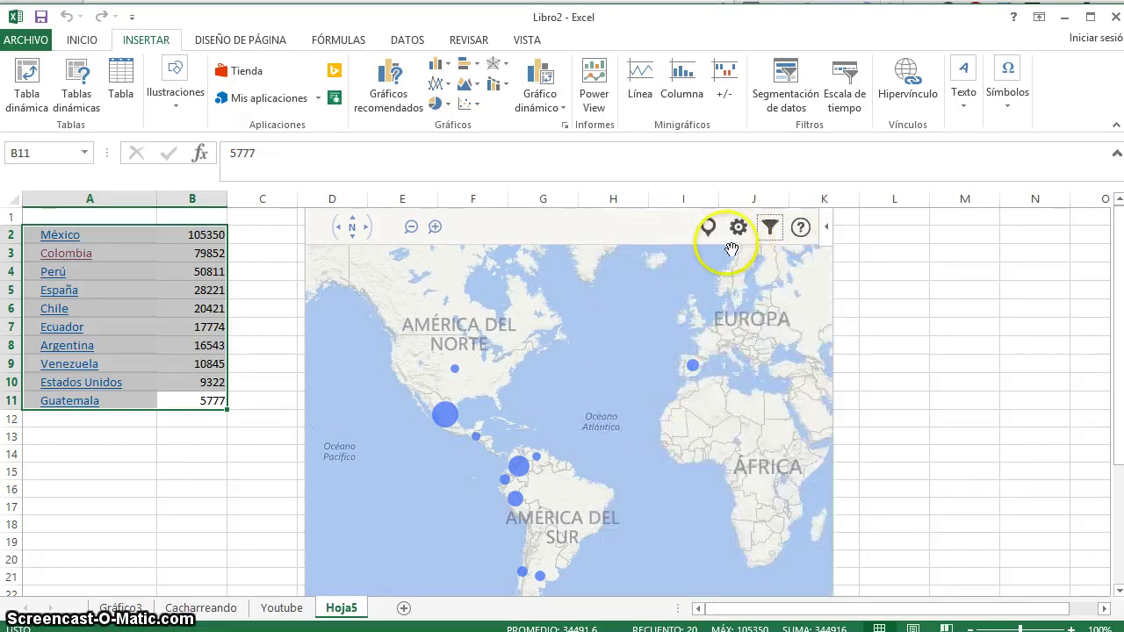
left_click(799, 227)
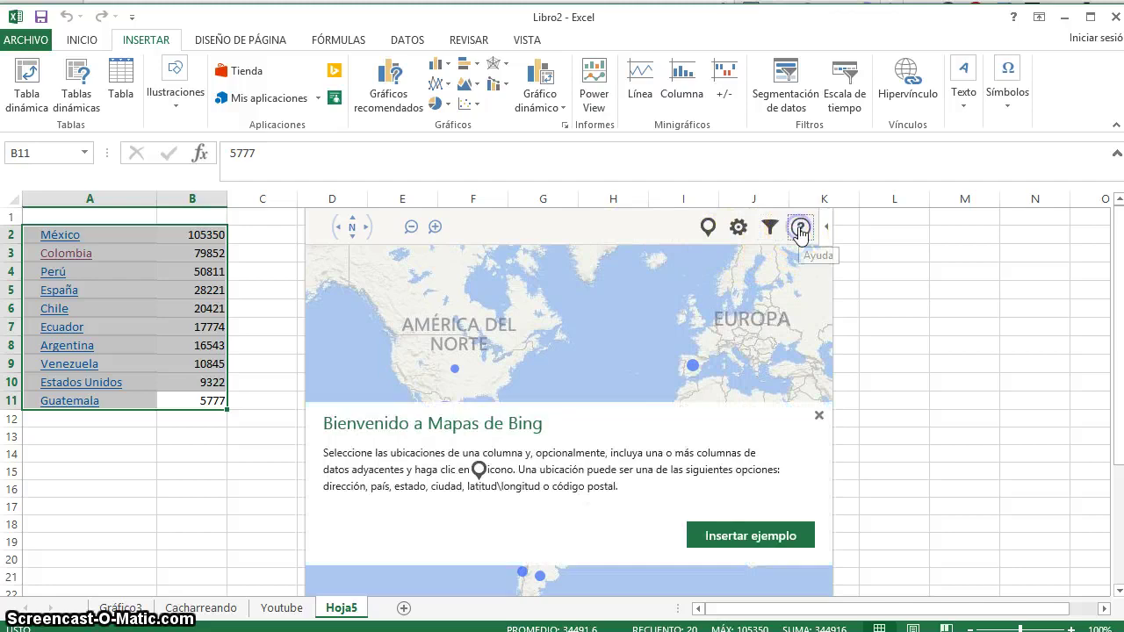
left_click(818, 415)
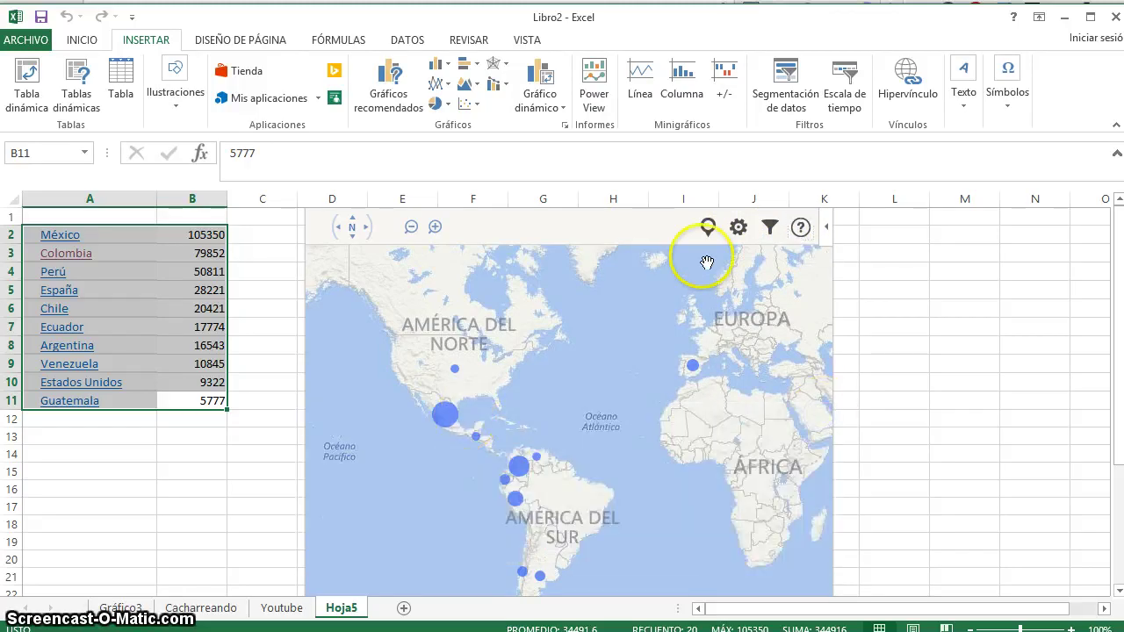
left_click(826, 227)
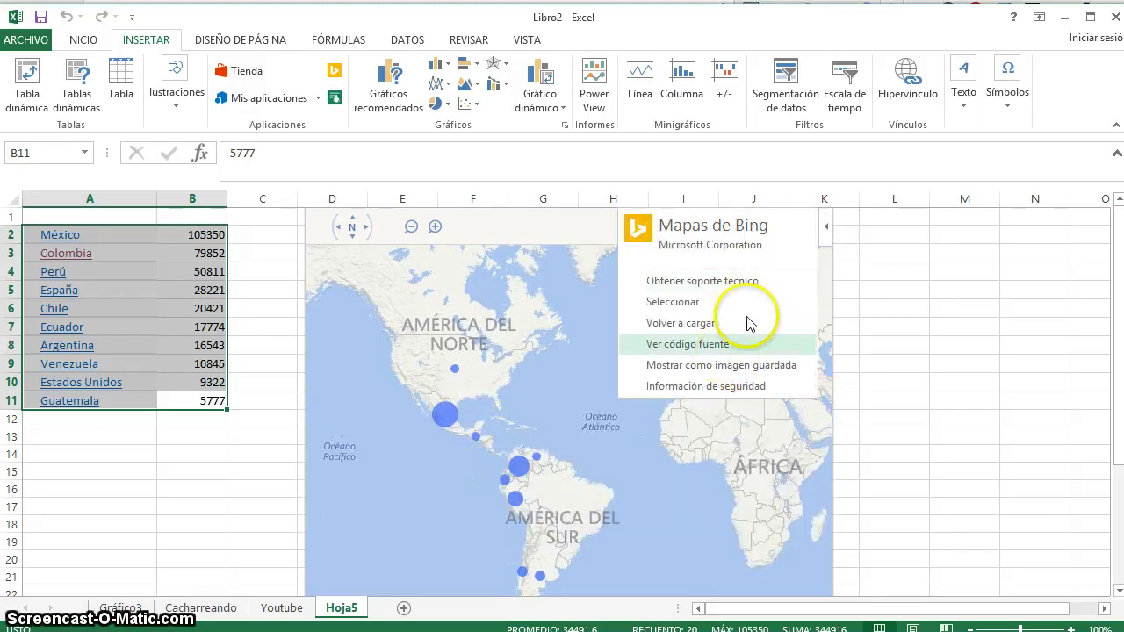
left_click(233, 467)
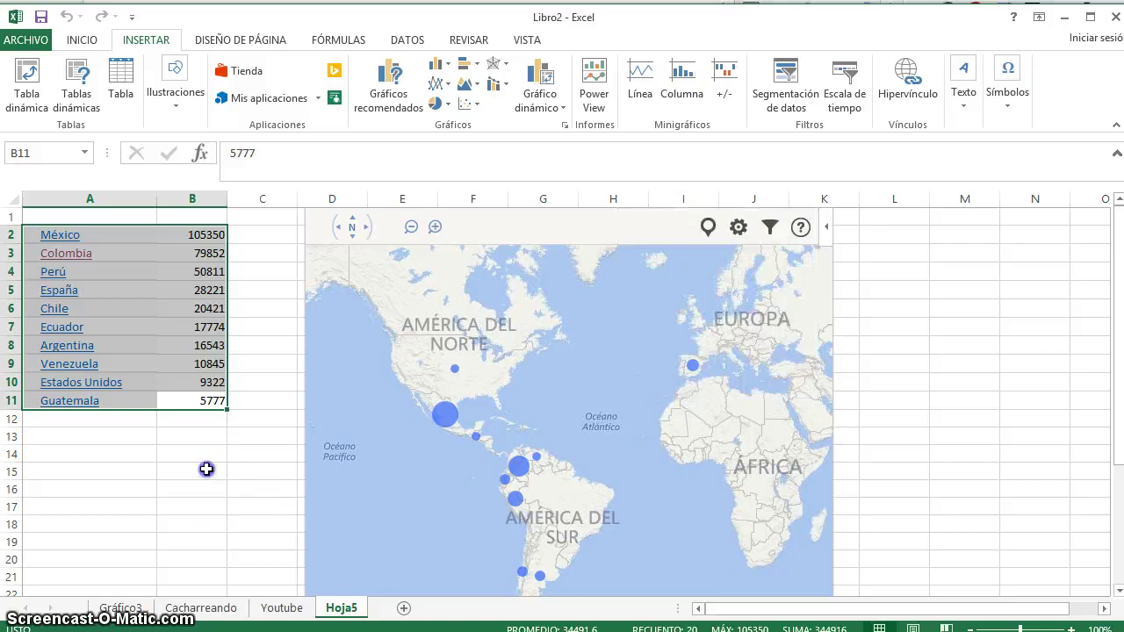
left_click(206, 468)
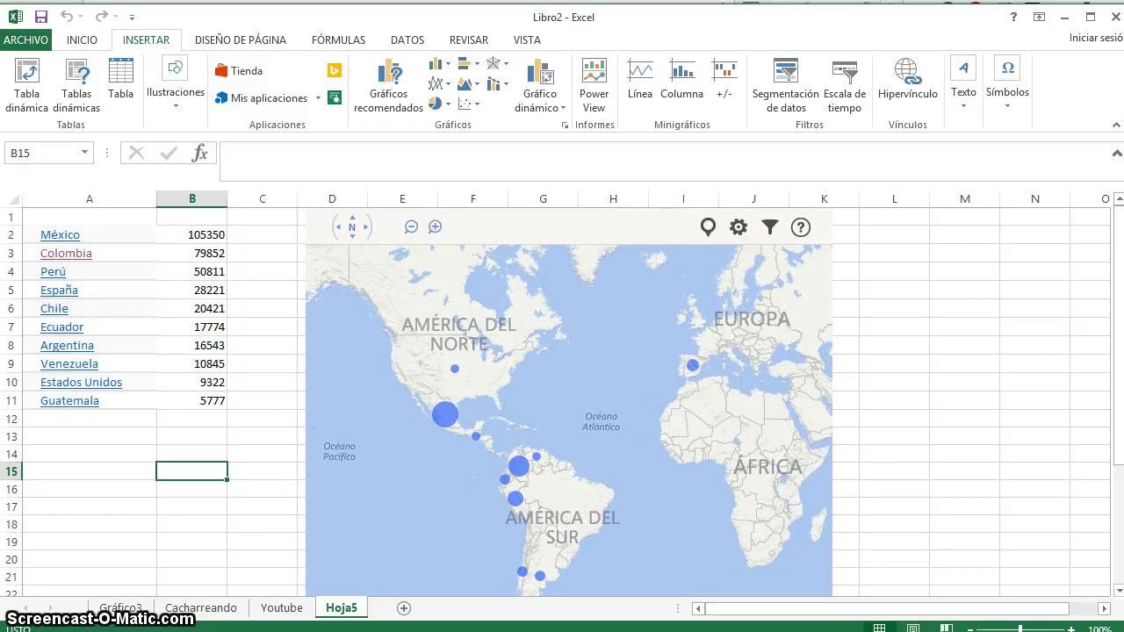
Copy B2:C7 from Cacharreando into A3 of a new sheet and widen column B
left_click(167, 611)
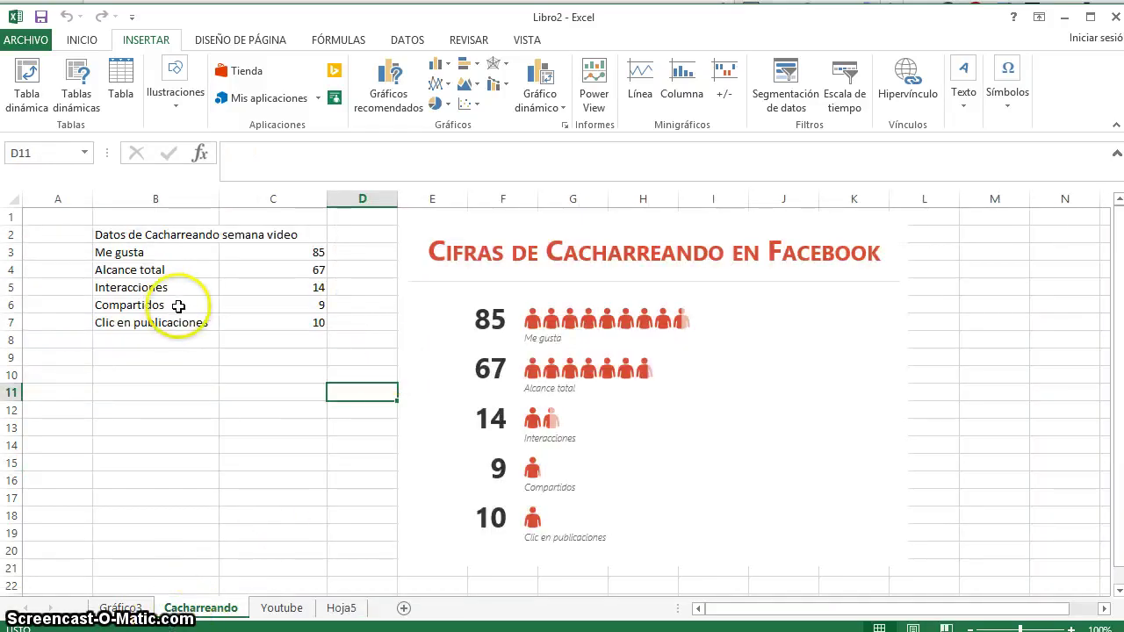
left_click_drag(156, 233, 302, 323)
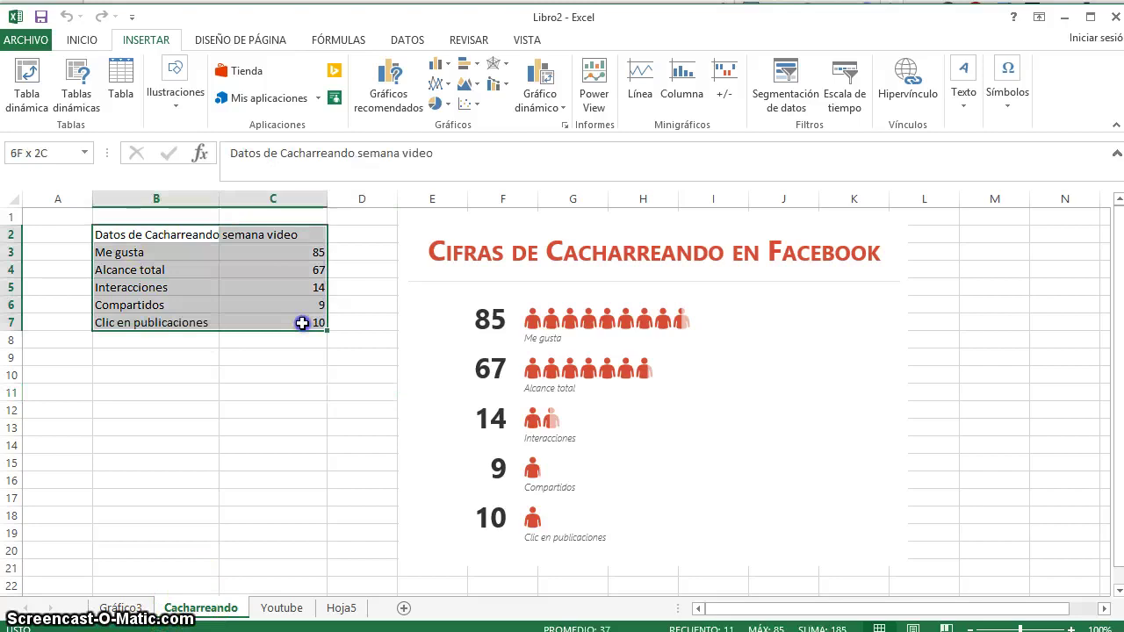
key("ctrl+c")
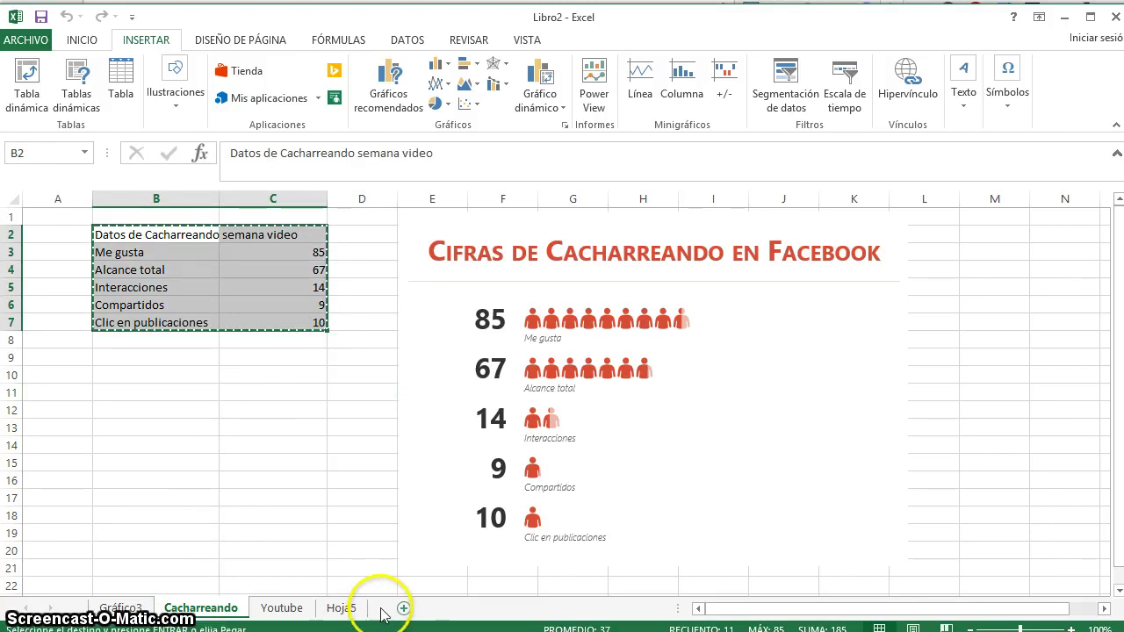
left_click(403, 608)
left_click(77, 251)
key("ctrl+v")
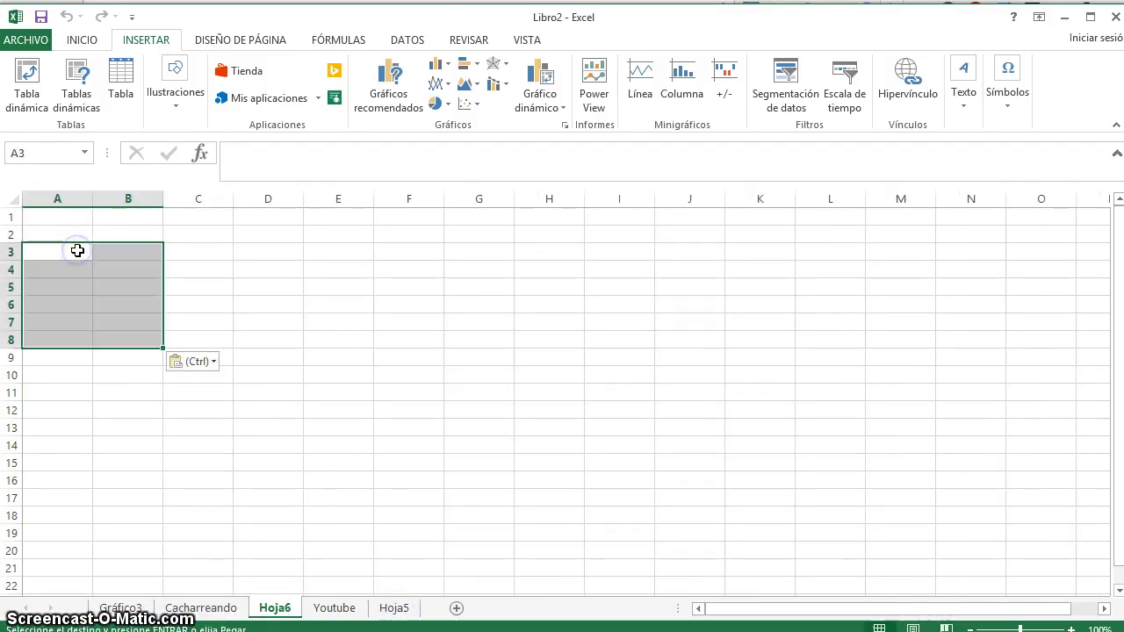
left_click(195, 268)
left_click_drag(163, 199, 257, 203)
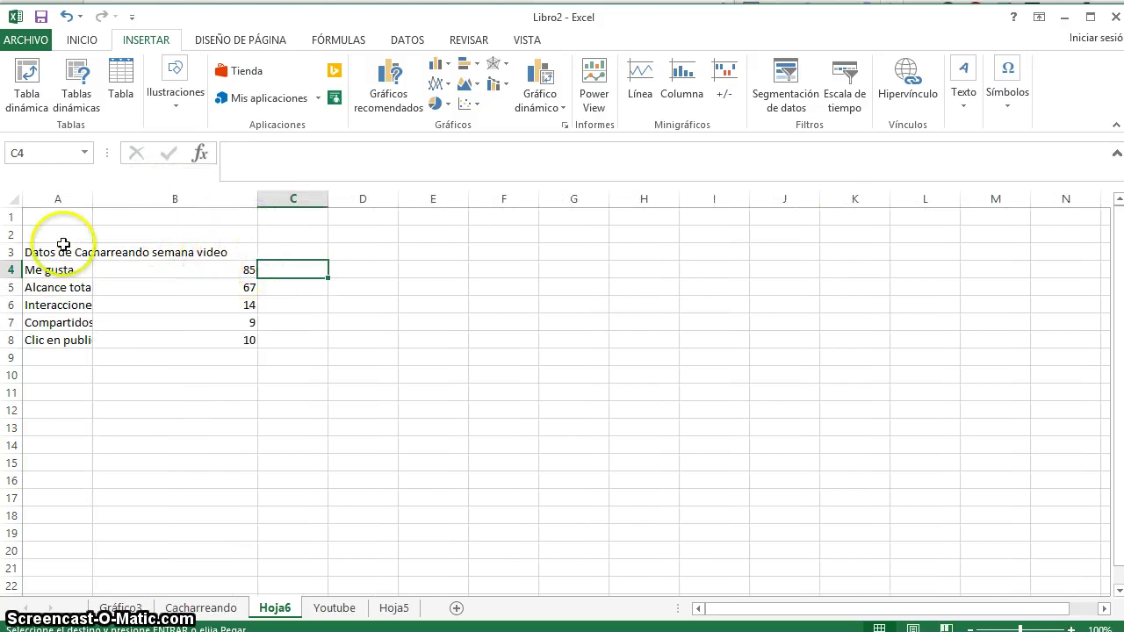
Move the title up to A2 and enter the heading 'Datos' in A3
left_click(66, 252)
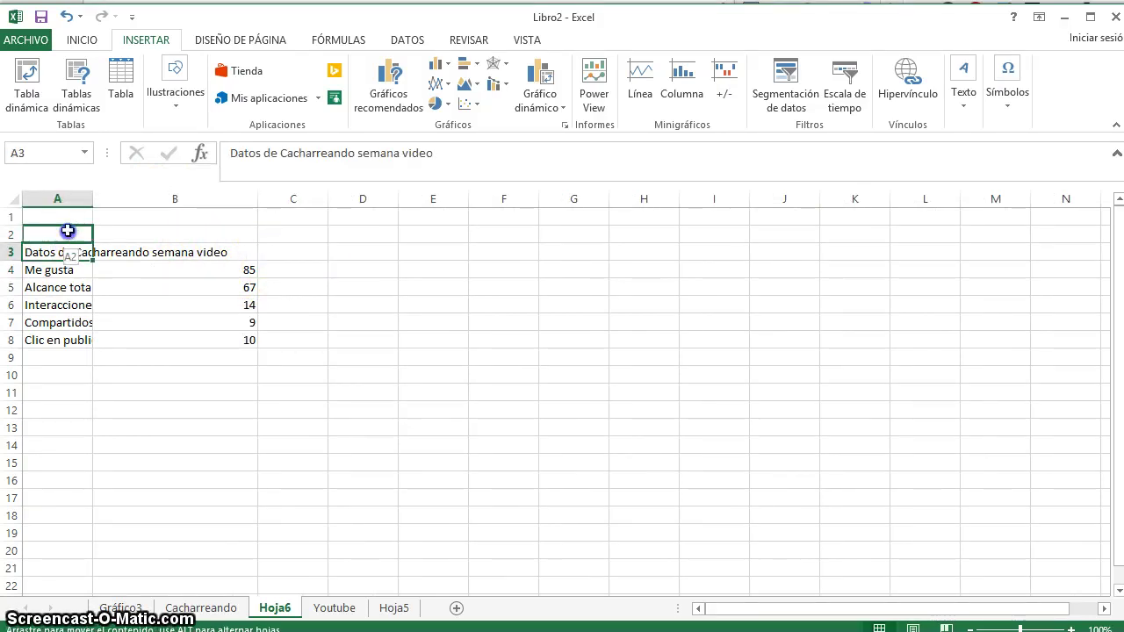
left_click_drag(67, 231, 68, 232)
left_click(158, 255)
key("Left")
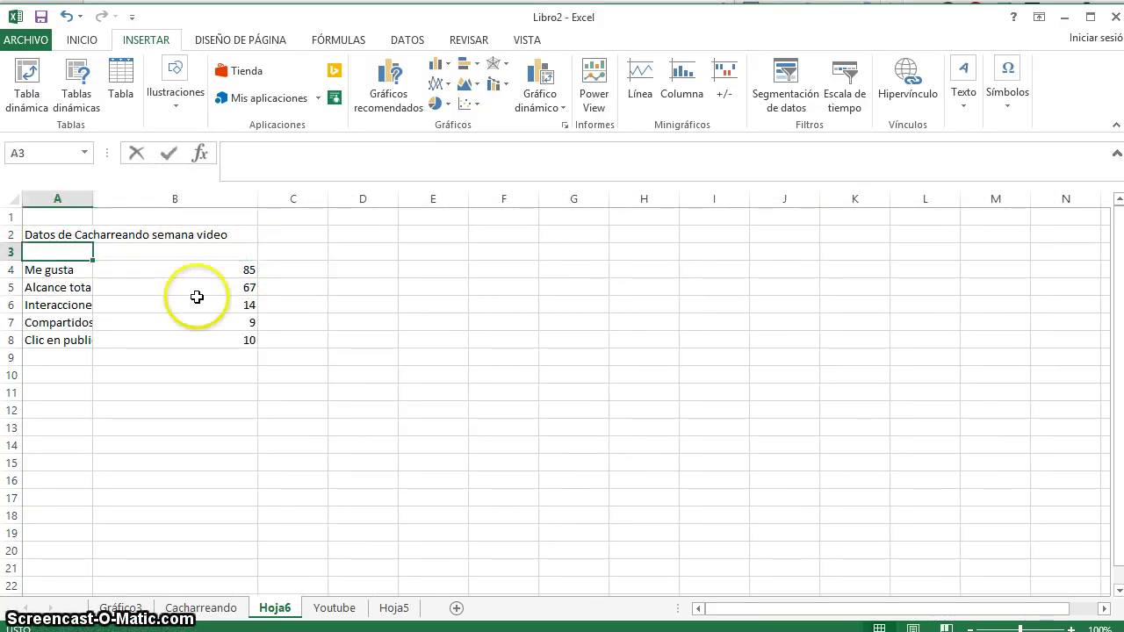
type("Datos")
key("BackSpace")
key("Return")
Head B3 'Semana 1' and fill the week headings across row 3 to Semana 8
key("Up")
key("Right")
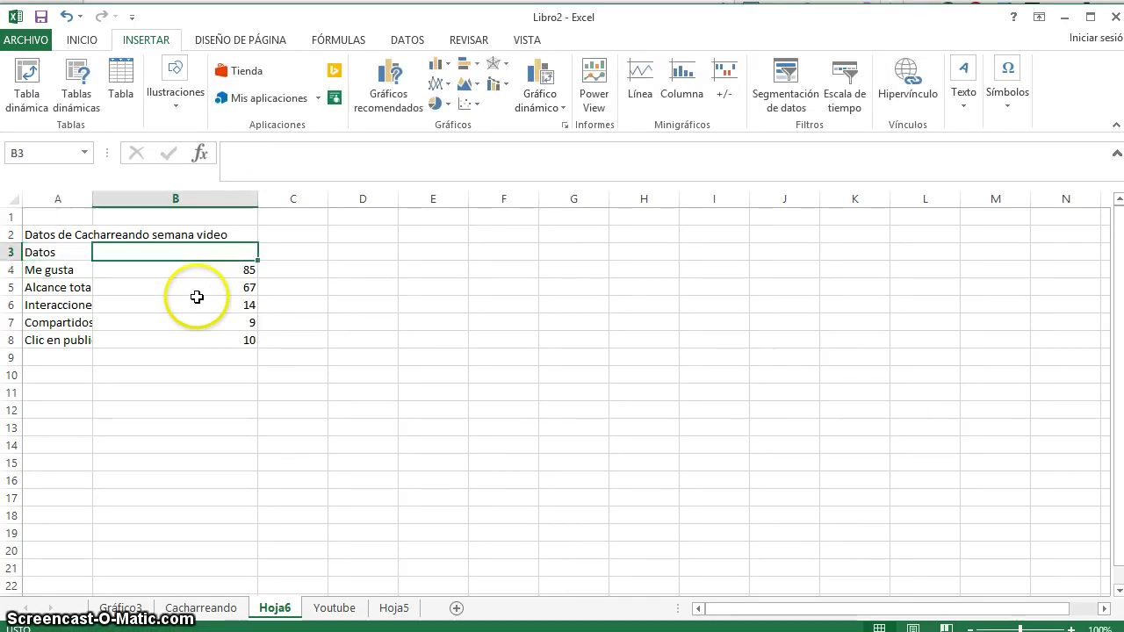
type("Sema")
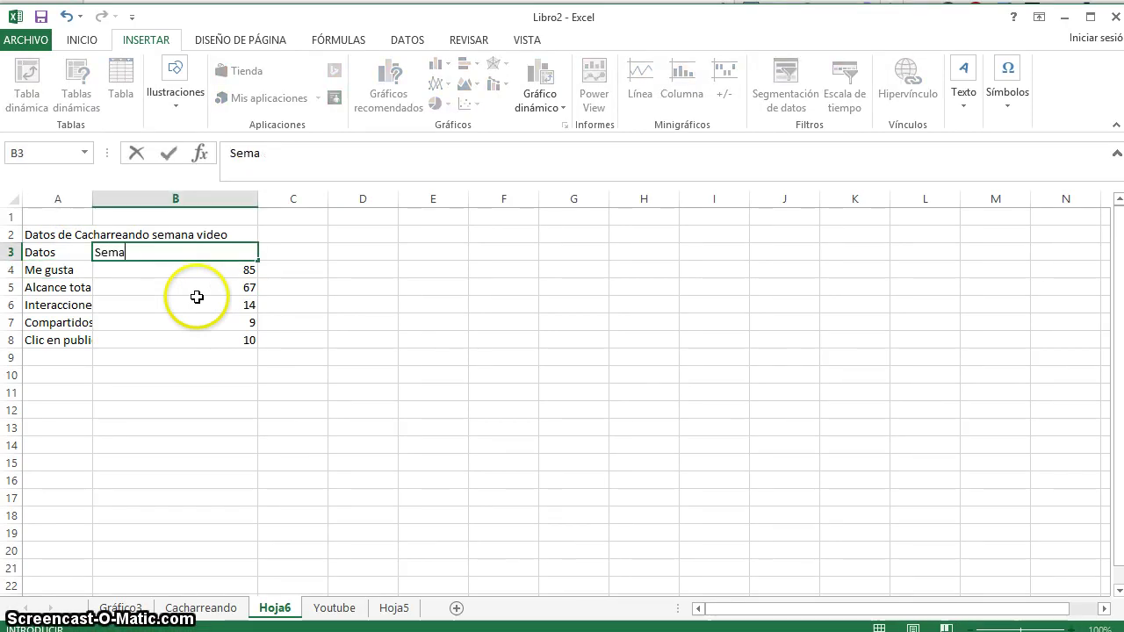
type("na 1")
key("Return")
key("Up")
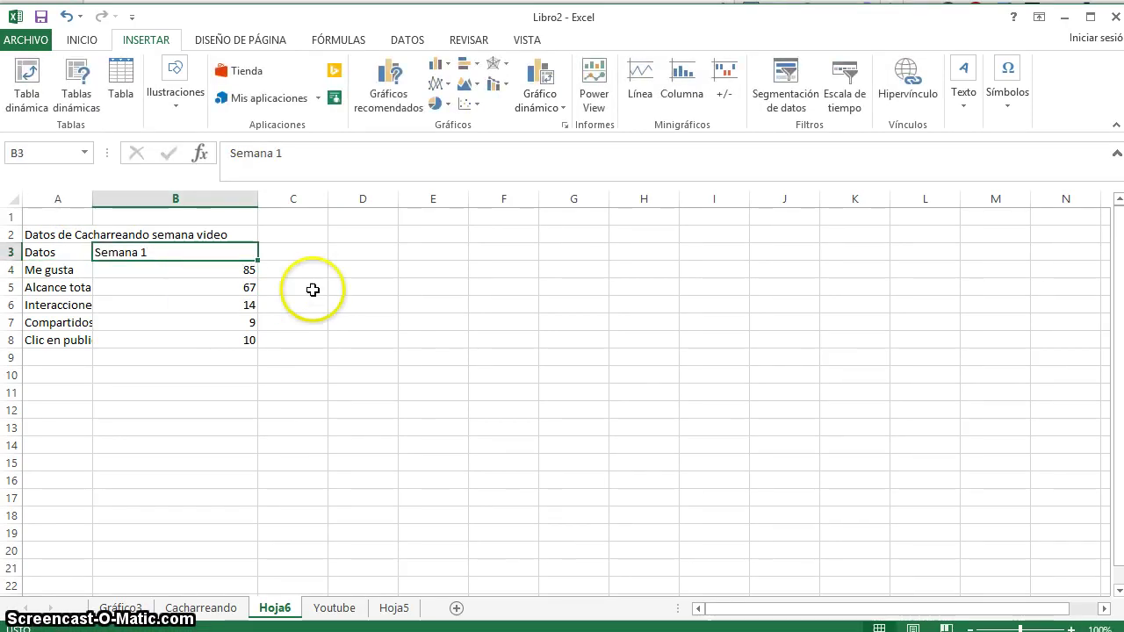
left_click_drag(258, 261, 737, 258)
left_click(263, 323)
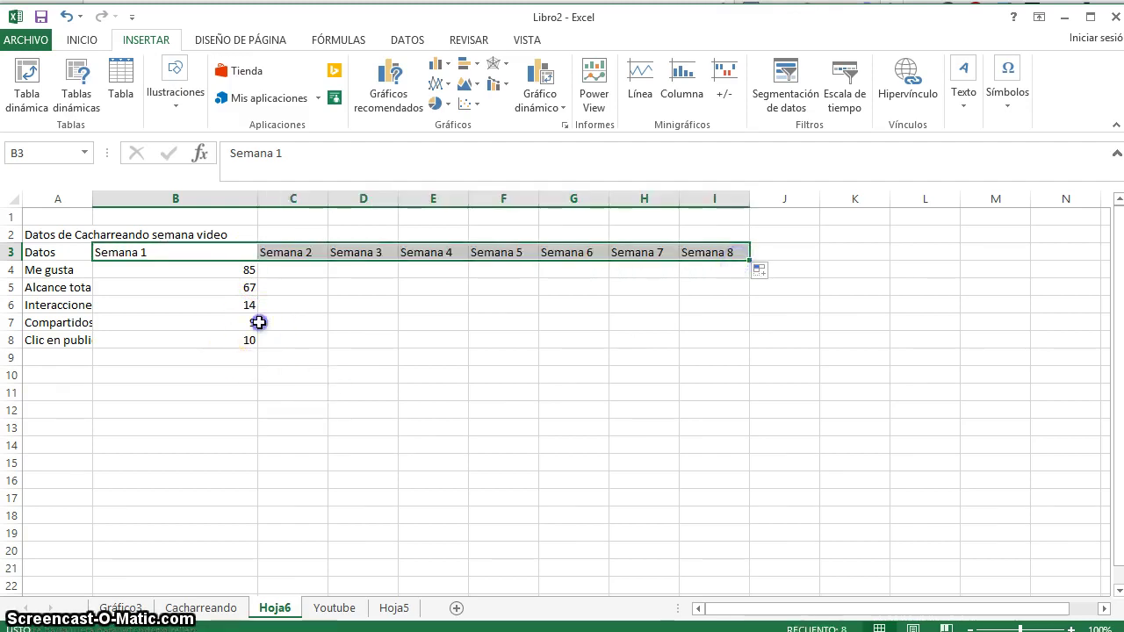
left_click(295, 255)
left_click(296, 269)
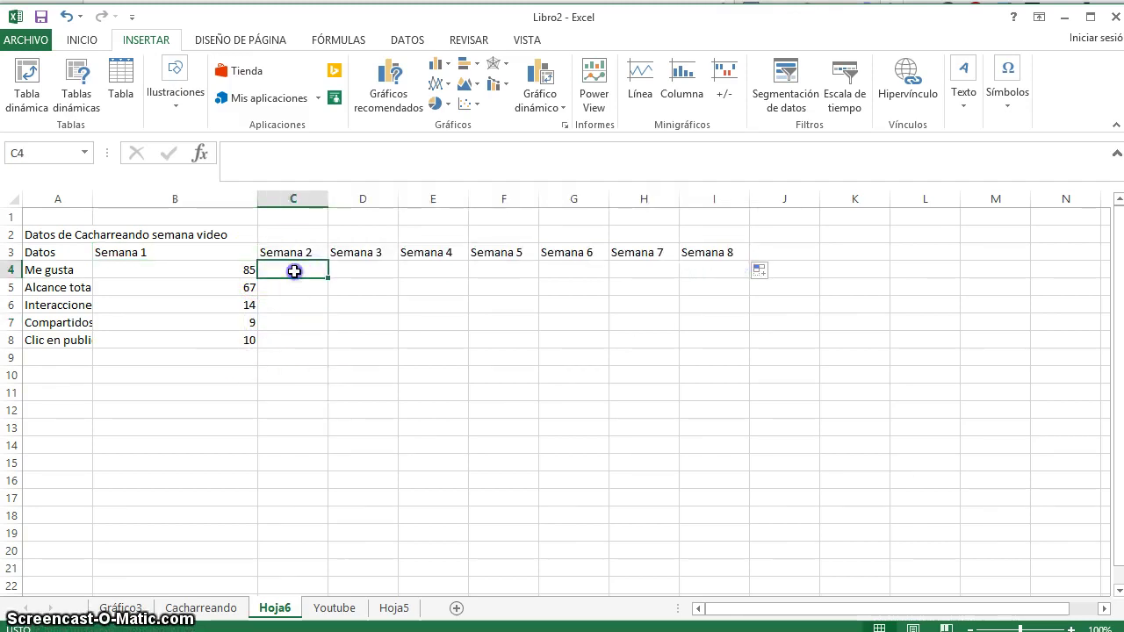
left_click_drag(296, 269, 698, 333)
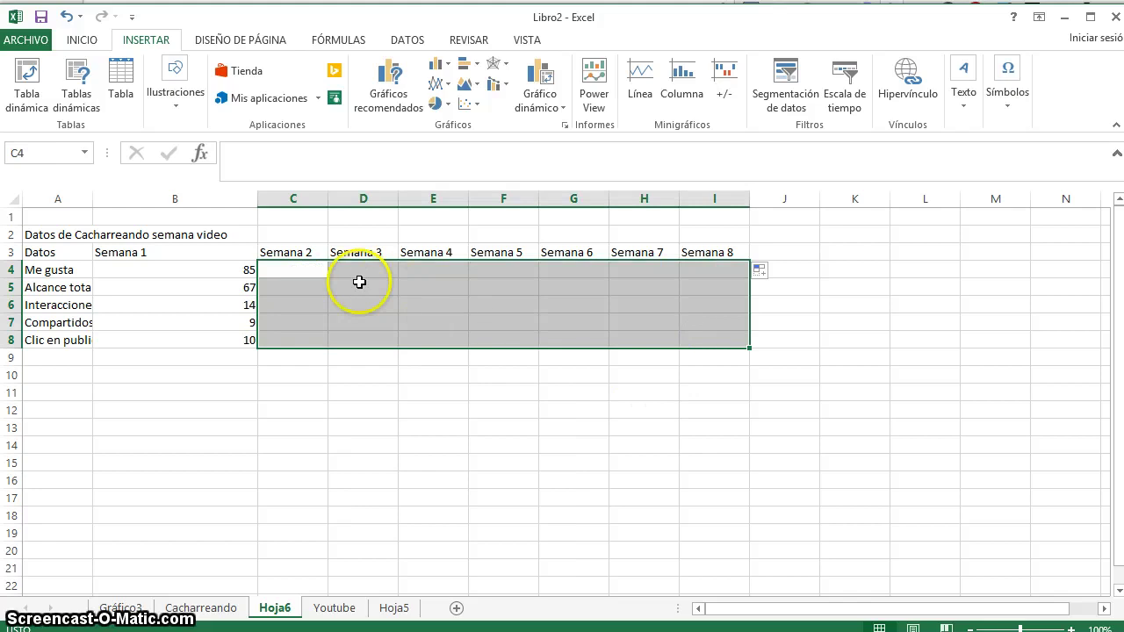
type("=ale")
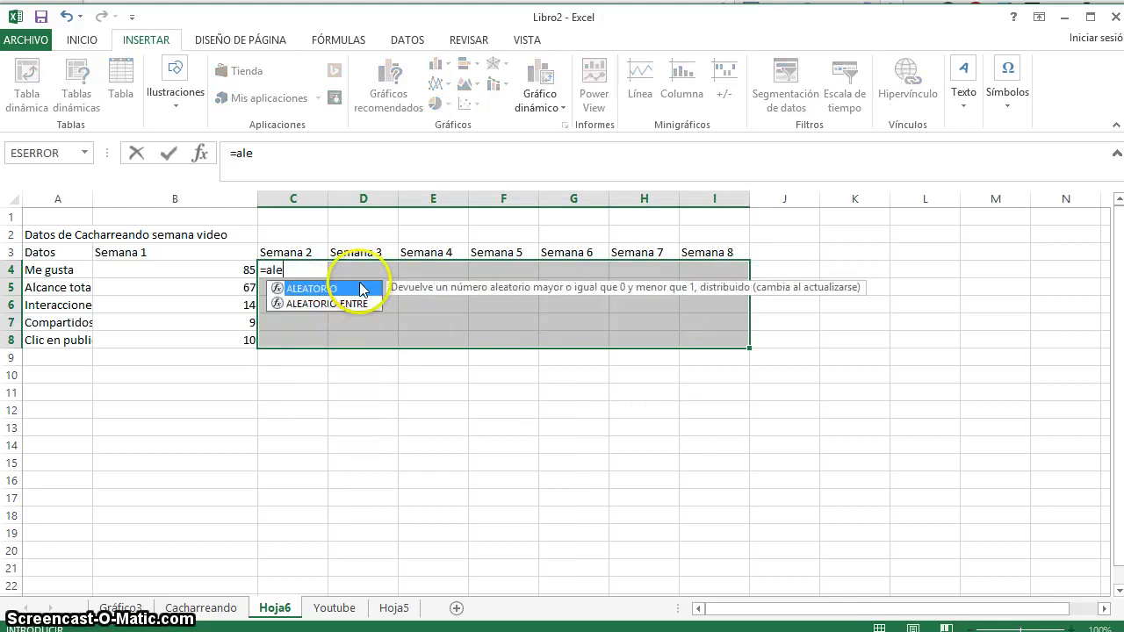
type("atorio.entre(5;200")
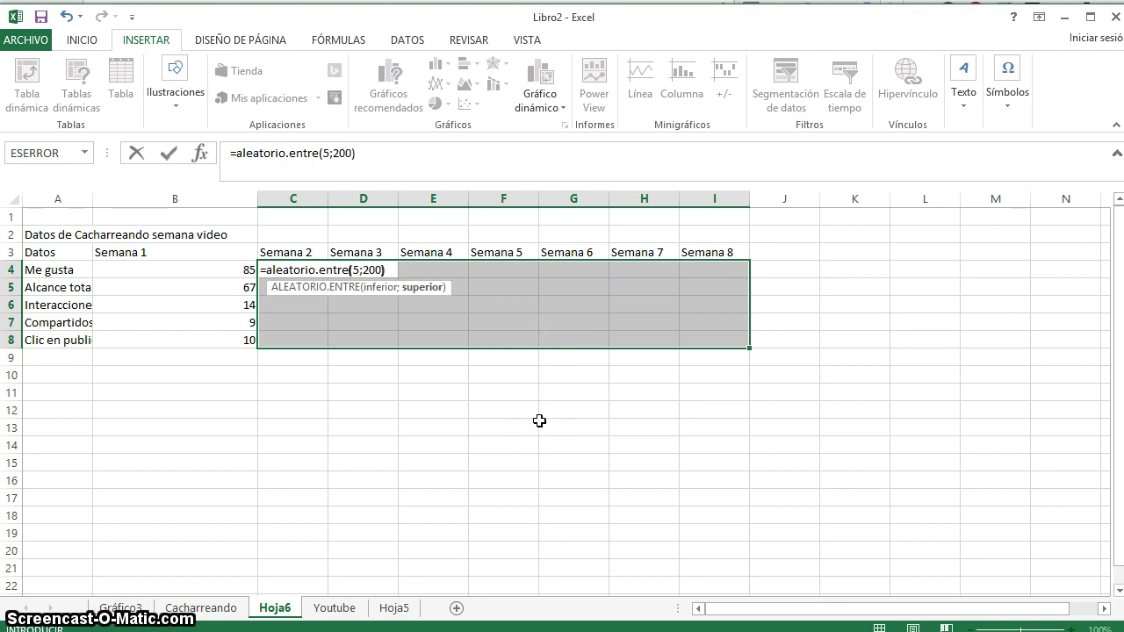
key("ctrl+Return")
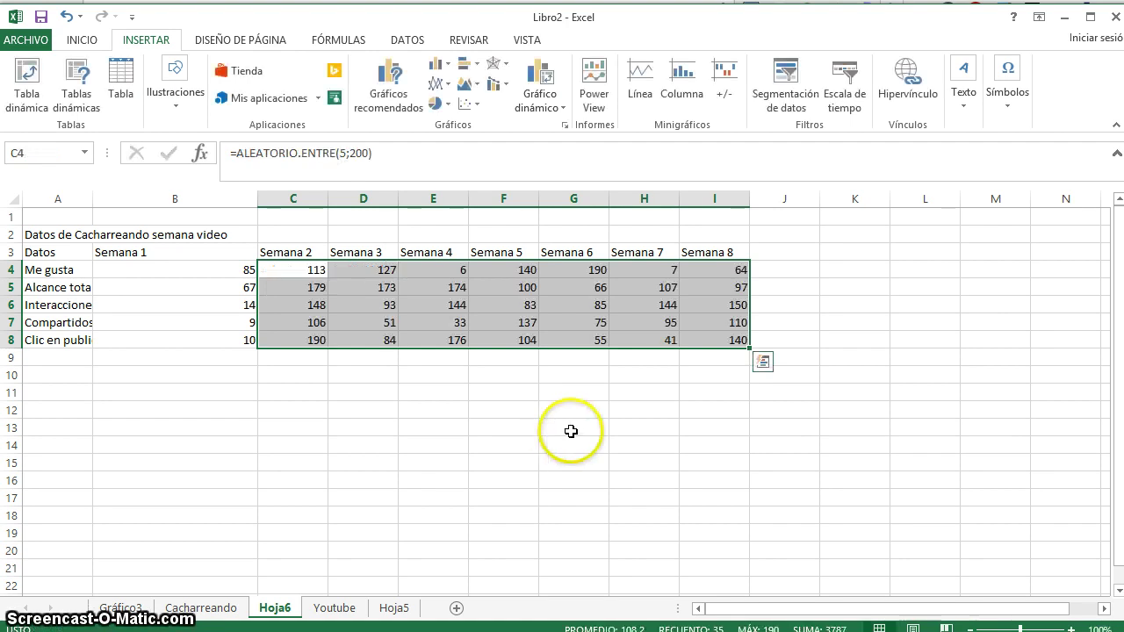
left_click(500, 339)
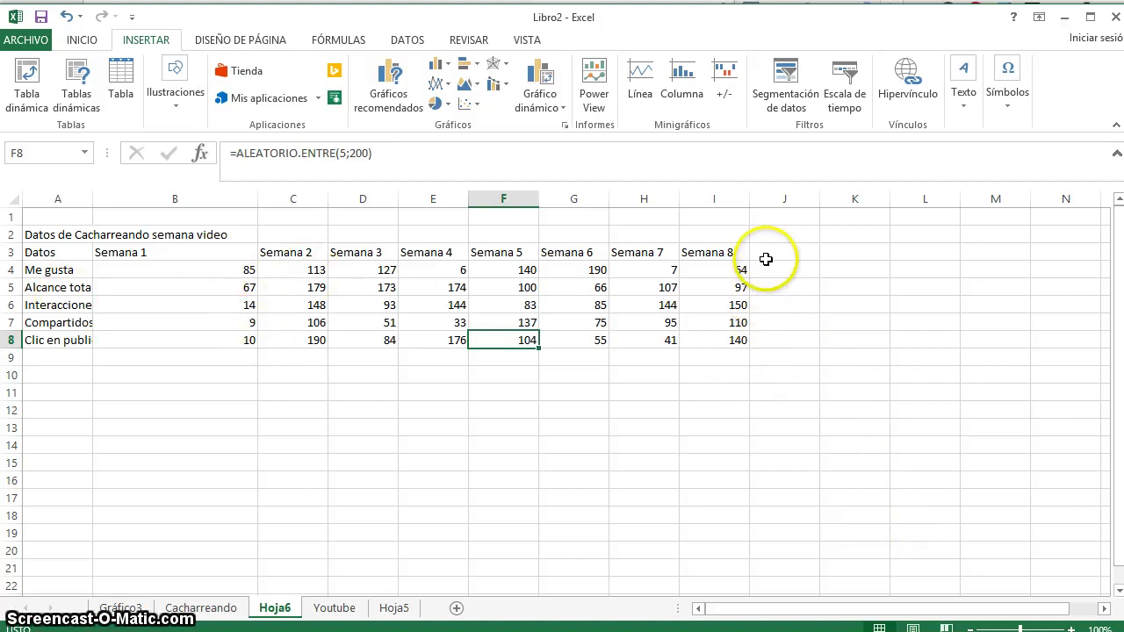
left_click_drag(301, 270, 569, 323)
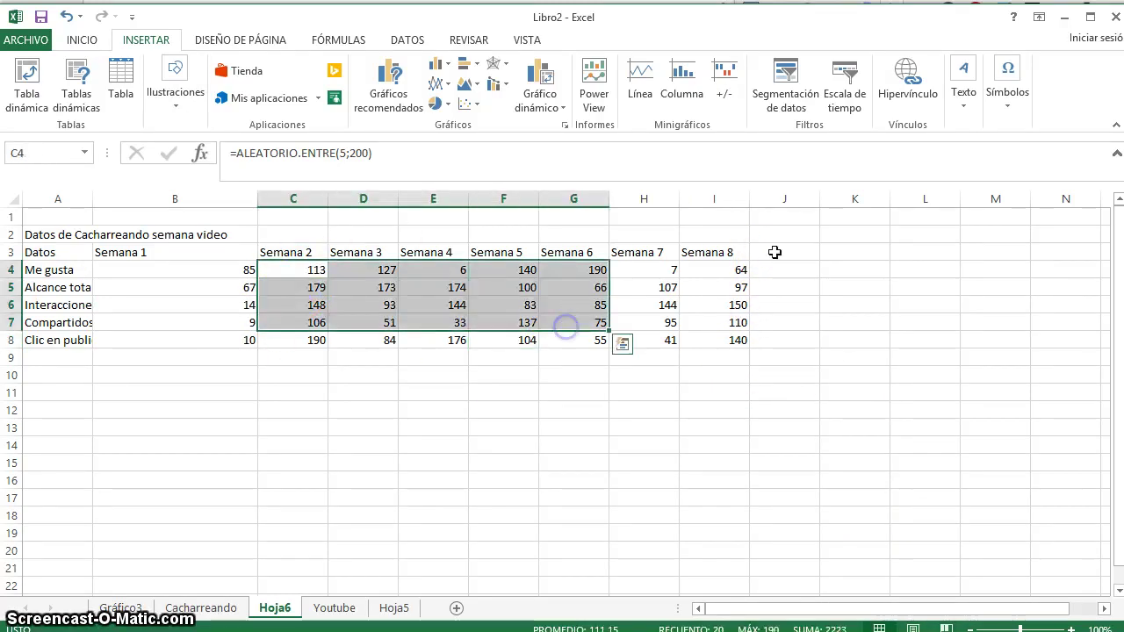
left_click(781, 251)
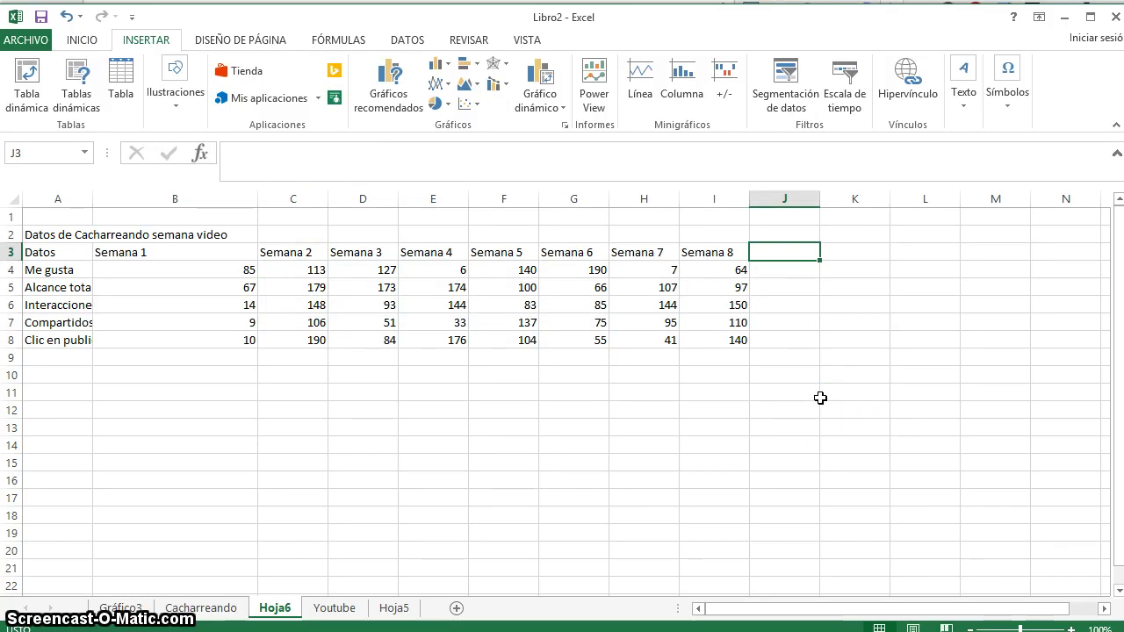
Enter the Gráfico heading in J3, raise rows 4–8 to height 39, and widen column J
type("Gráfico")
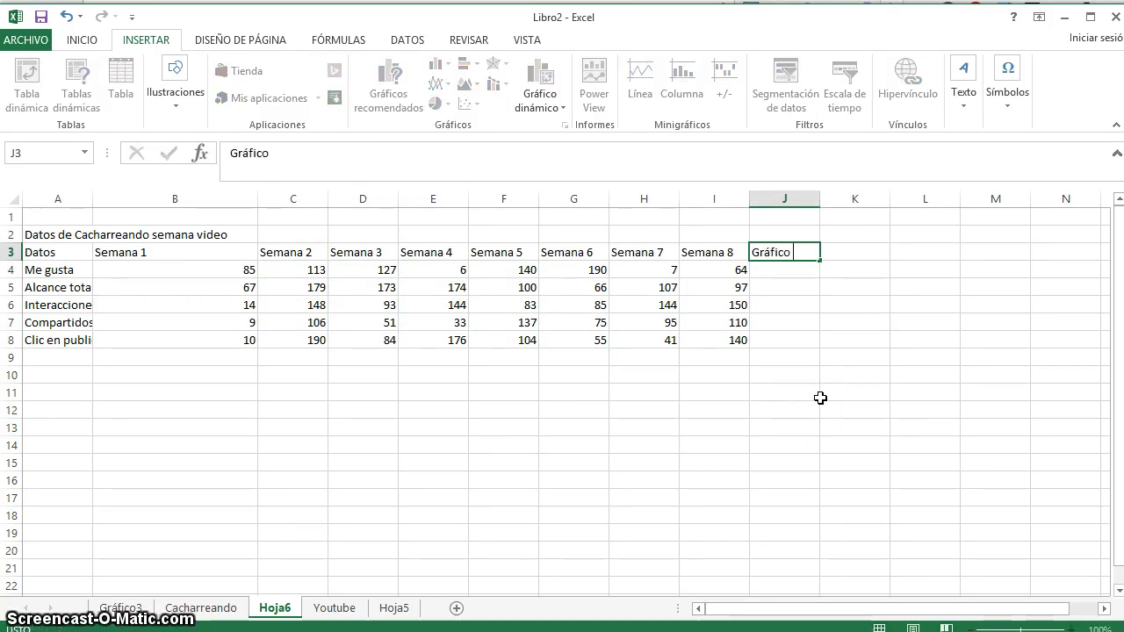
key("Return")
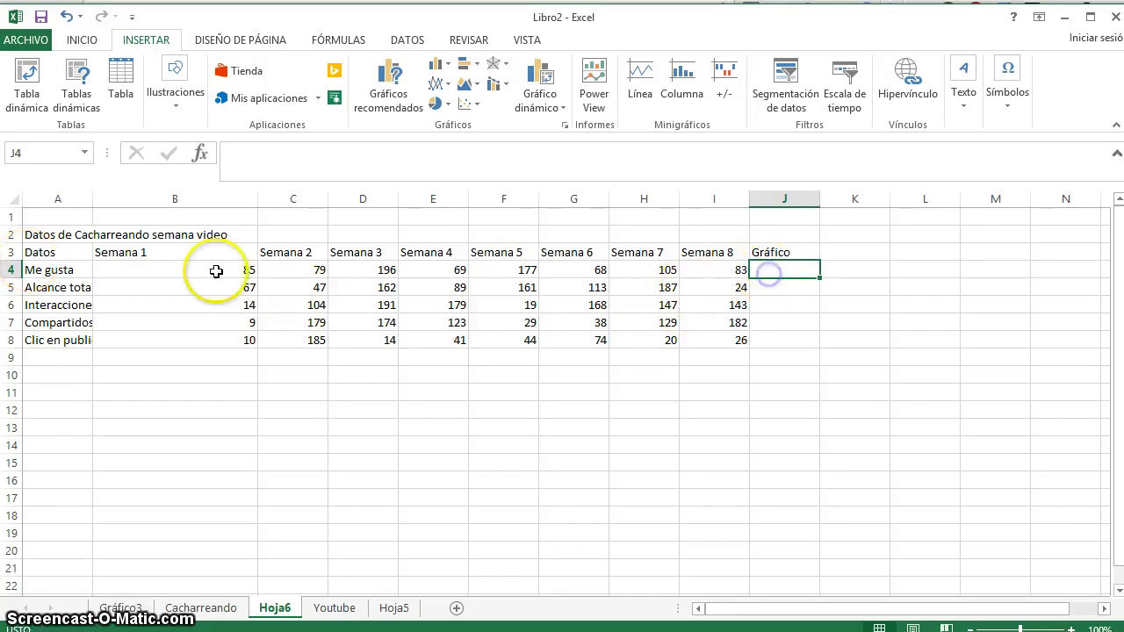
left_click_drag(12, 269, 11, 338)
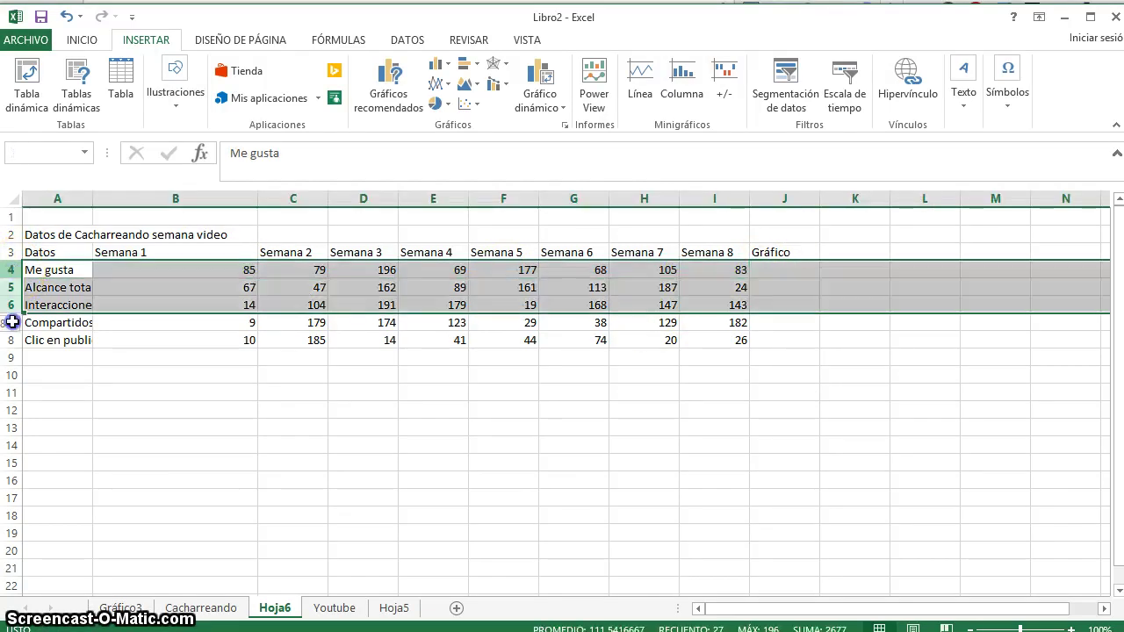
left_click_drag(15, 279, 14, 305)
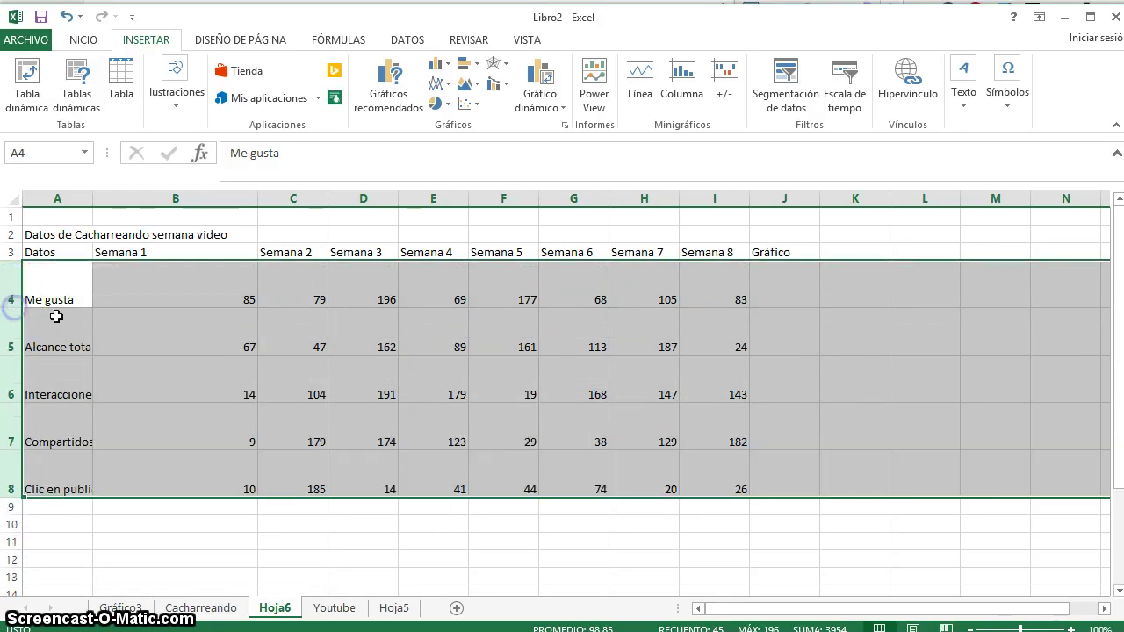
left_click(793, 279)
left_click_drag(820, 198, 923, 209)
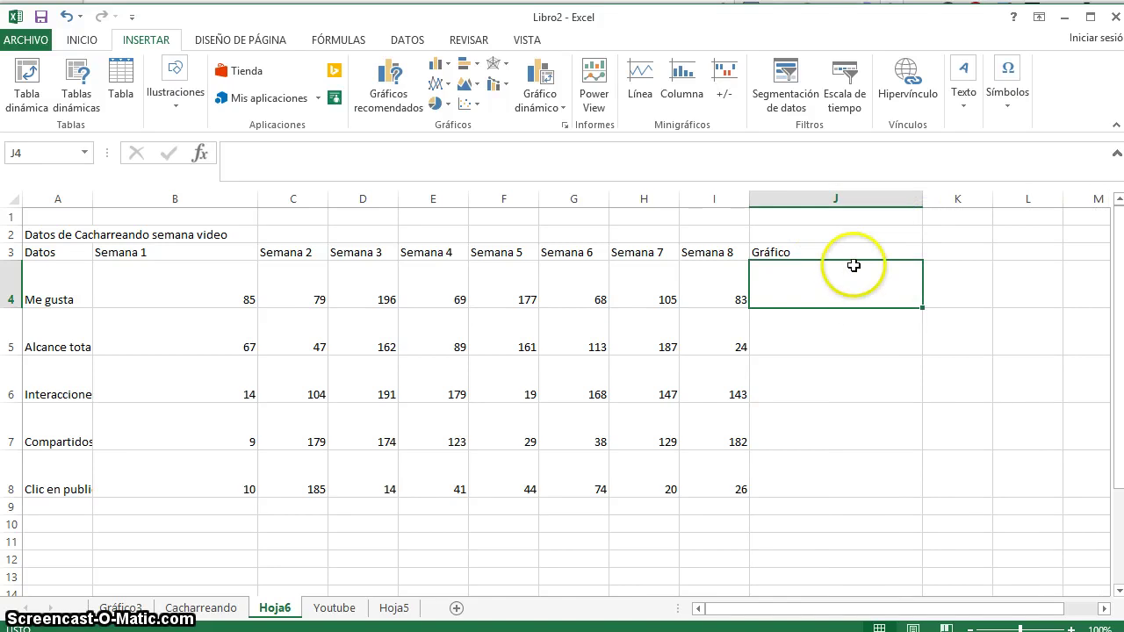
Insert a line sparkline in J4 using B4:I4 as its data range
left_click(645, 99)
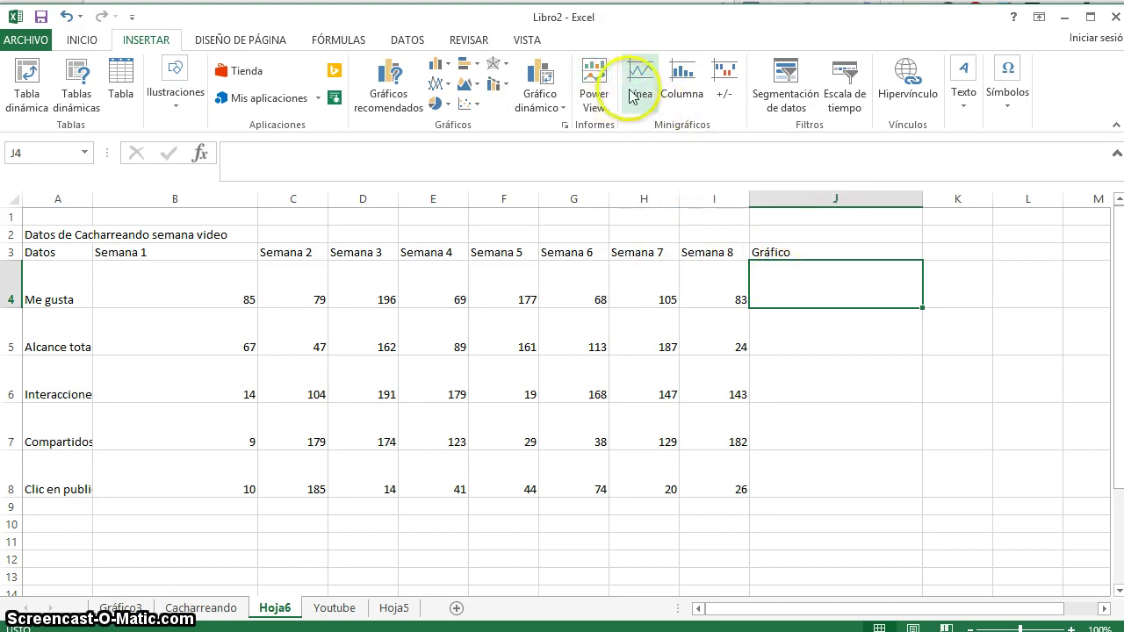
left_click_drag(772, 315, 744, 369)
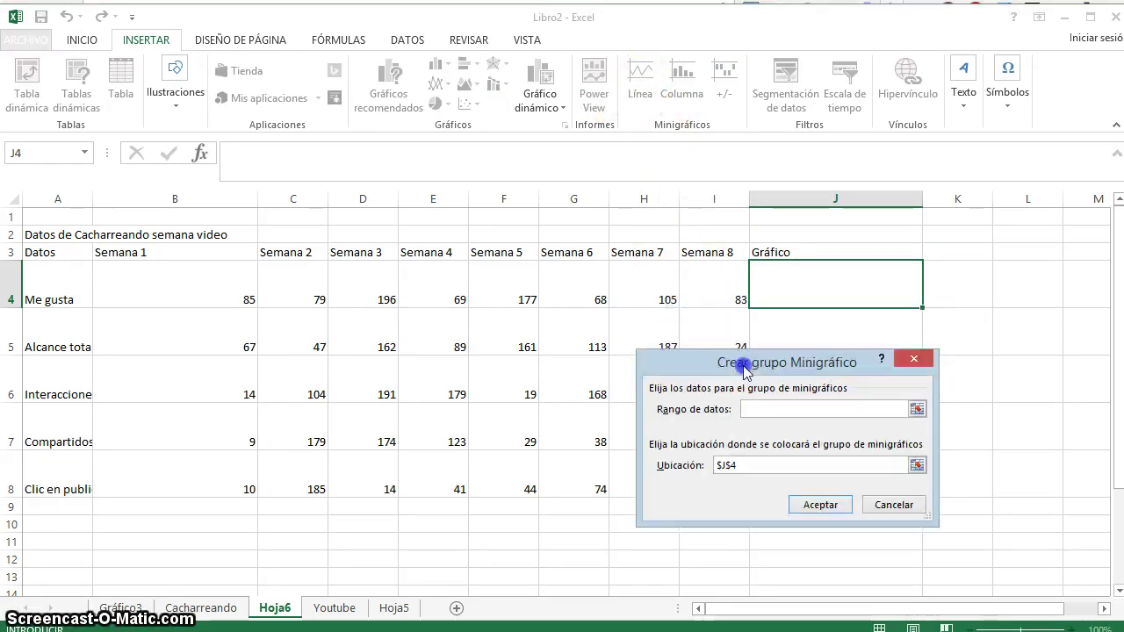
left_click_drag(716, 286, 171, 281)
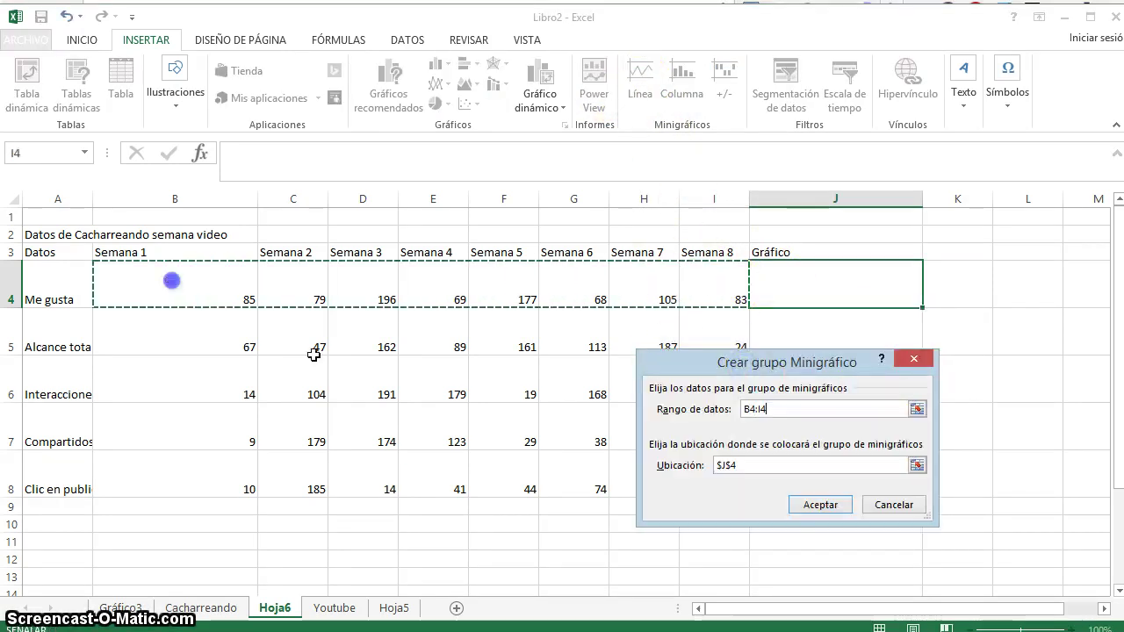
left_click(820, 504)
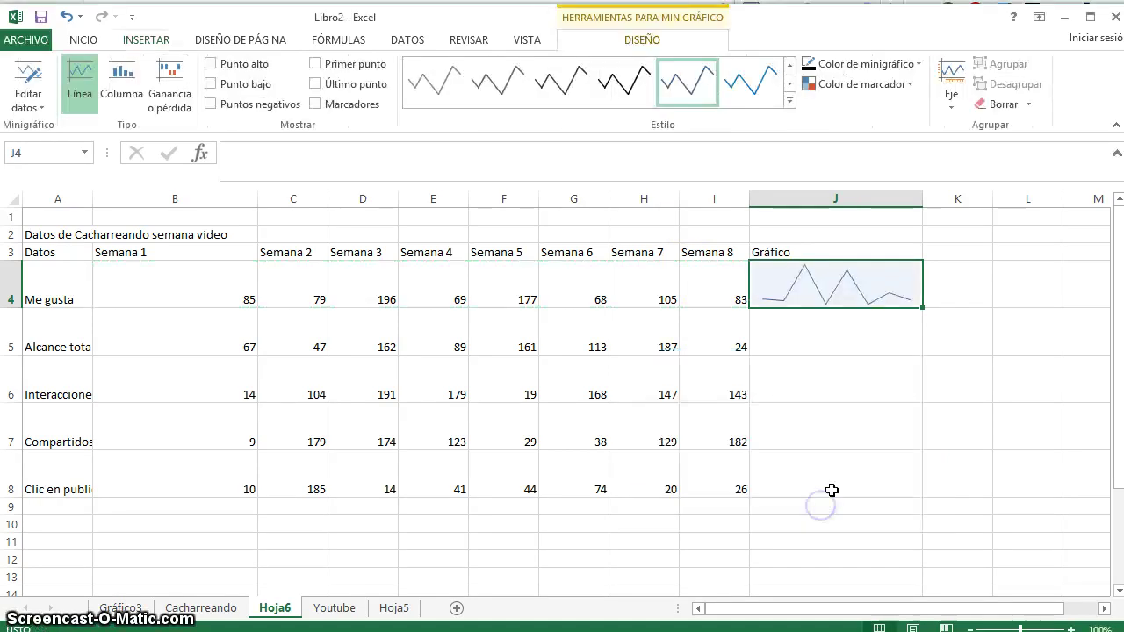
Fill the J4 sparkline down to J8, then recalculate the random values with F9 three times
left_click_drag(922, 307, 921, 492)
left_click(954, 338)
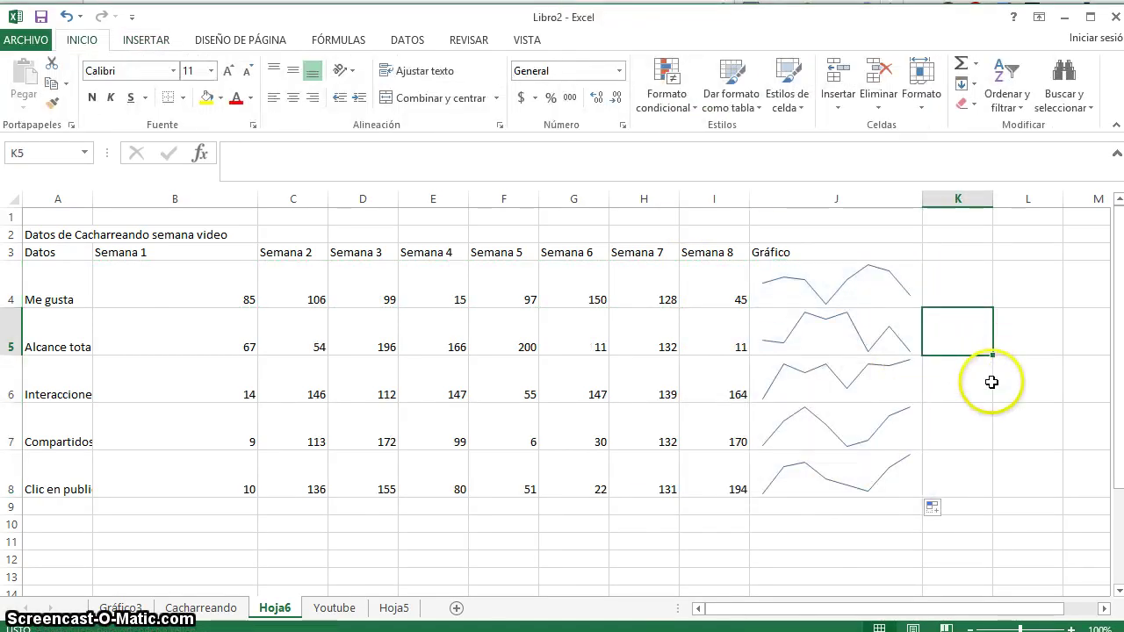
key("F9")
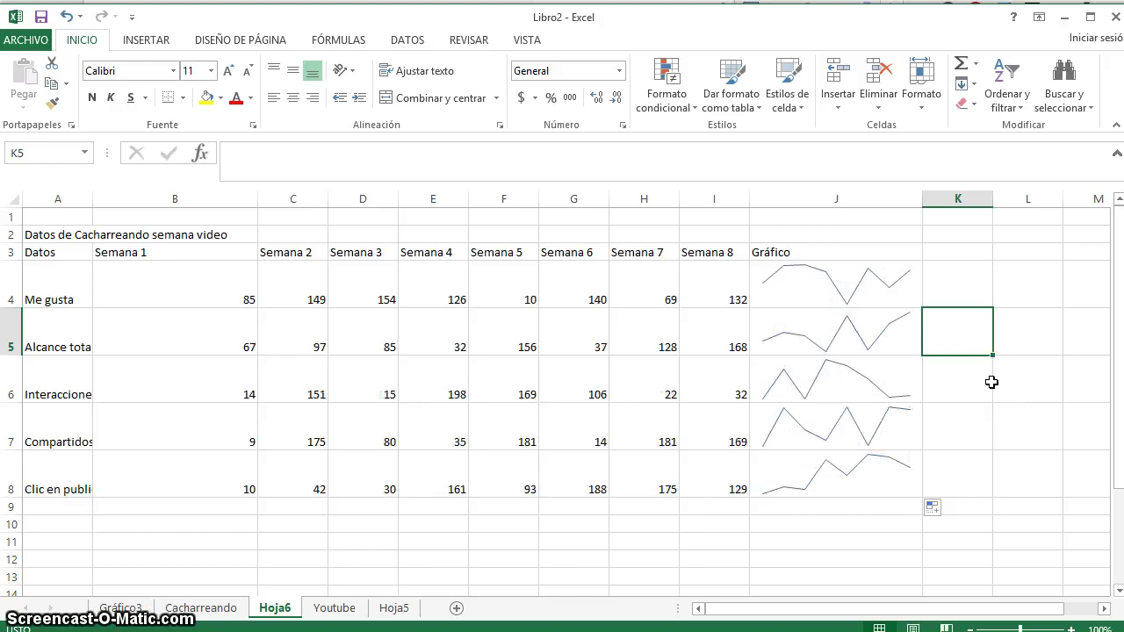
key("F9")
key("F9")
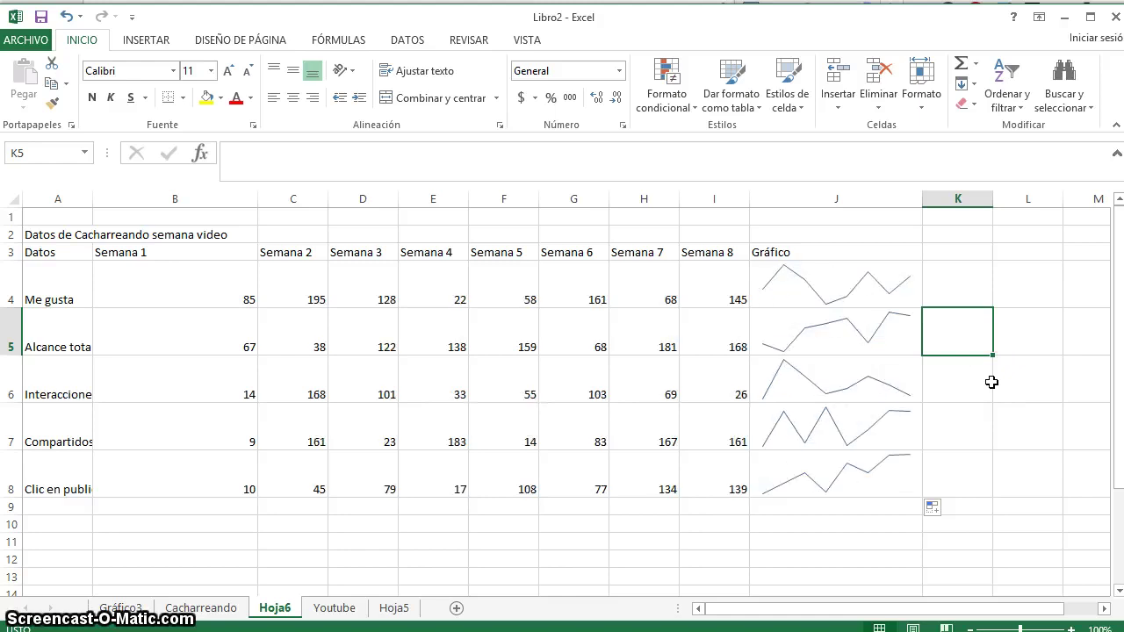
key("F9")
key("F9")
key("F9")
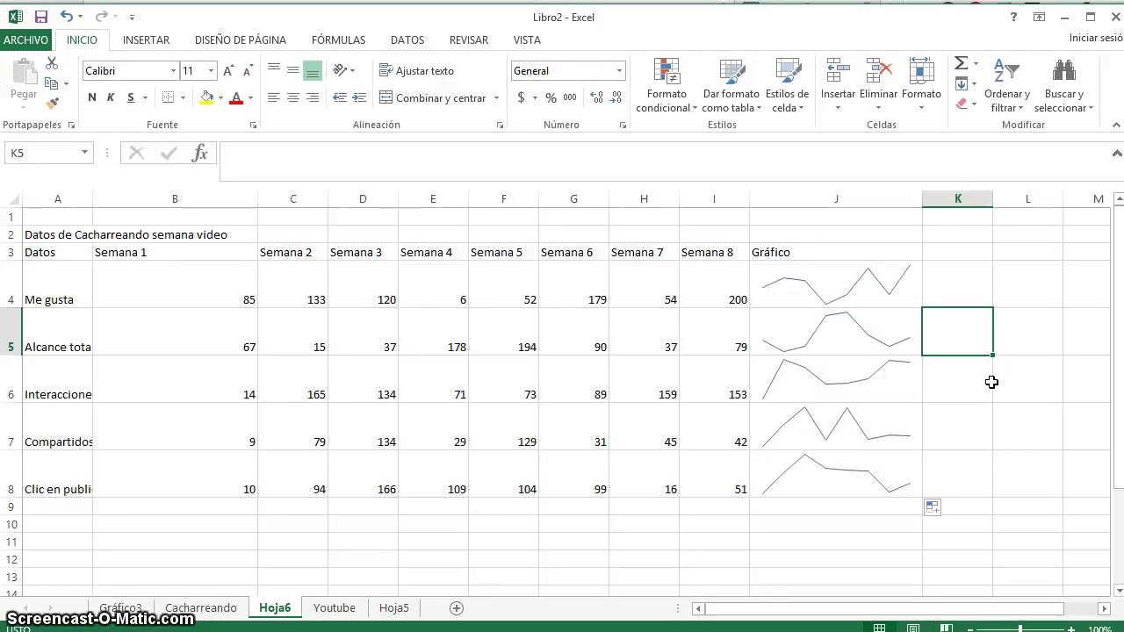
Try column sparklines, revert to lines, and apply a brown-red style marking high and low points
left_click(772, 282)
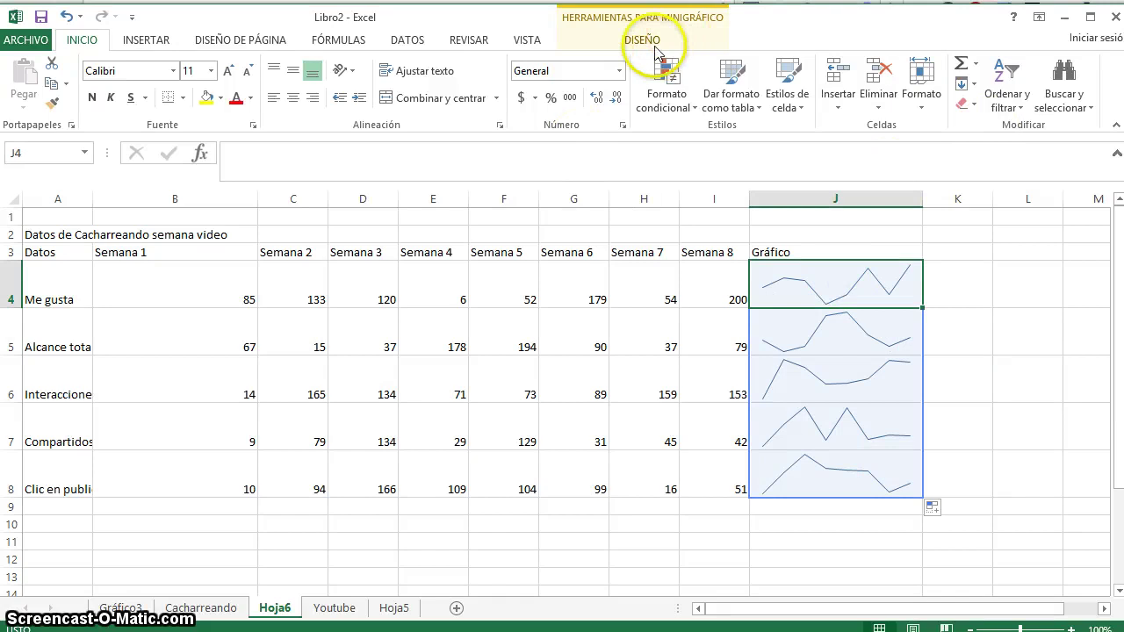
left_click(644, 41)
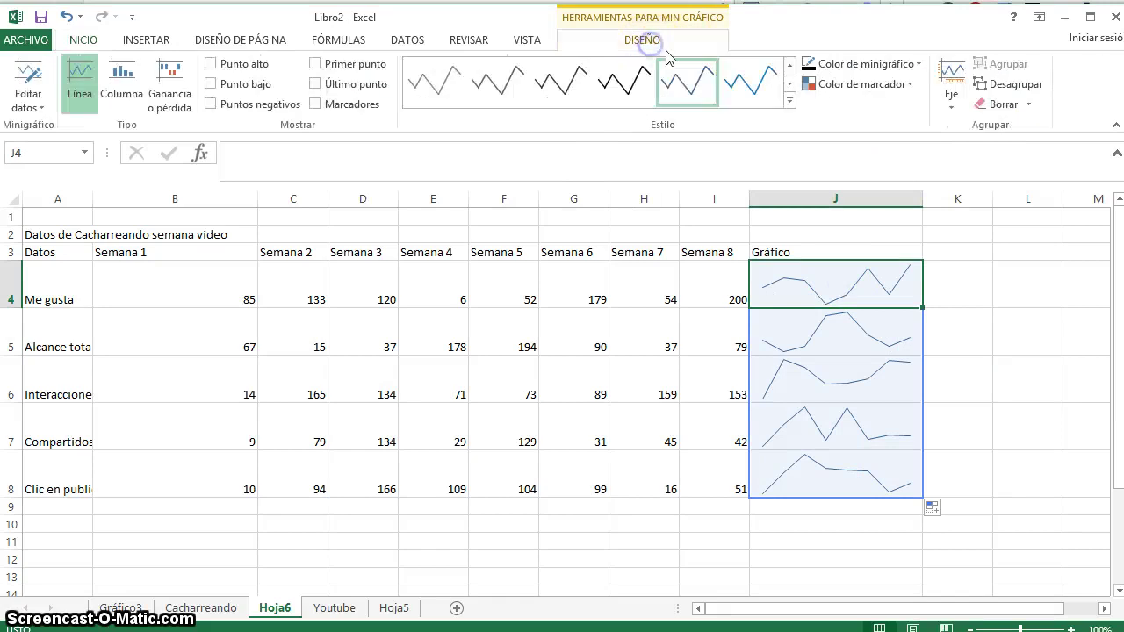
left_click(125, 95)
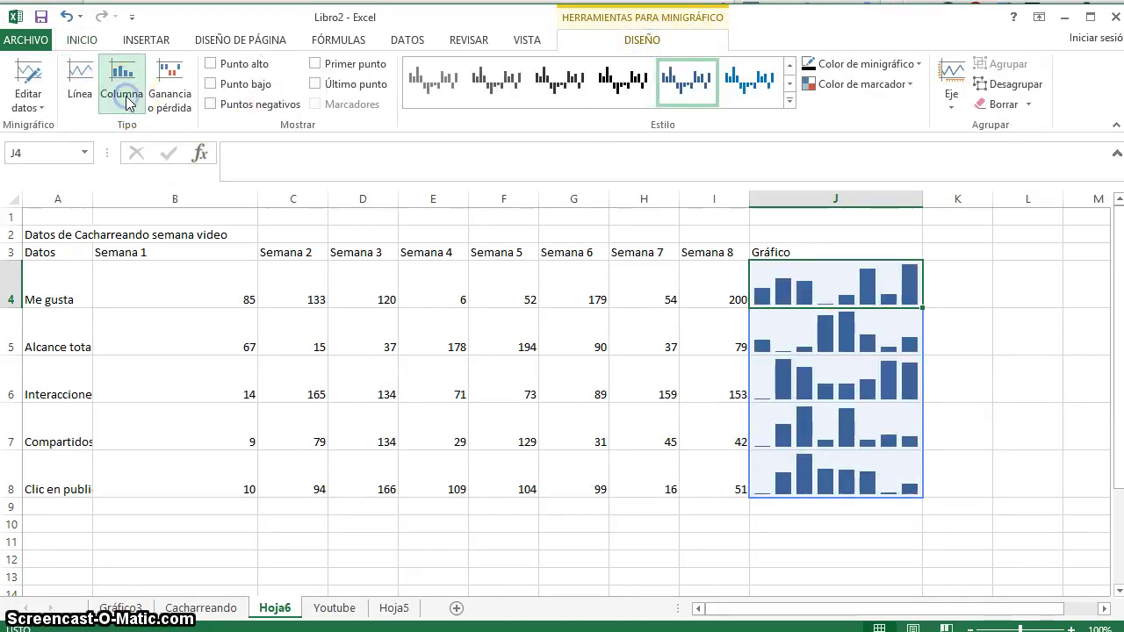
left_click(80, 86)
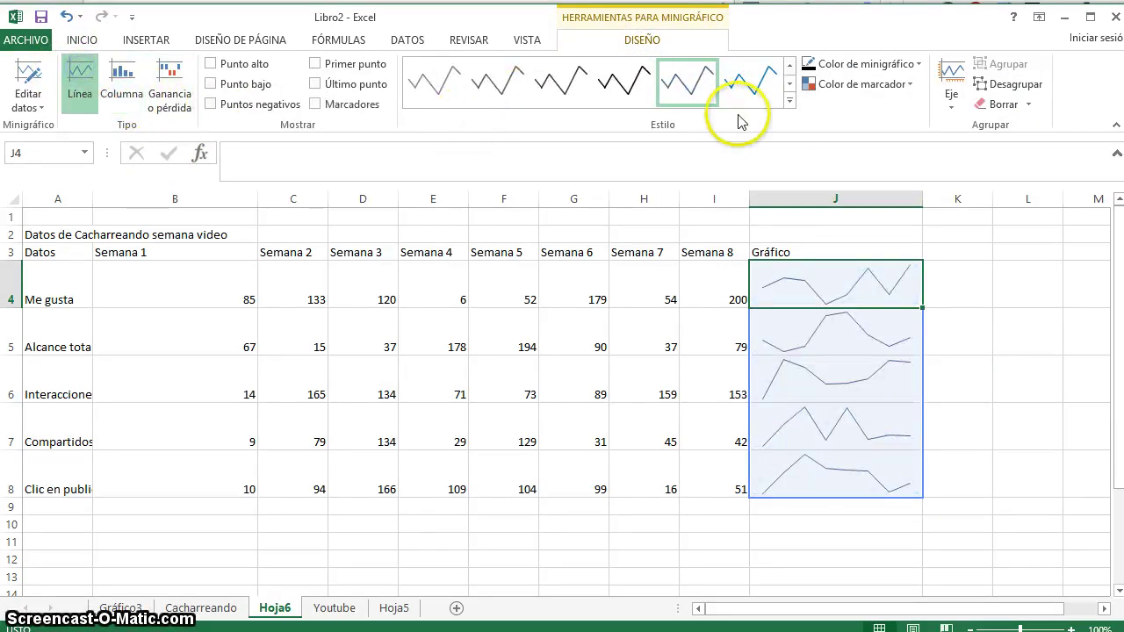
left_click(789, 102)
left_click(516, 142)
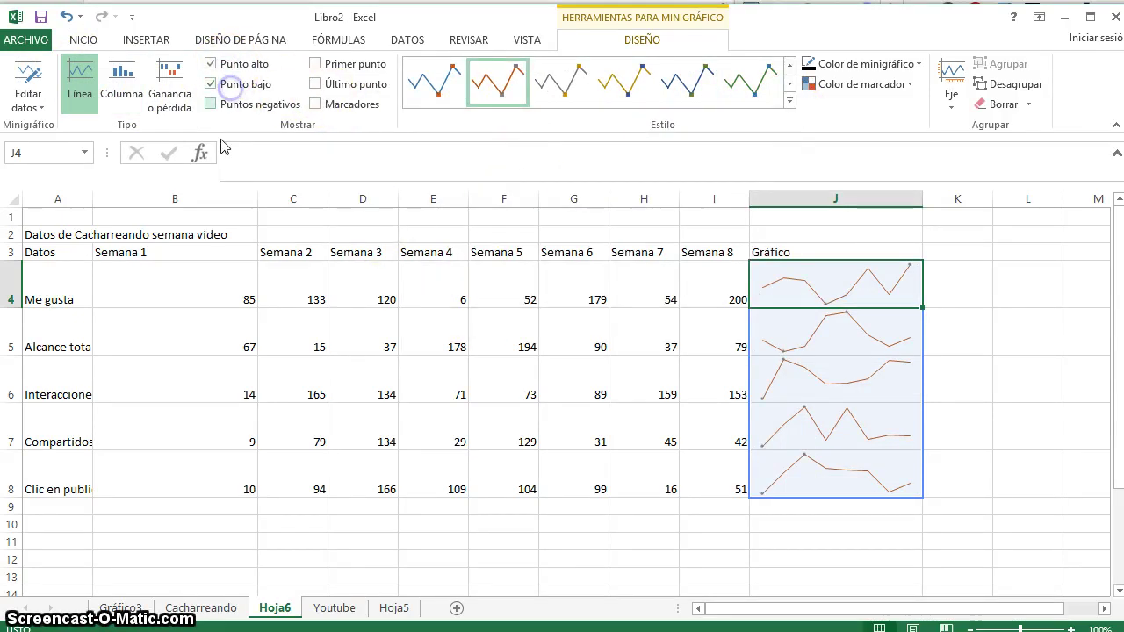
left_click(1019, 303)
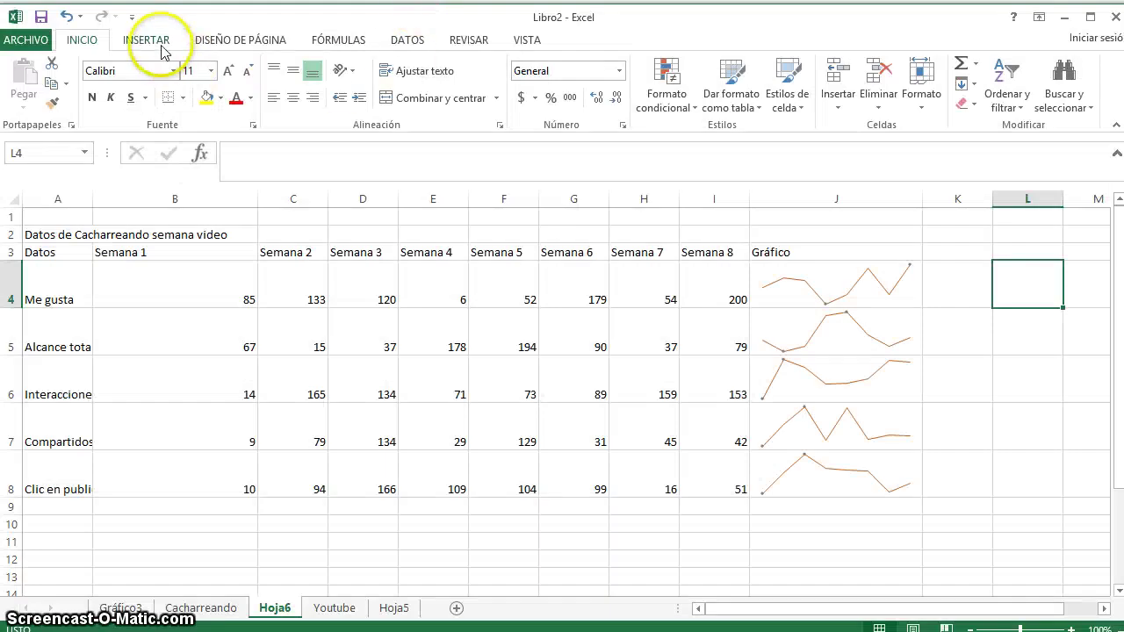
left_click(156, 42)
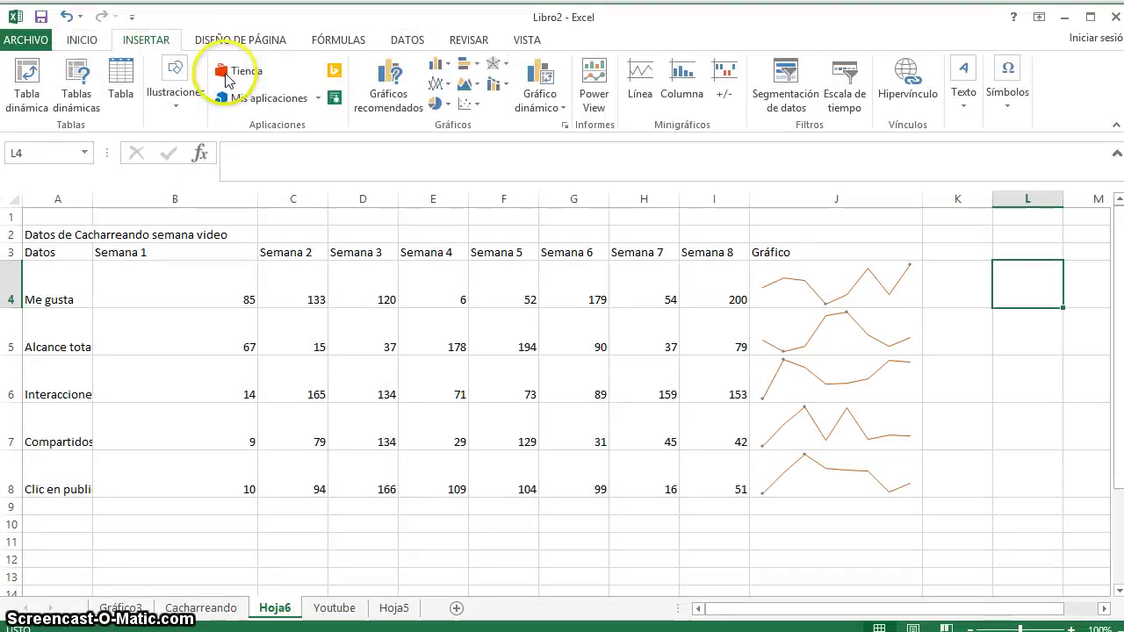
left_click(303, 99)
left_click(263, 97)
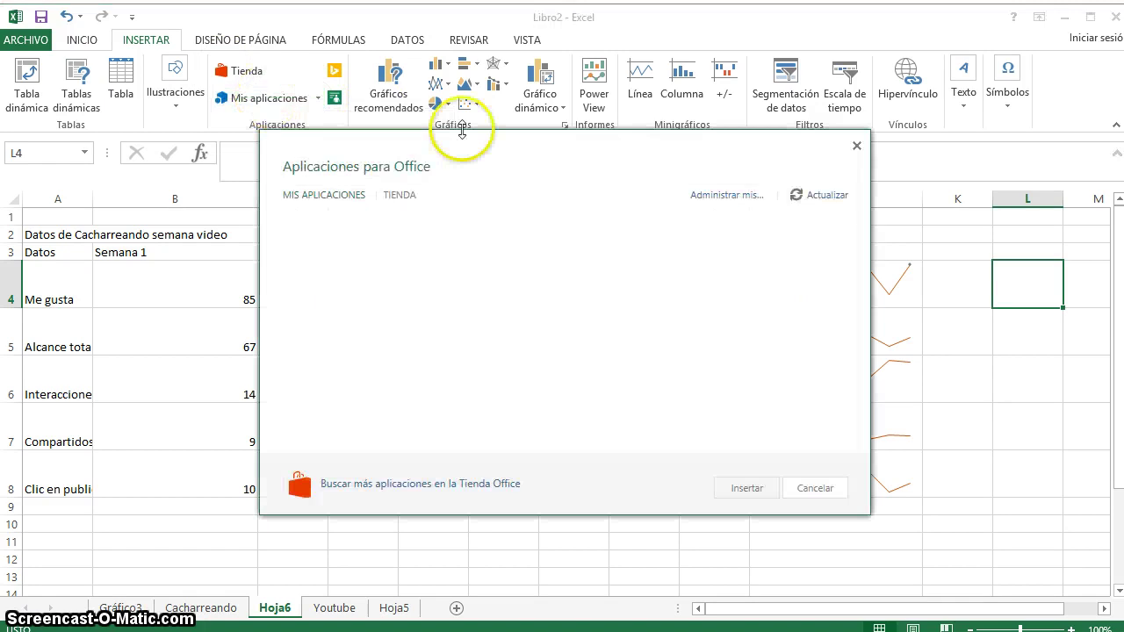
left_click(856, 146)
left_click(437, 394)
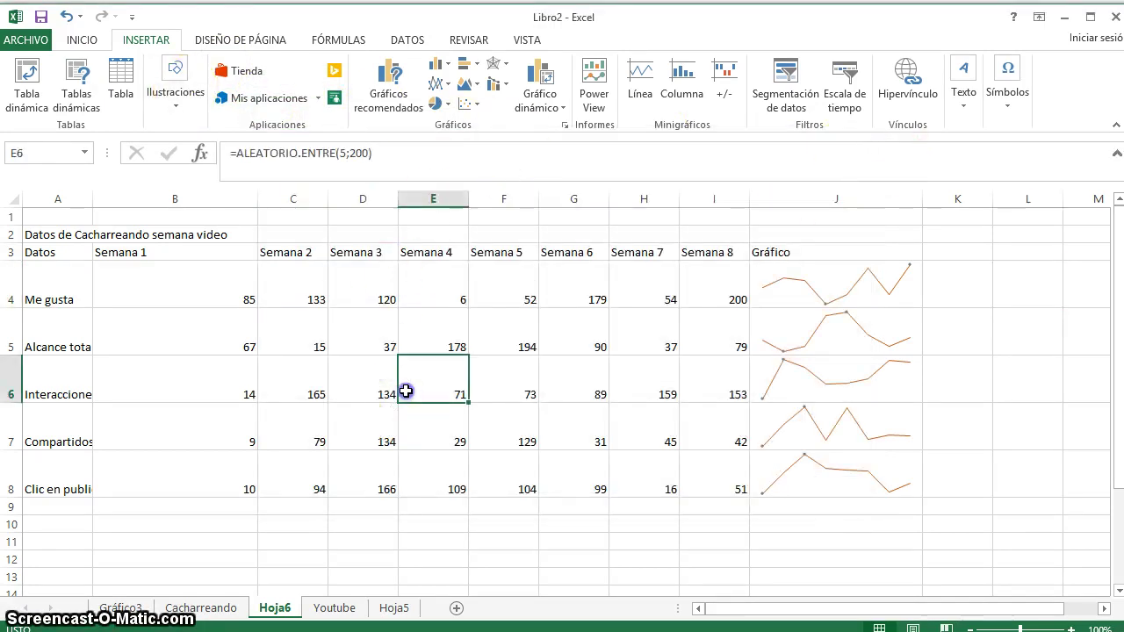
left_click(454, 557)
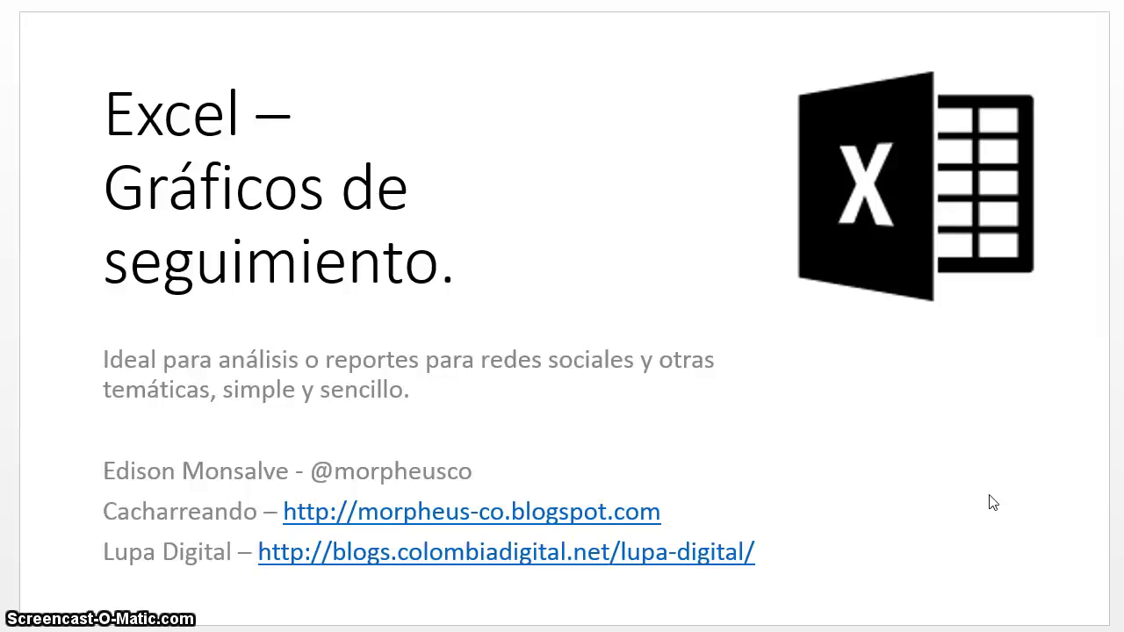
Display the closing PowerPoint title slide 'Excel – Gráficos de seguimiento'
left_click(961, 501)
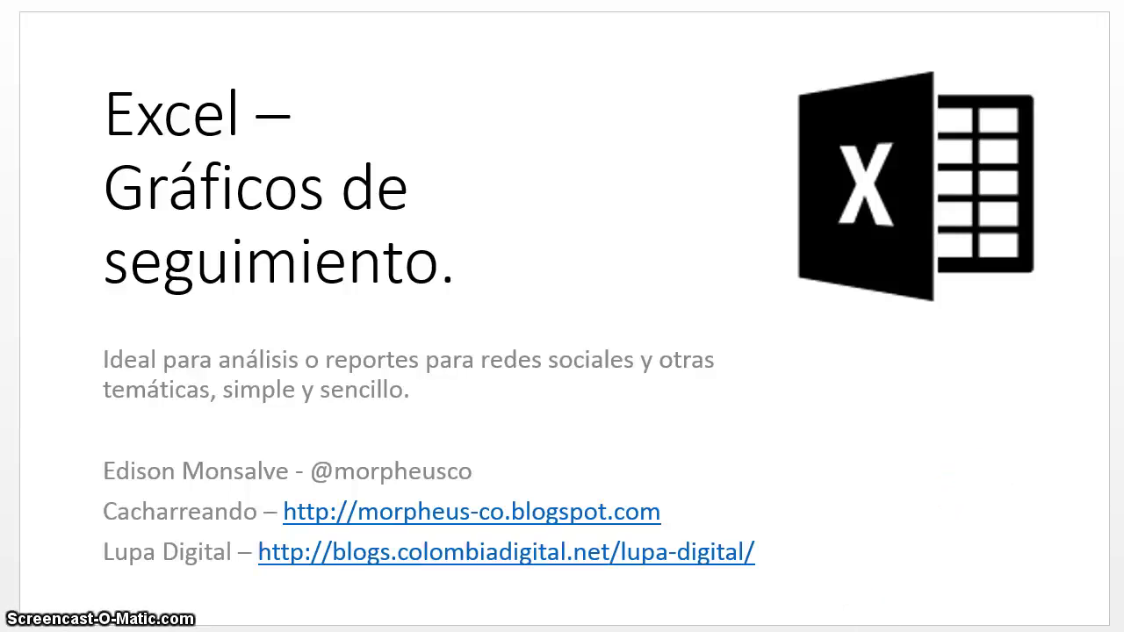